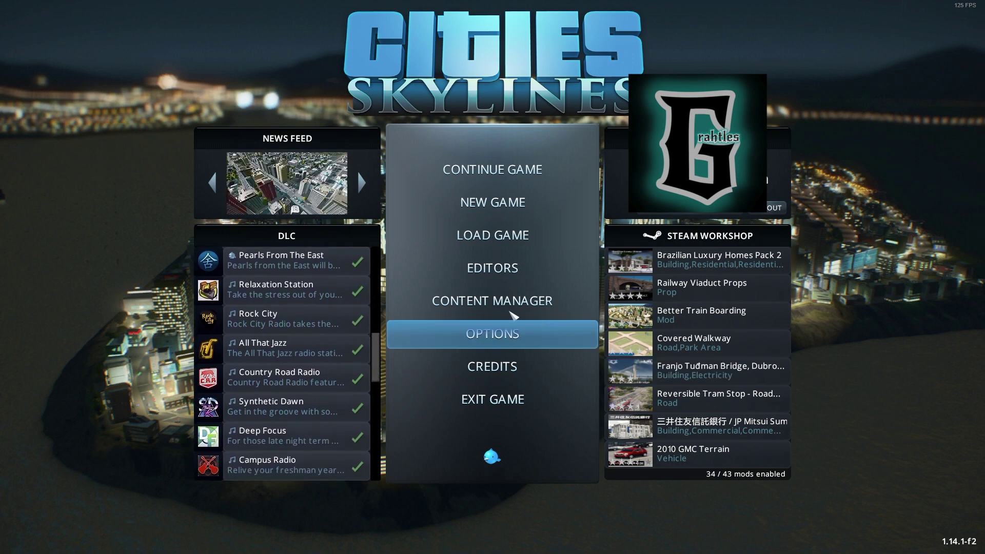
- Open the Asset Editor for a new asset and choose Building as the asset type
{"action": "left_click", "coordinate": [498, 269]}
{"action": "left_click", "coordinate": [495, 303]}
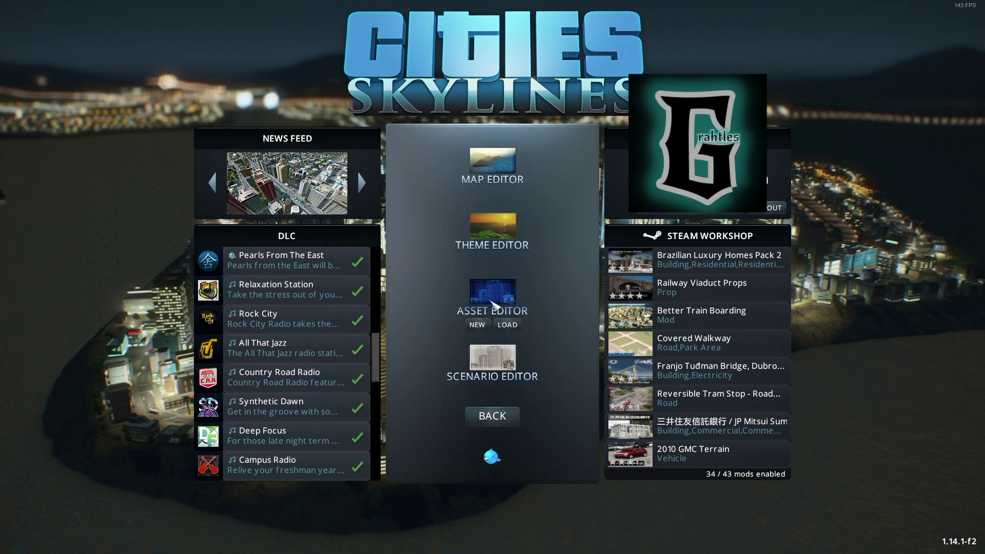
{"action": "left_click", "coordinate": [478, 325]}
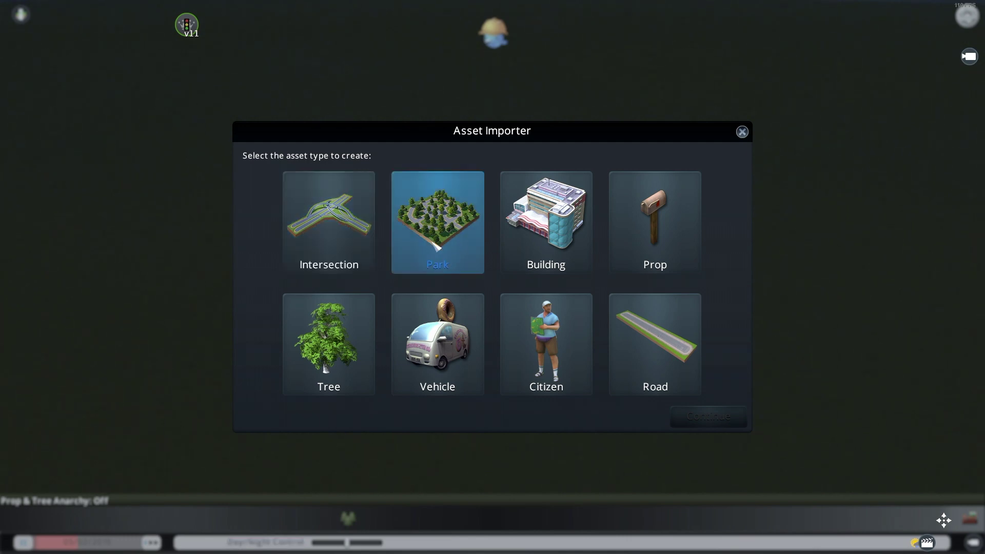
{"action": "left_click", "coordinate": [563, 268]}
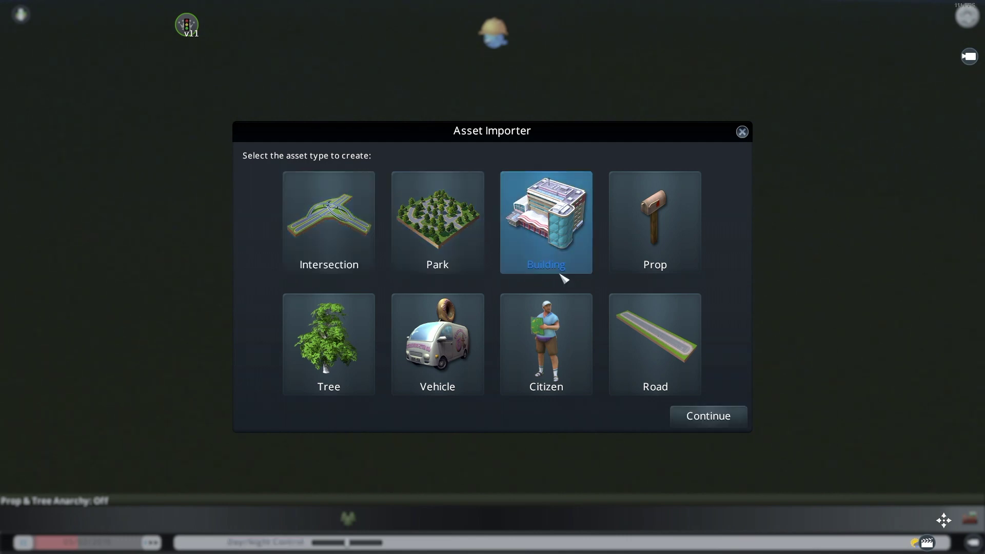
{"action": "left_click", "coordinate": [724, 418]}
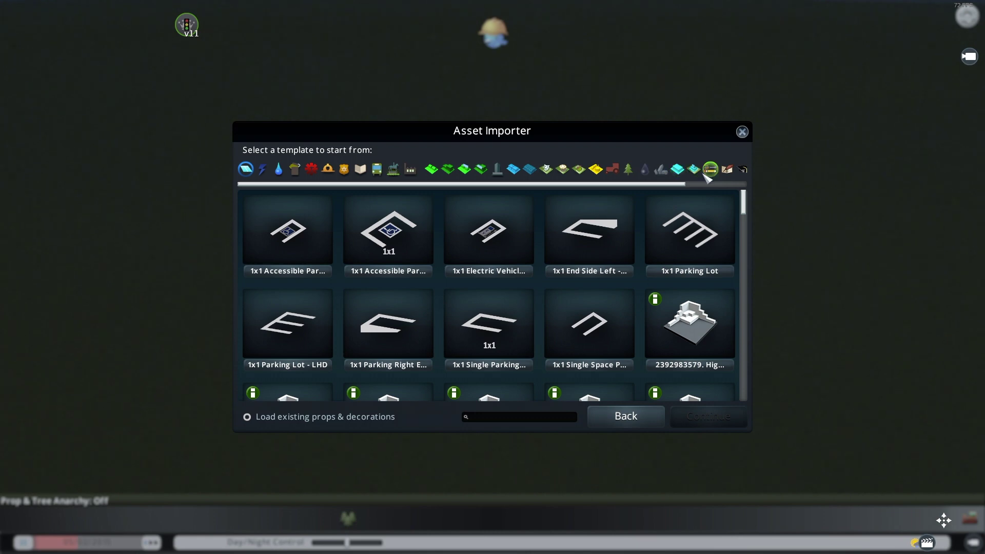
- Start from the brick Fire House template with the tall tower in the Fire Department category, importing its default model
{"action": "left_click", "coordinate": [328, 169]}
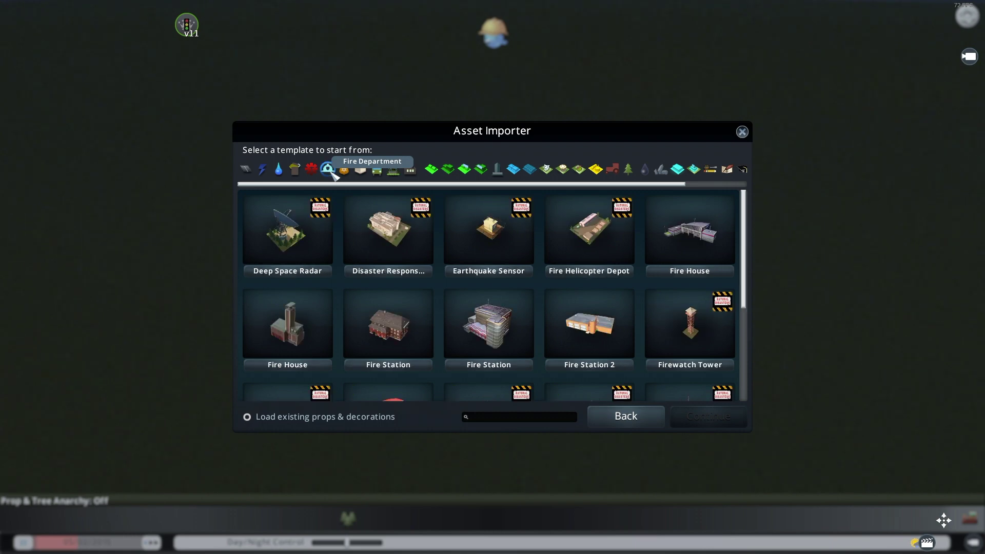
{"action": "scroll", "coordinate": [523, 332], "scroll_direction": "down", "scroll_amount": 2}
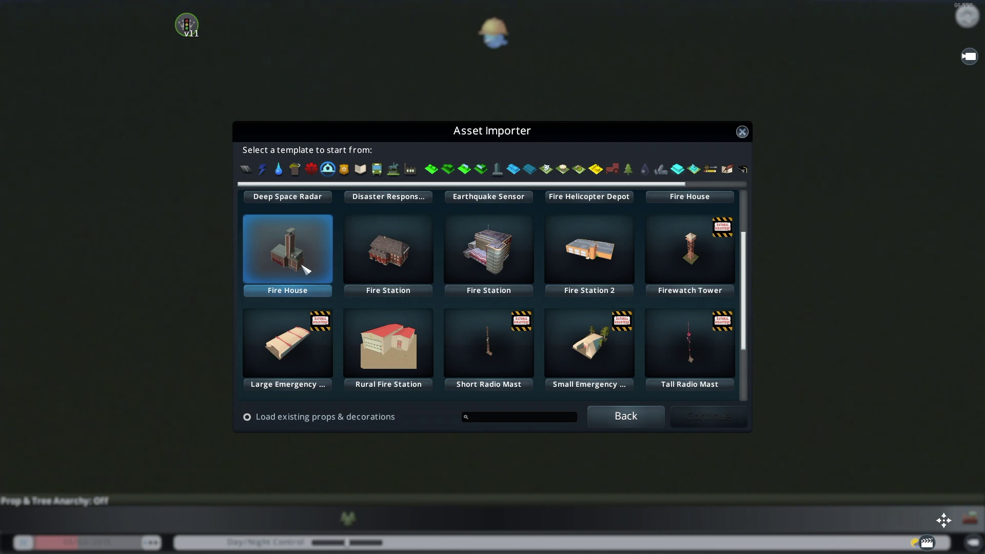
{"action": "scroll", "coordinate": [303, 269], "scroll_direction": "up", "scroll_amount": 2}
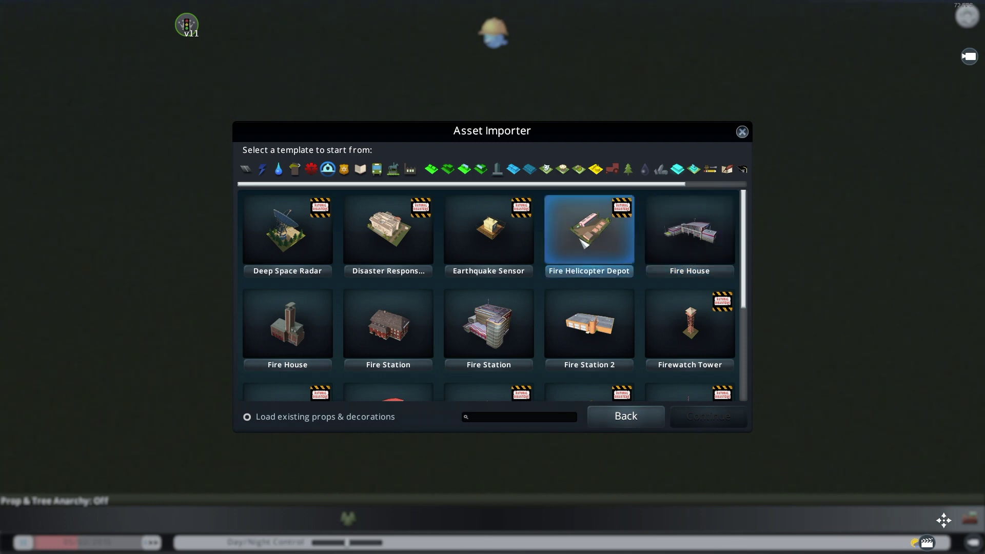
{"action": "left_click", "coordinate": [306, 334]}
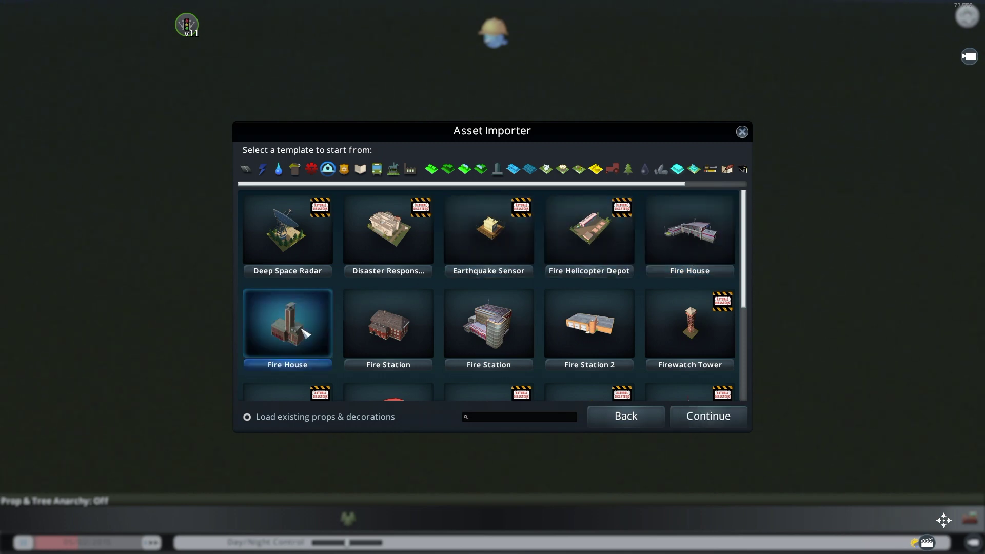
{"action": "left_click", "coordinate": [709, 416]}
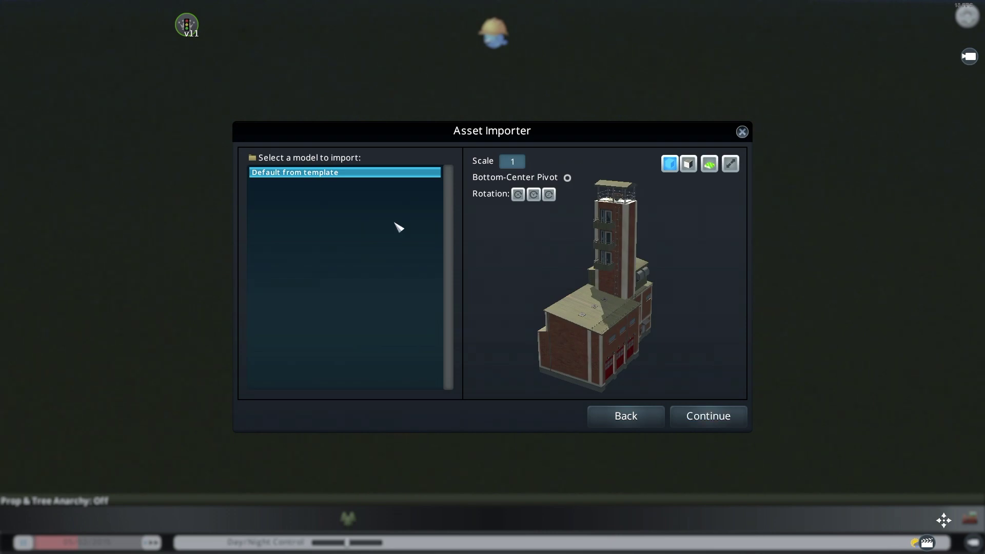
{"action": "left_click", "coordinate": [717, 417]}
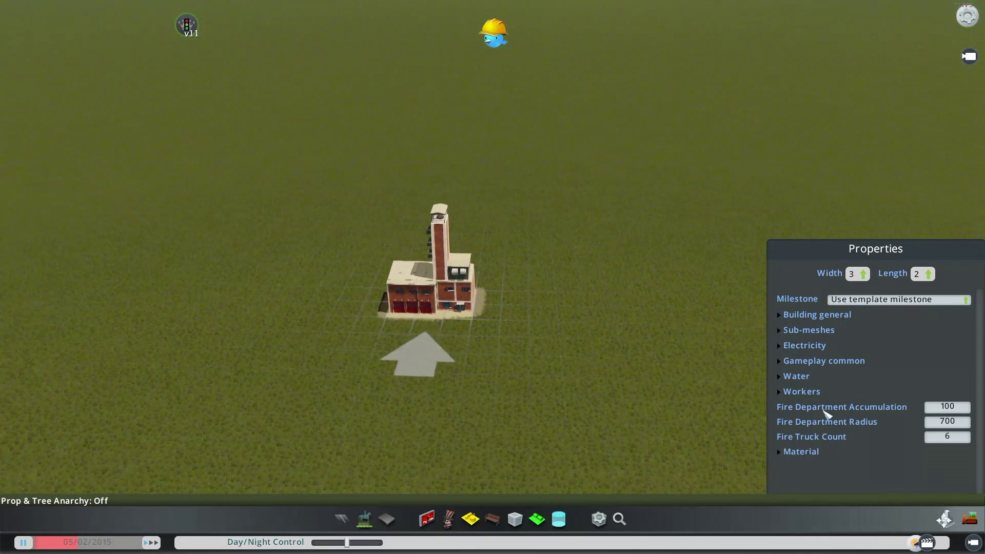
- Set the fire house lot to a width of 6 and a length of 6
{"action": "left_click", "coordinate": [864, 275]}
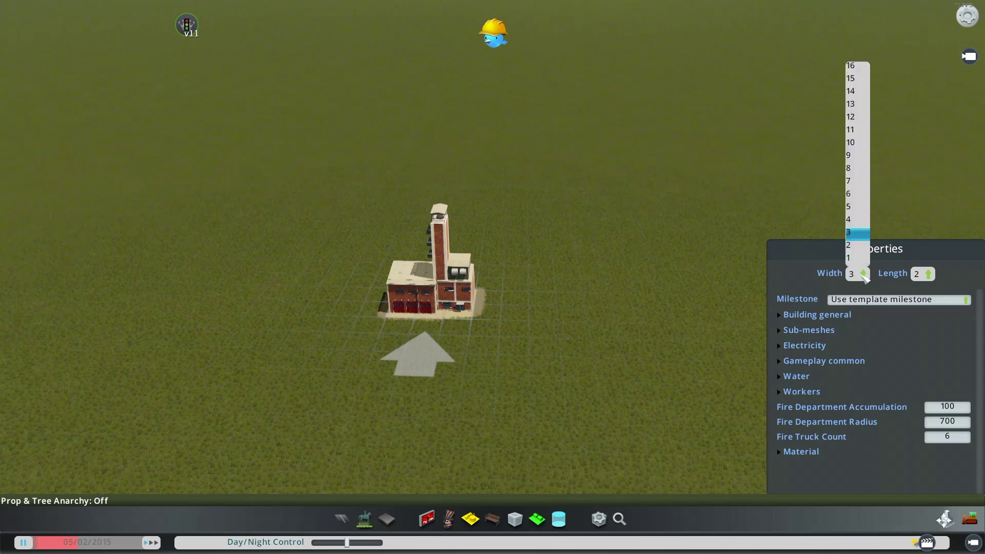
{"action": "left_click", "coordinate": [851, 195]}
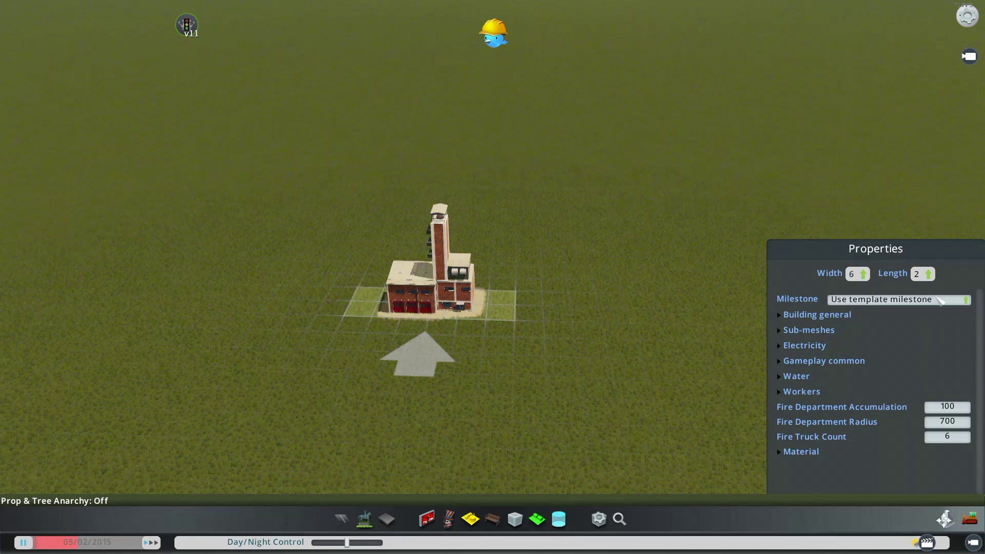
{"action": "left_click", "coordinate": [928, 274]}
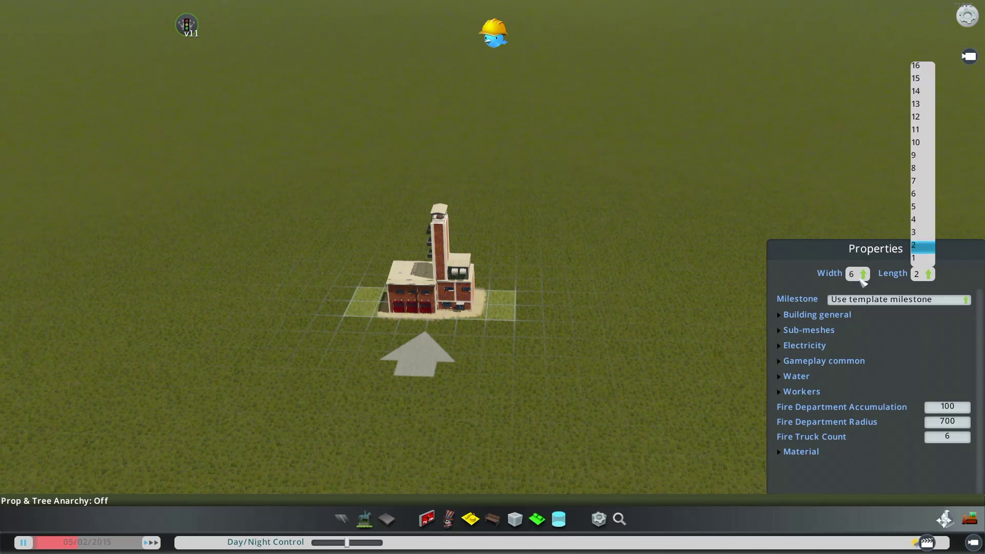
{"action": "left_click", "coordinate": [918, 198]}
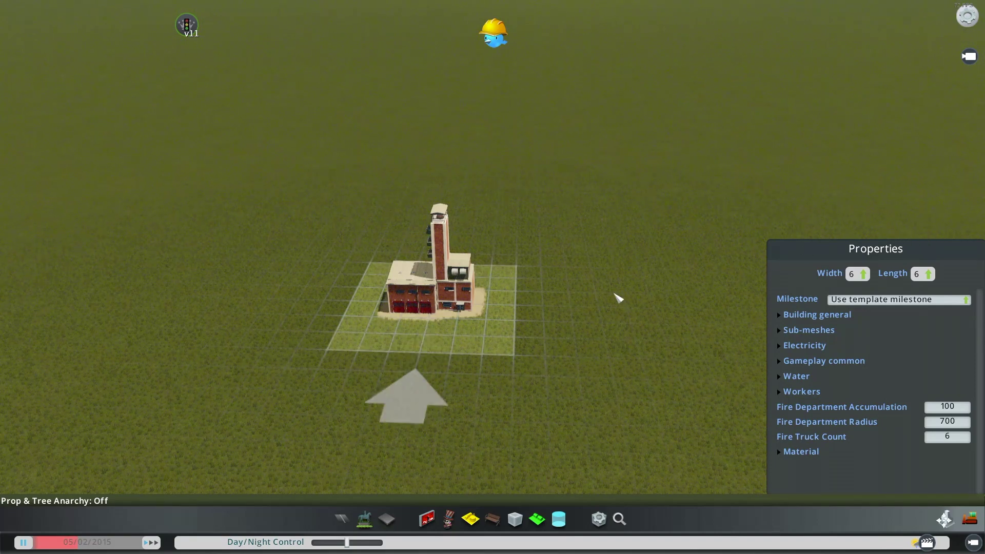
{"action": "middle_click_drag", "start_coordinate": [615, 294], "coordinate": [677, 328]}
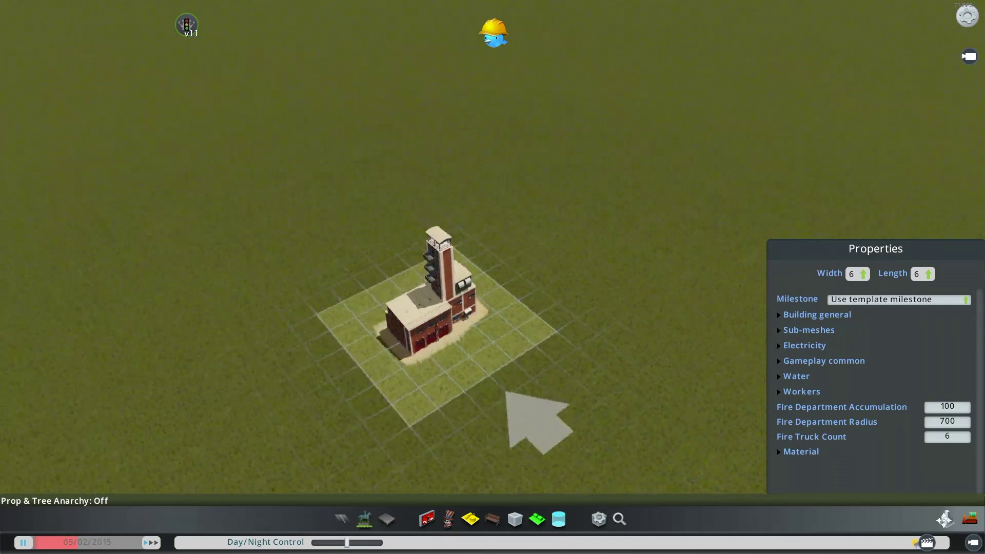
{"action": "mouse_move", "coordinate": [649, 422]}
{"action": "middle_mouse_down"}
{"action": "mouse_move", "coordinate": [635, 422]}
{"action": "mouse_move", "coordinate": [648, 422]}
{"action": "middle_mouse_up"}
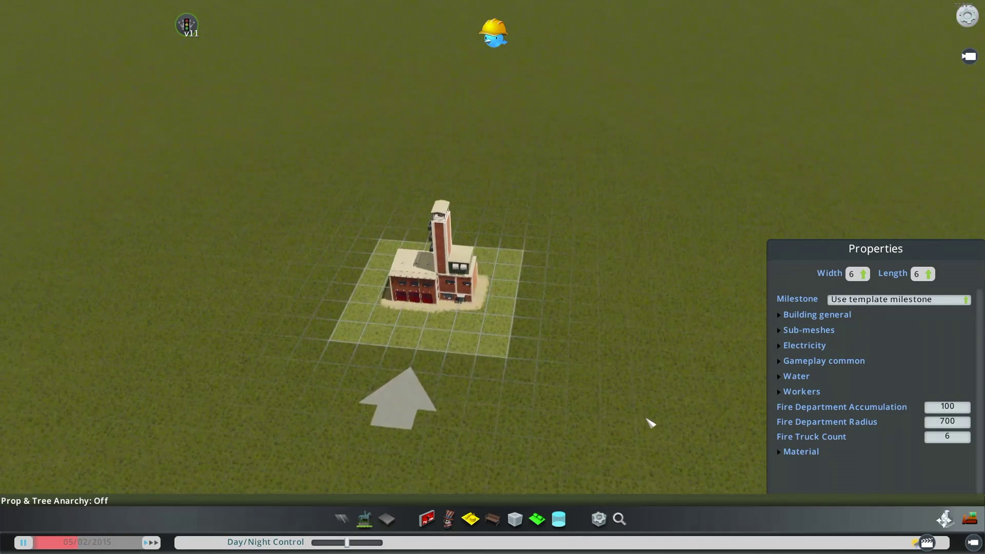
- Expand the Building general properties and set the lot's width to 8
{"action": "left_click", "coordinate": [805, 315]}
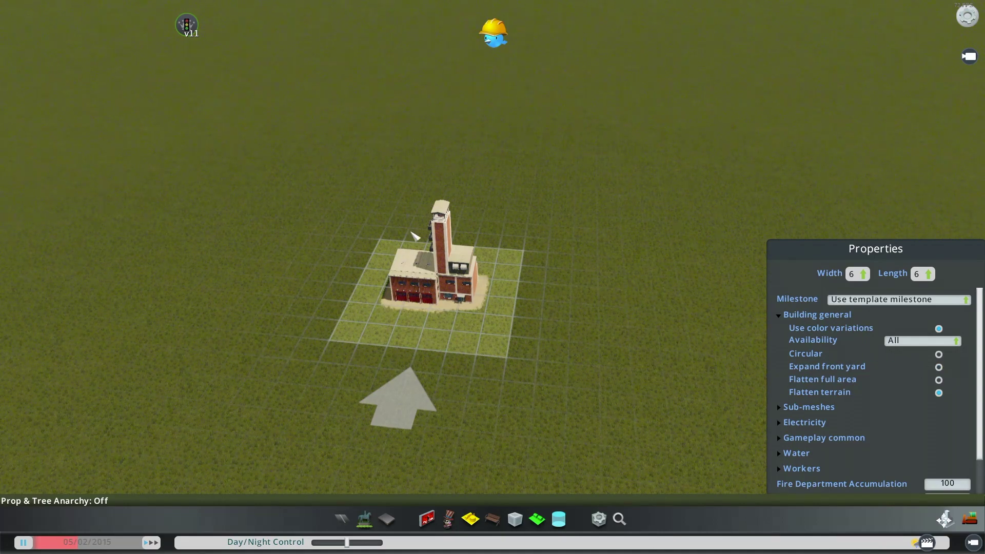
{"action": "scroll", "coordinate": [374, 303], "scroll_direction": "up", "scroll_amount": 6}
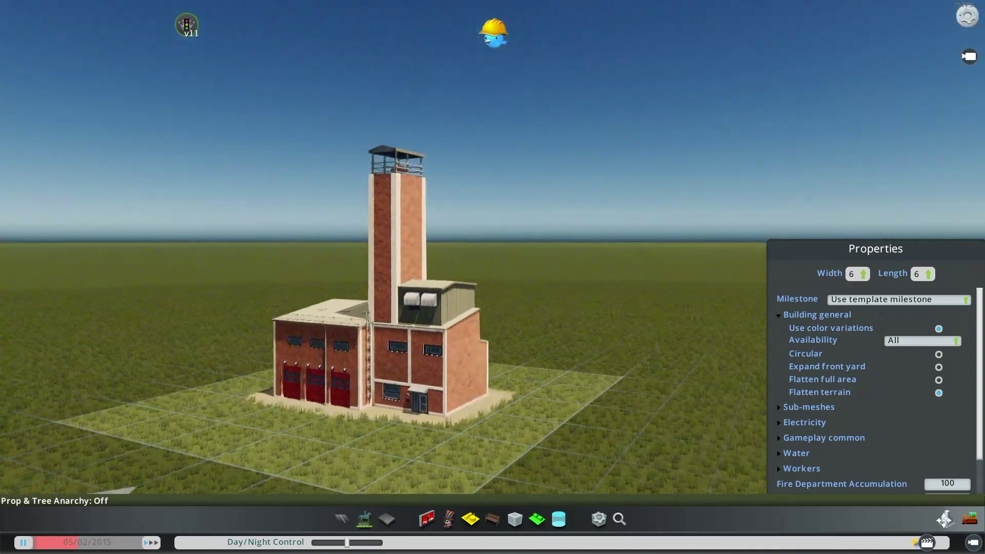
{"action": "middle_click_drag", "start_coordinate": [374, 303], "coordinate": [456, 271]}
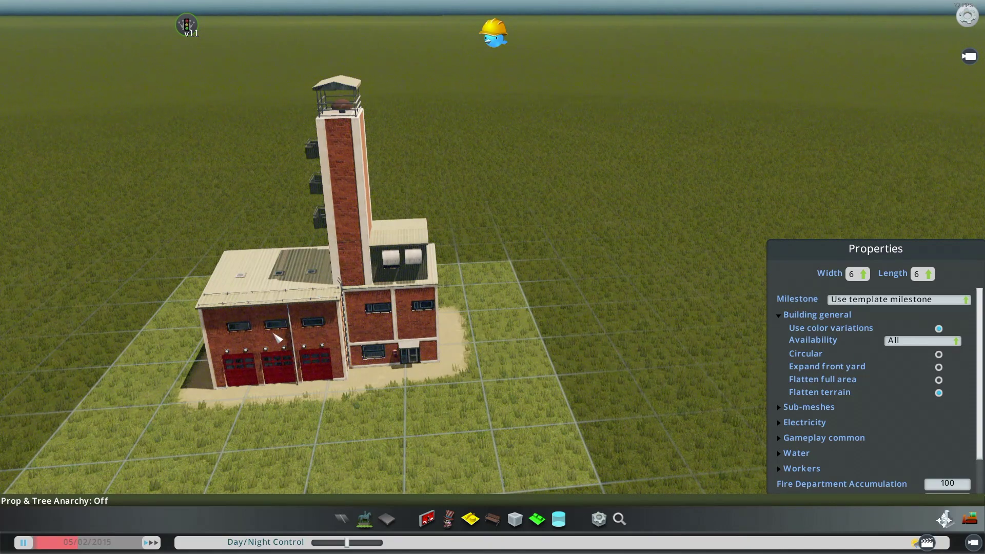
{"action": "middle_click_drag", "start_coordinate": [457, 271], "coordinate": [496, 278]}
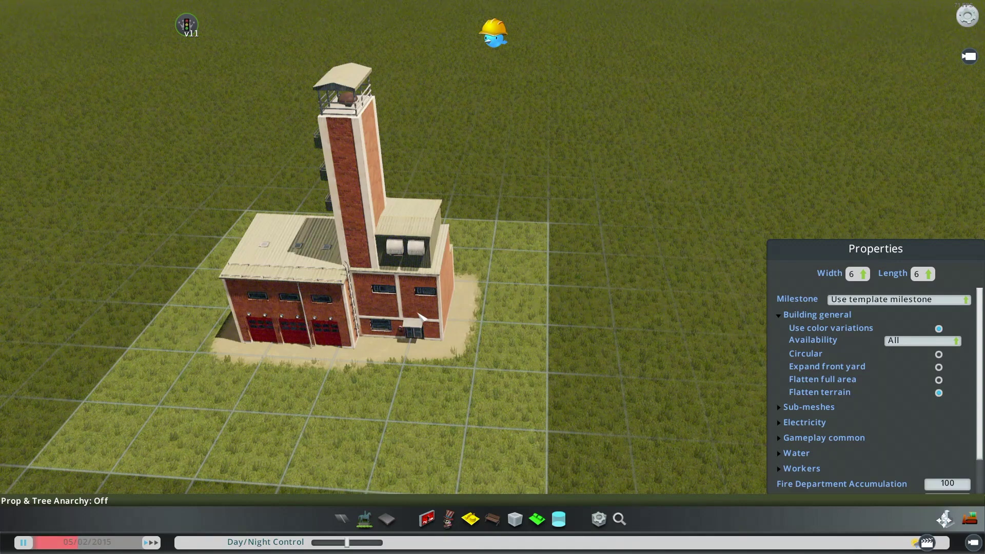
{"action": "scroll", "coordinate": [358, 329], "scroll_direction": "down", "scroll_amount": 4}
{"action": "middle_click_drag", "start_coordinate": [357, 328], "coordinate": [498, 270]}
{"action": "left_click", "coordinate": [863, 277]}
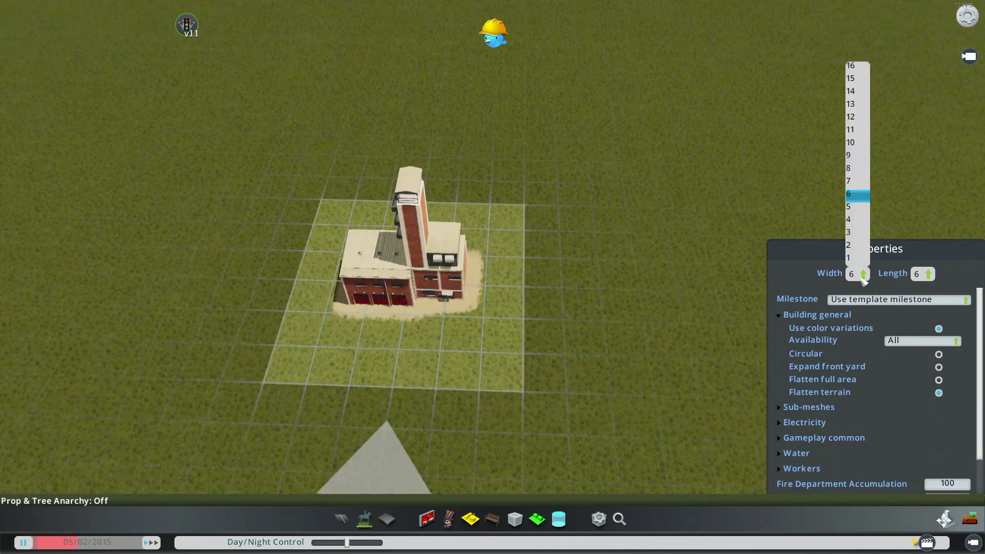
{"action": "left_click", "coordinate": [855, 169]}
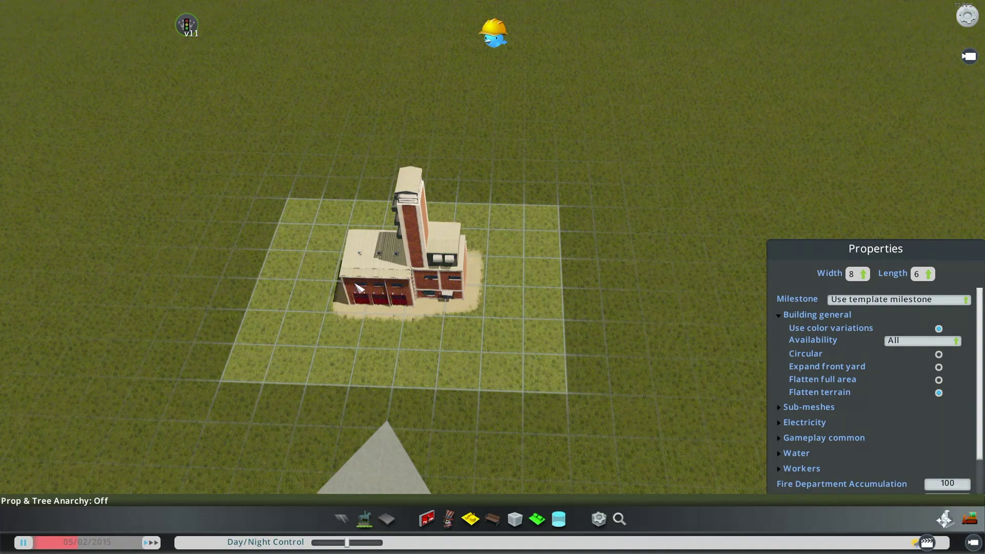
- Cover the whole 8 by 6 lot around the fire house with the pavement surface
{"action": "middle_click_drag", "start_coordinate": [355, 284], "coordinate": [739, 290]}
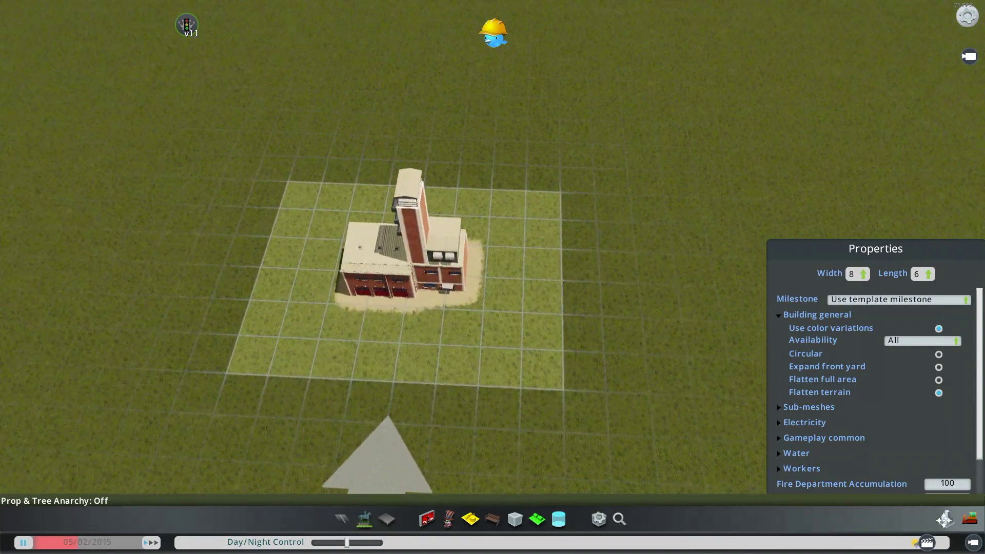
{"action": "middle_click_drag", "start_coordinate": [485, 287], "coordinate": [485, 277]}
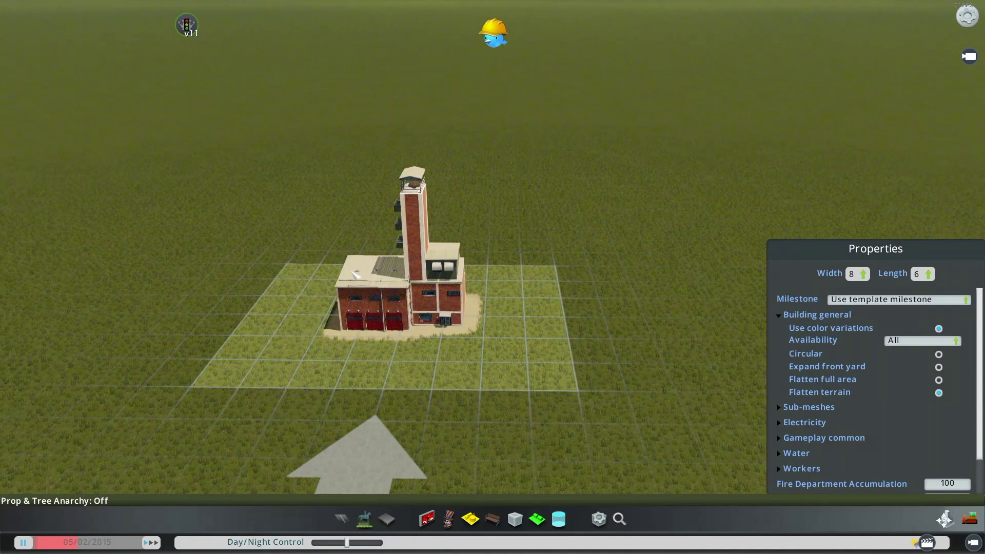
{"action": "scroll", "coordinate": [355, 275], "scroll_direction": "up", "scroll_amount": 5}
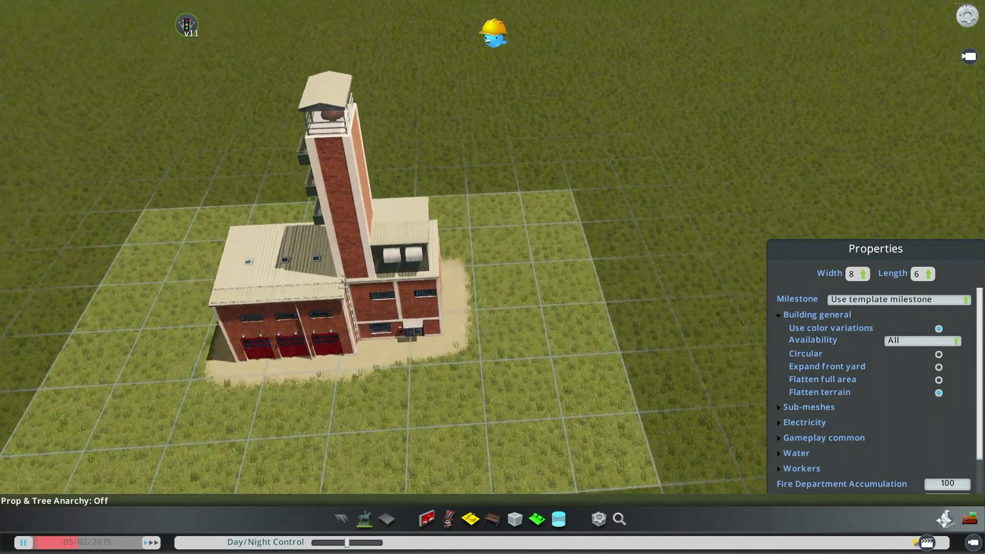
{"action": "middle_click_drag", "start_coordinate": [474, 298], "coordinate": [484, 297]}
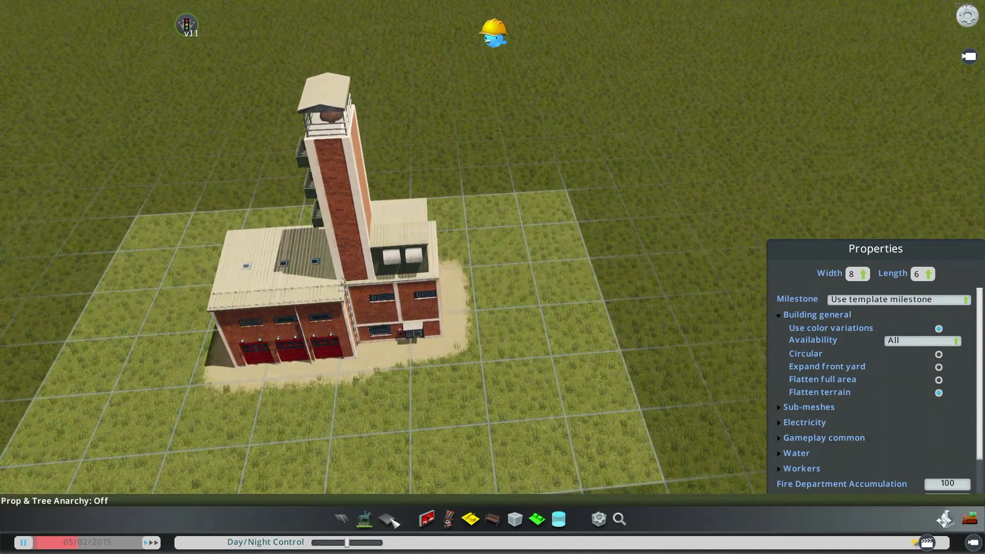
{"action": "left_click", "coordinate": [386, 519]}
{"action": "scroll", "coordinate": [376, 346], "scroll_direction": "down", "scroll_amount": 4}
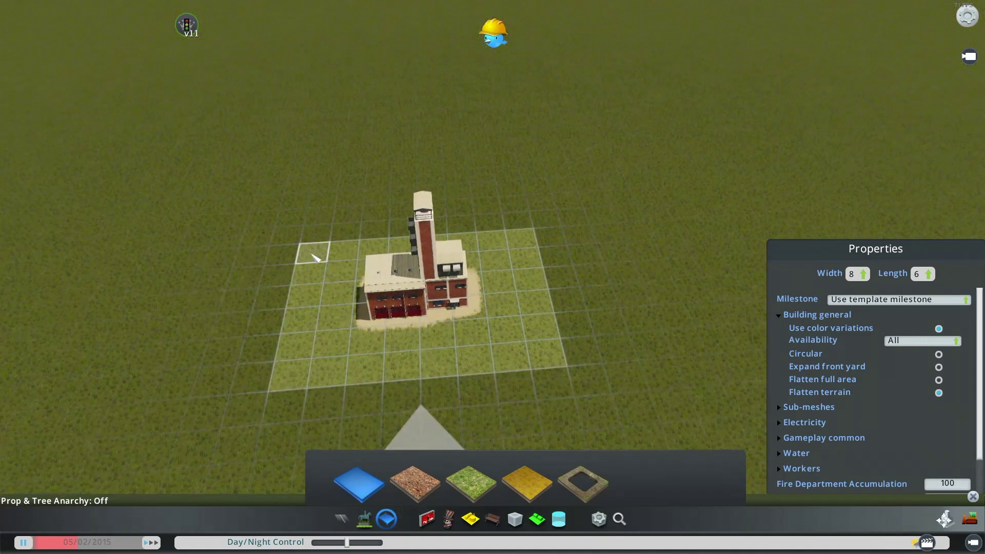
{"action": "left_click", "coordinate": [566, 365]}
{"action": "scroll", "coordinate": [554, 353], "scroll_direction": "up", "scroll_amount": 4}
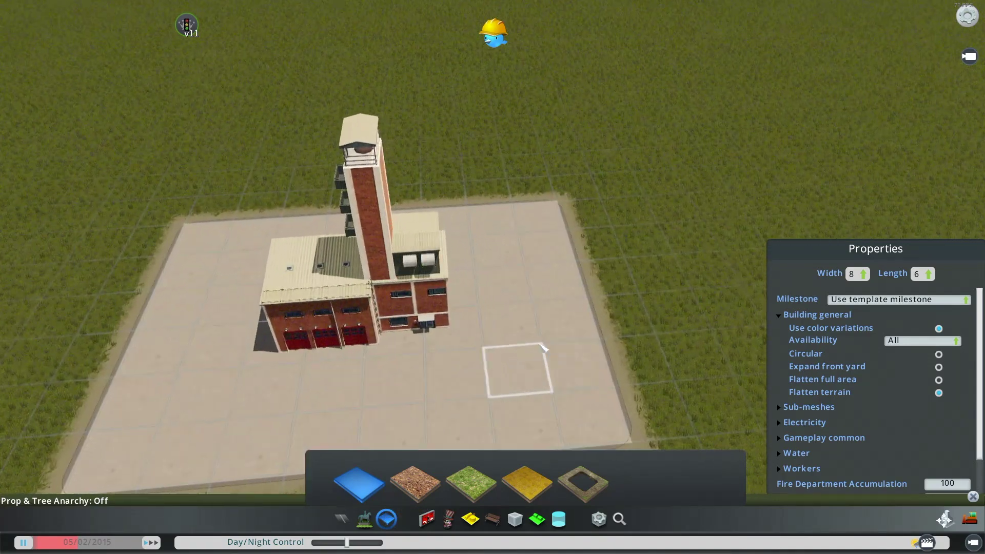
- Search the asset finder for "parking" and browse the vanilla results as far as the bicycle stand and parking-space markings
{"action": "middle_click_drag", "start_coordinate": [542, 347], "coordinate": [690, 353]}
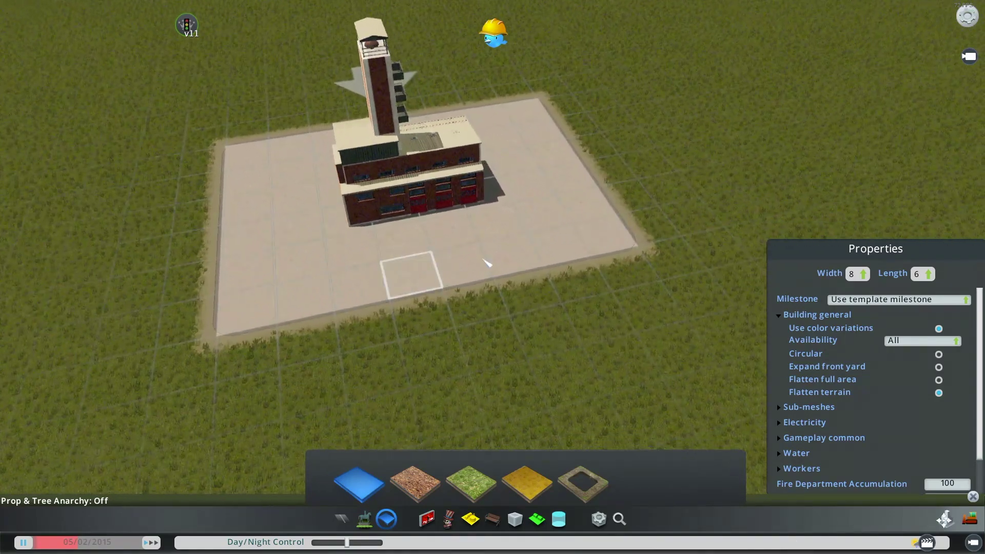
{"action": "middle_click_drag", "start_coordinate": [451, 231], "coordinate": [560, 386]}
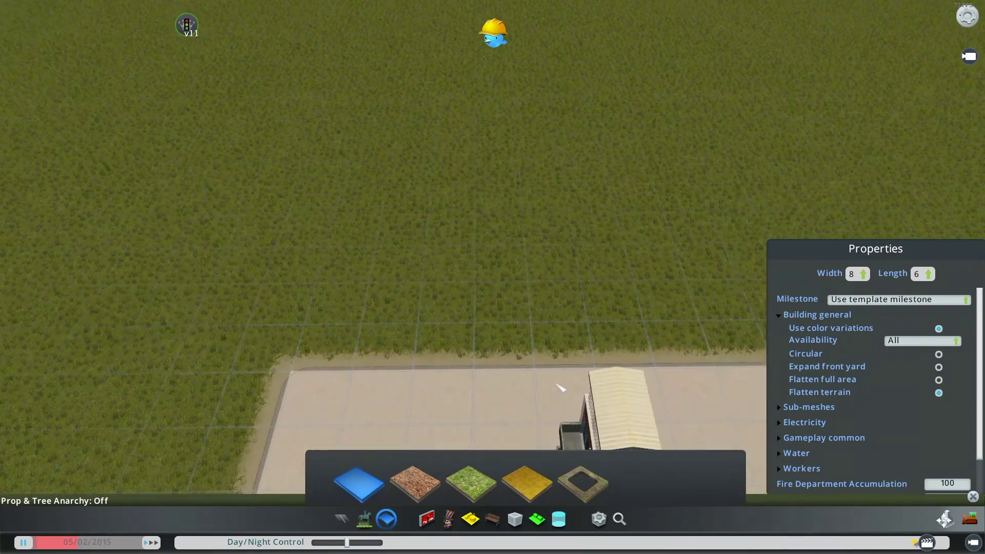
{"action": "middle_click_drag", "start_coordinate": [410, 333], "coordinate": [477, 288]}
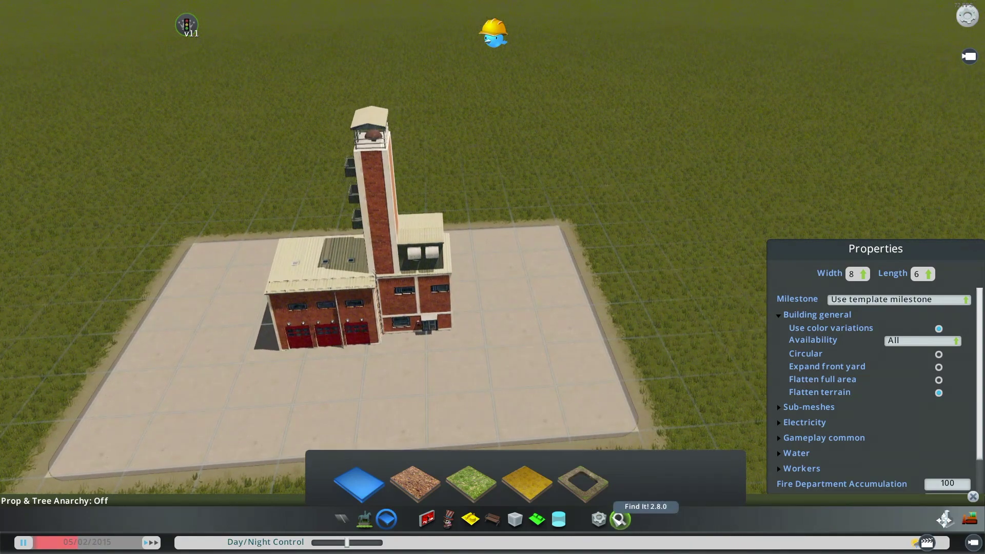
{"action": "left_click", "coordinate": [619, 519]}
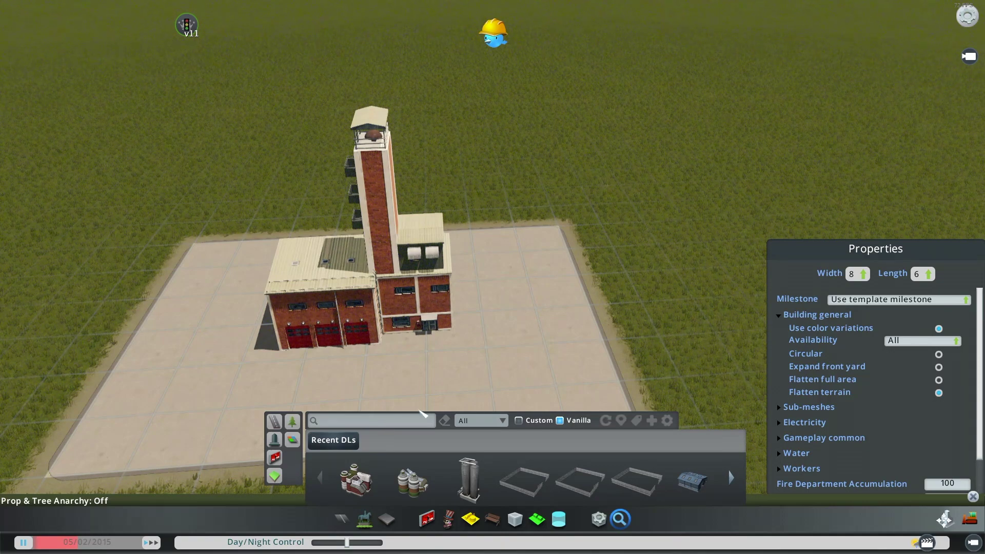
{"action": "type", "text": "parking"}
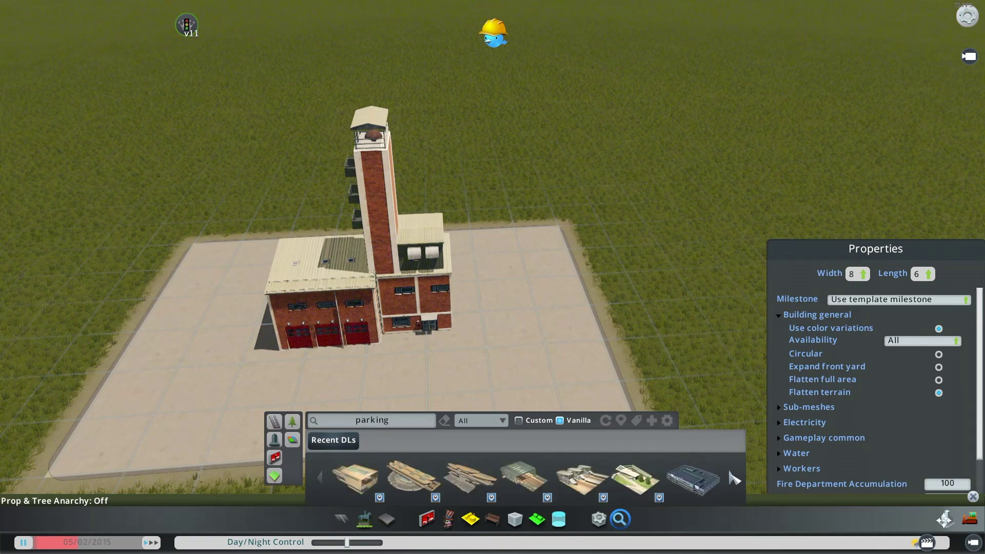
{"action": "scroll", "coordinate": [735, 479], "scroll_direction": "down", "scroll_amount": 8}
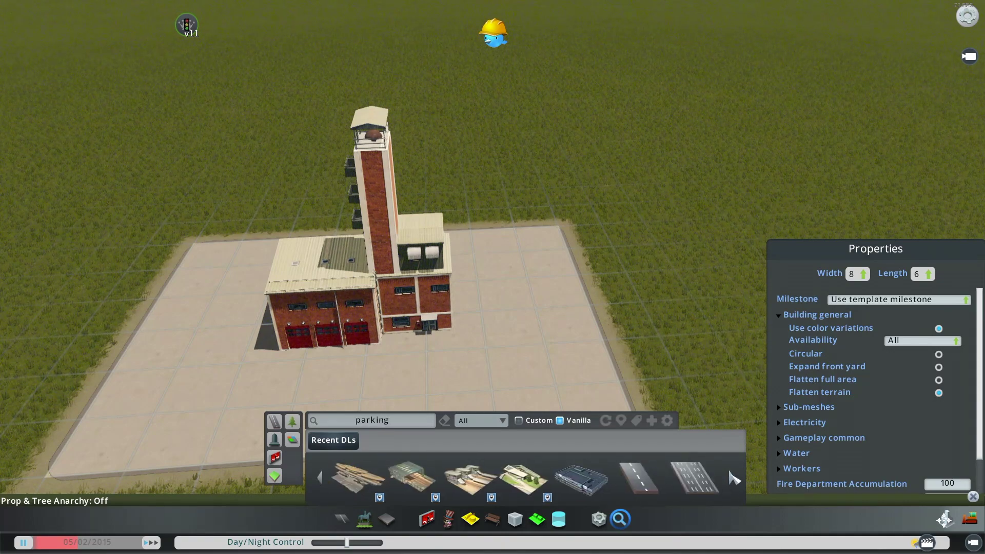
{"action": "scroll", "coordinate": [734, 478], "scroll_direction": "down", "scroll_amount": 2}
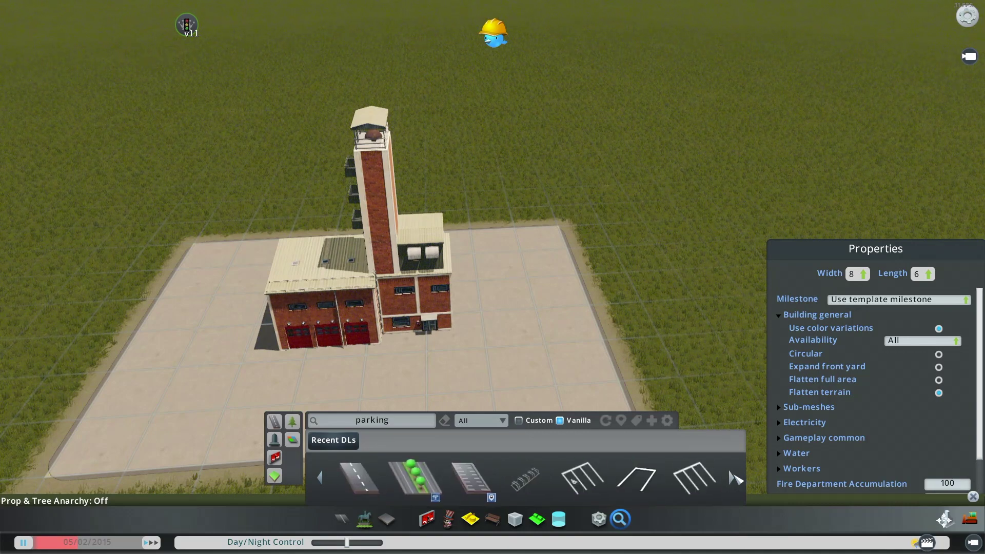
- Place the bicycle stand for parking bicycles against the front wall, beside the fire house's entrance door
{"action": "mouse_move", "coordinate": [521, 484]}
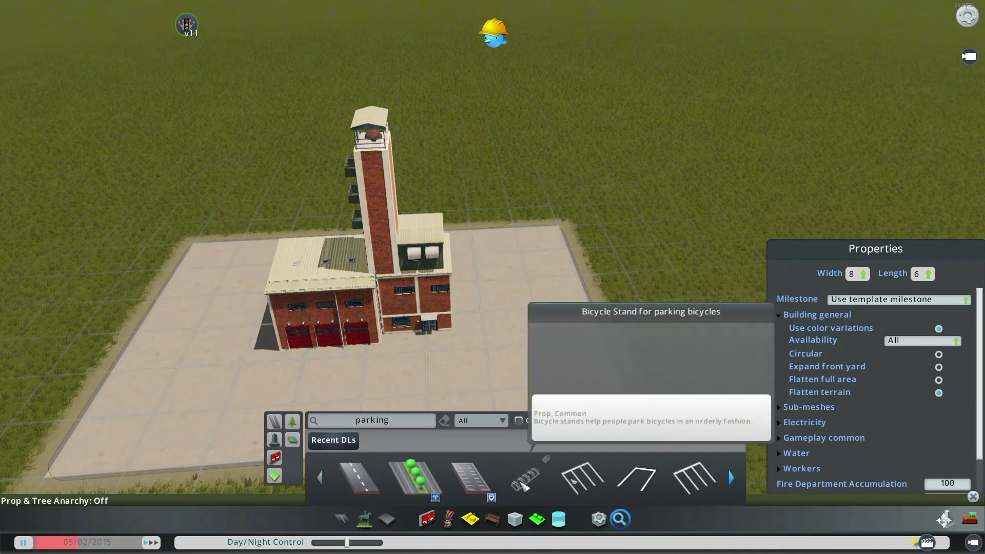
{"action": "left_click", "coordinate": [524, 480]}
{"action": "scroll", "coordinate": [490, 359], "scroll_direction": "up", "scroll_amount": 6}
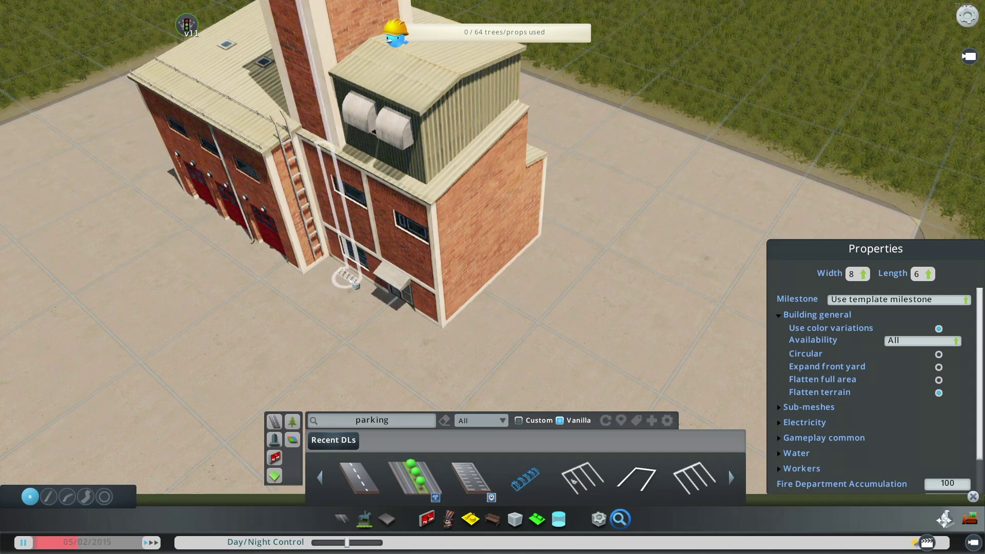
{"action": "left_click", "coordinate": [343, 279]}
- Place four three-bay parking marking props end to end in one continuous row alongside the fire house, open bays facing the building
{"action": "middle_click_drag", "start_coordinate": [535, 349], "coordinate": [486, 289]}
{"action": "scroll", "coordinate": [487, 290], "scroll_direction": "down", "scroll_amount": 3}
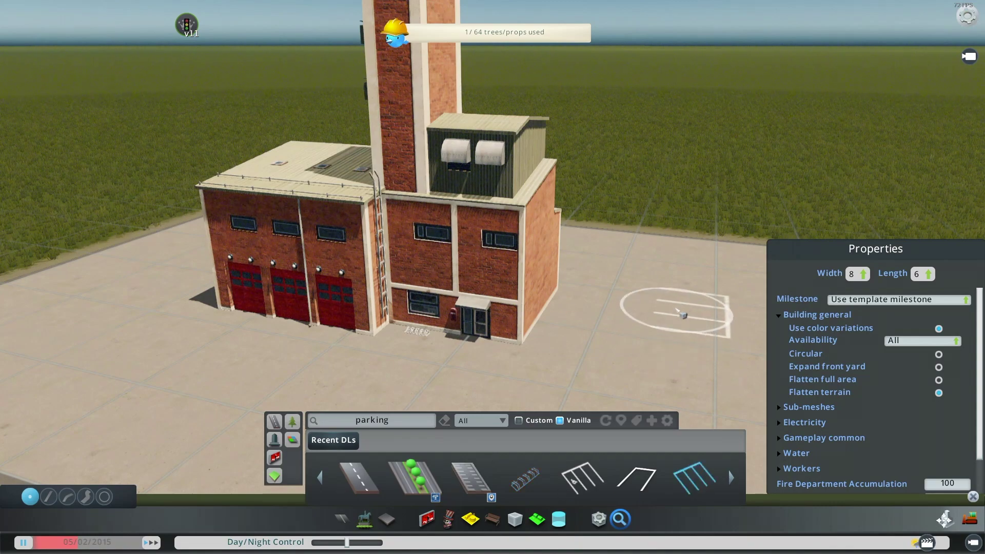
{"action": "middle_click_drag", "start_coordinate": [677, 309], "coordinate": [733, 359]}
{"action": "scroll", "coordinate": [677, 309], "scroll_direction": "up", "scroll_amount": 3}
{"action": "middle_click_drag", "start_coordinate": [589, 302], "coordinate": [499, 281]}
{"action": "scroll", "coordinate": [8, 353], "scroll_direction": "down", "scroll_amount": 3}
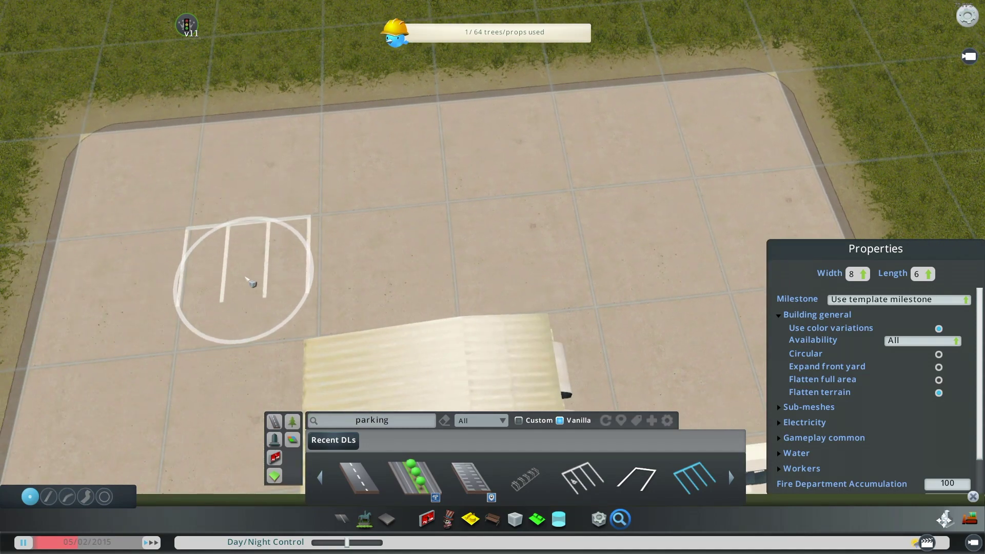
{"action": "left_click", "coordinate": [247, 278]}
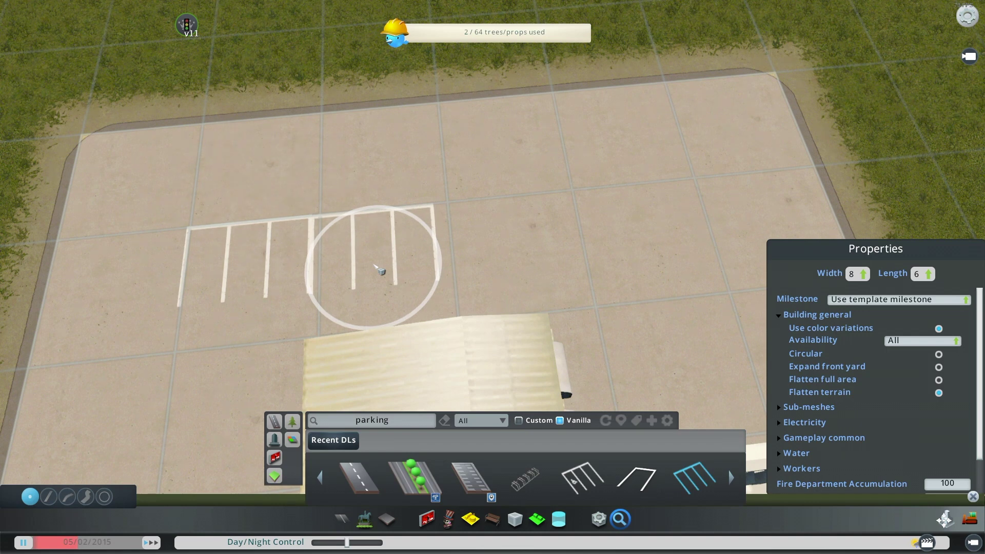
{"action": "left_click", "coordinate": [376, 269]}
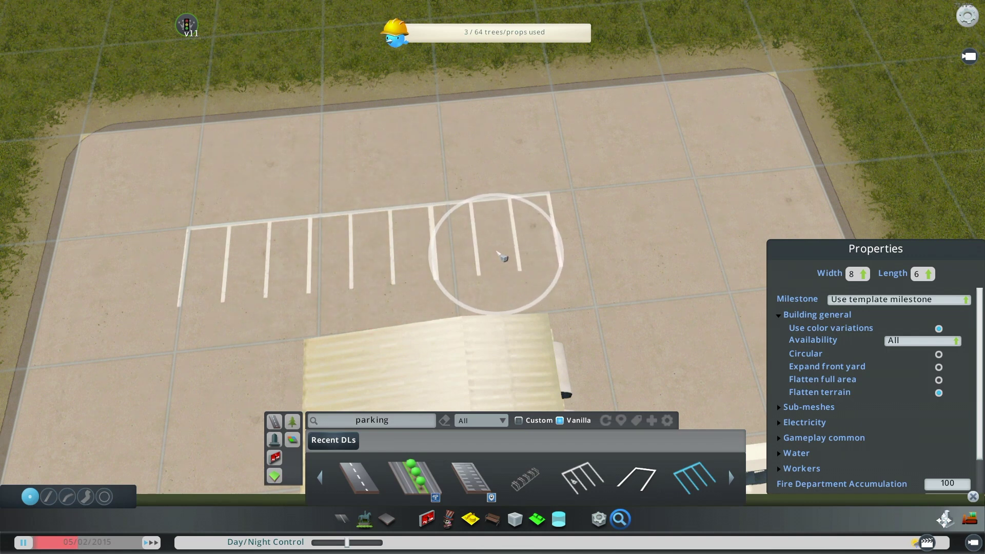
{"action": "left_click", "coordinate": [497, 253]}
{"action": "left_click", "coordinate": [618, 239]}
- Clear the pavement surface from the outermost column of lot cells behind the row of parking bays
{"action": "middle_click_drag", "start_coordinate": [620, 235], "coordinate": [497, 279]}
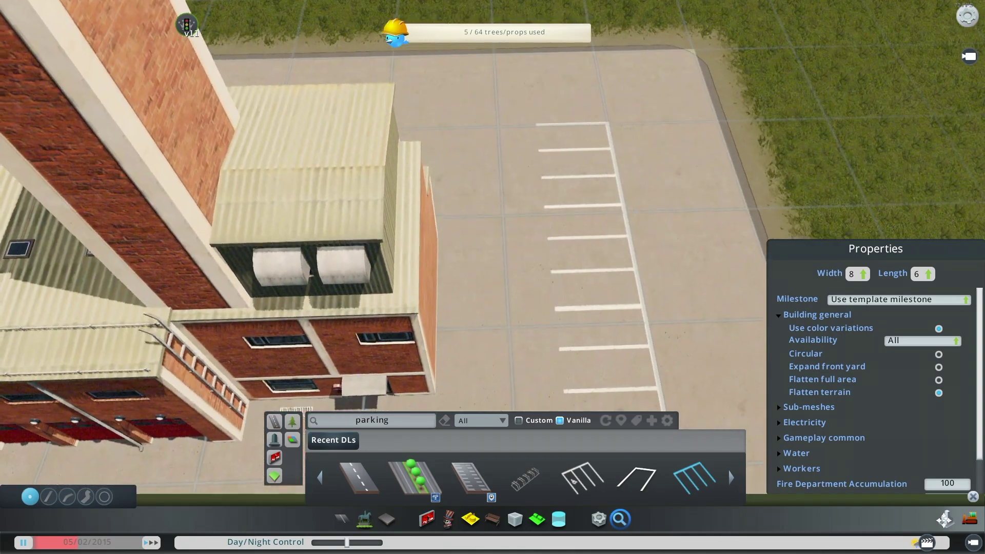
{"action": "scroll", "coordinate": [326, 260], "scroll_direction": "down", "scroll_amount": 5}
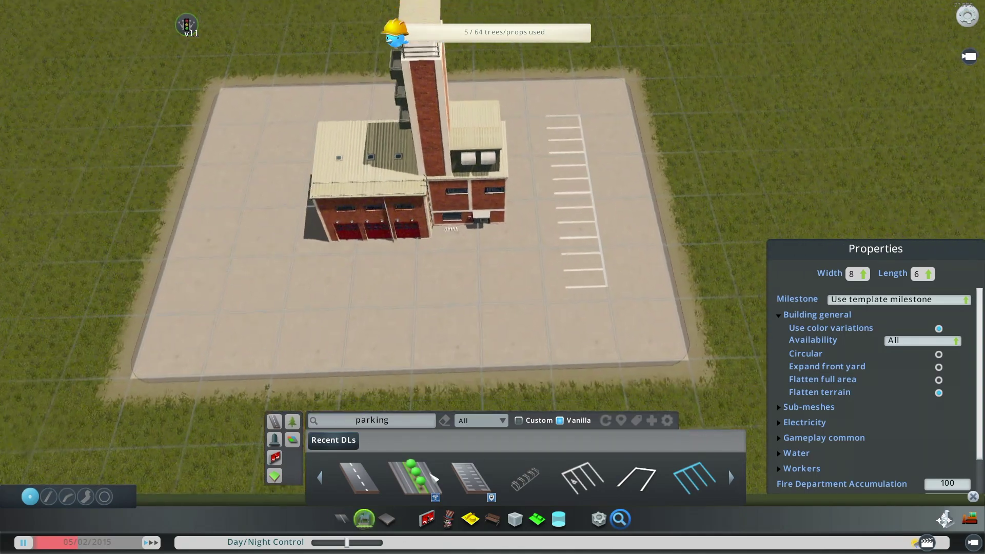
{"action": "left_click", "coordinate": [386, 518]}
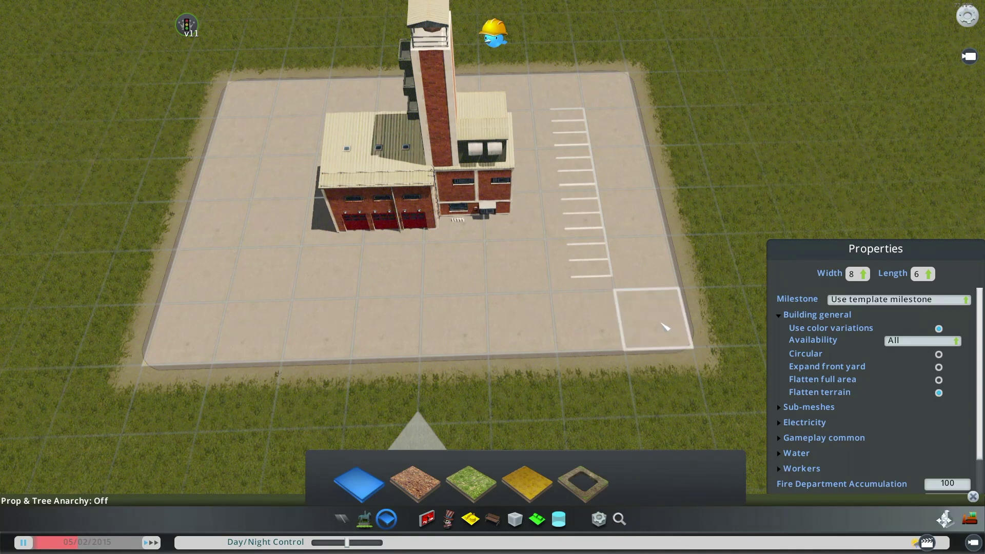
{"action": "mouse_move", "coordinate": [665, 327]}
{"action": "left_mouse_down"}
{"action": "mouse_move", "coordinate": [655, 224]}
{"action": "mouse_move", "coordinate": [613, 95]}
{"action": "left_mouse_up"}
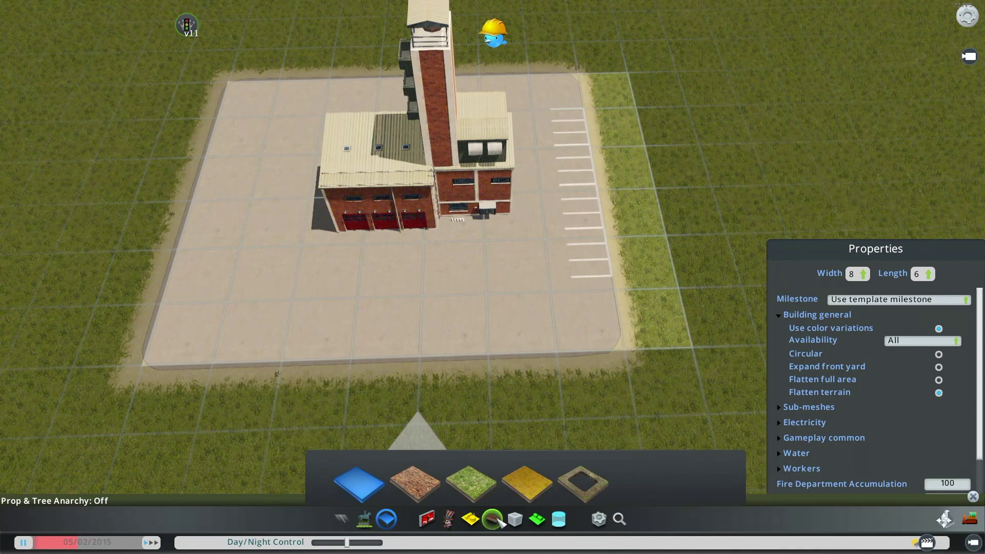
- Lay a dirt path along the cleared strip behind the parking bays and continue it along the lot's rear edge
{"action": "left_click", "coordinate": [364, 520]}
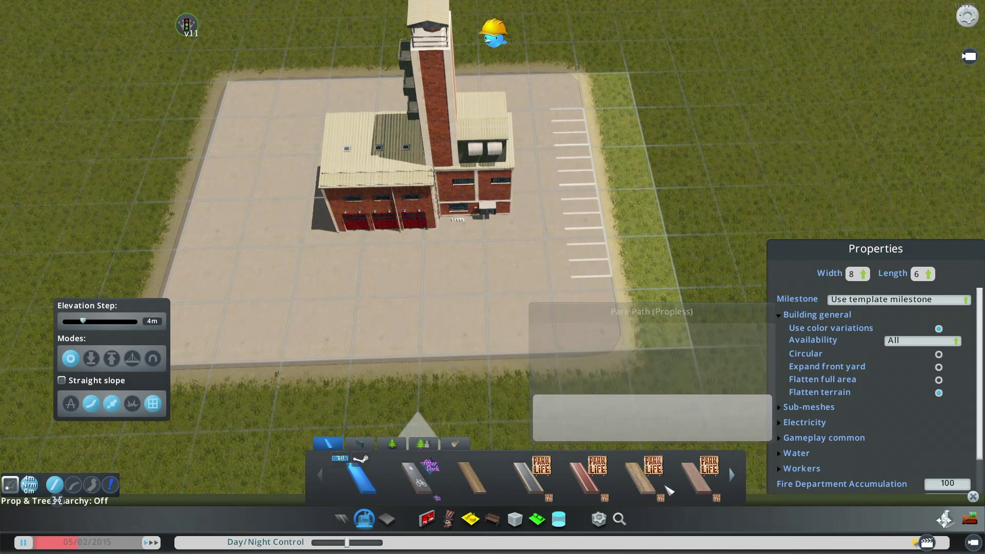
{"action": "left_click", "coordinate": [472, 477]}
{"action": "left_click", "coordinate": [641, 323]}
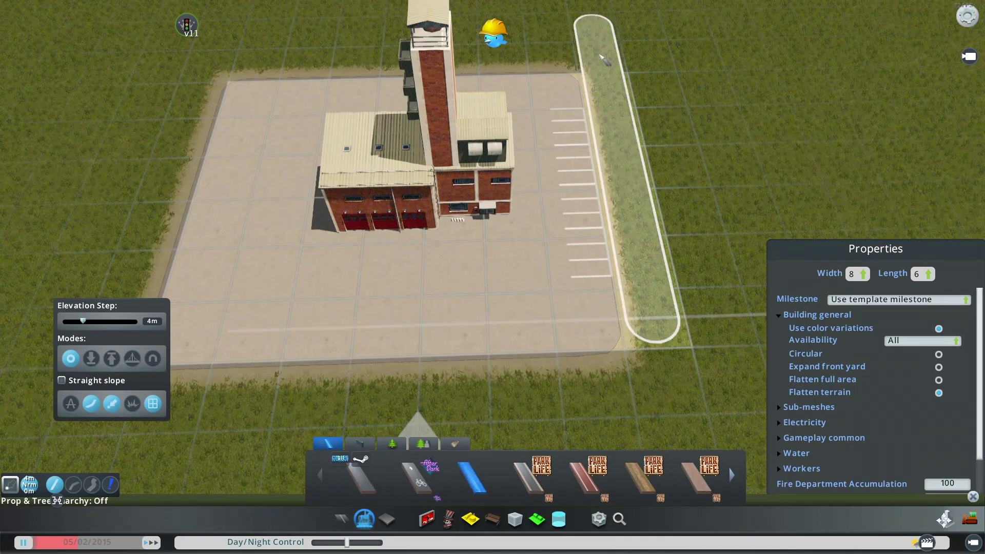
{"action": "left_click", "coordinate": [617, 89]}
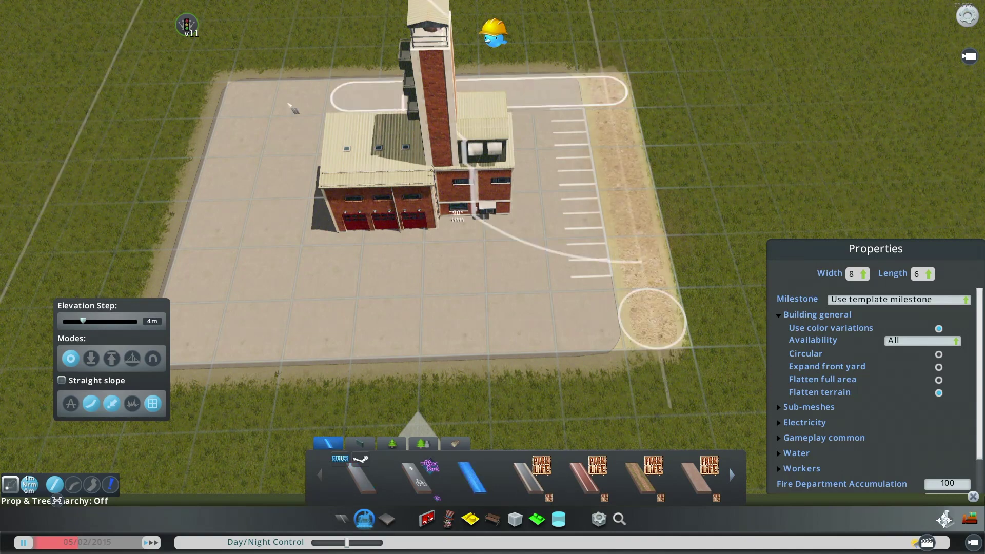
{"action": "left_click", "coordinate": [240, 98]}
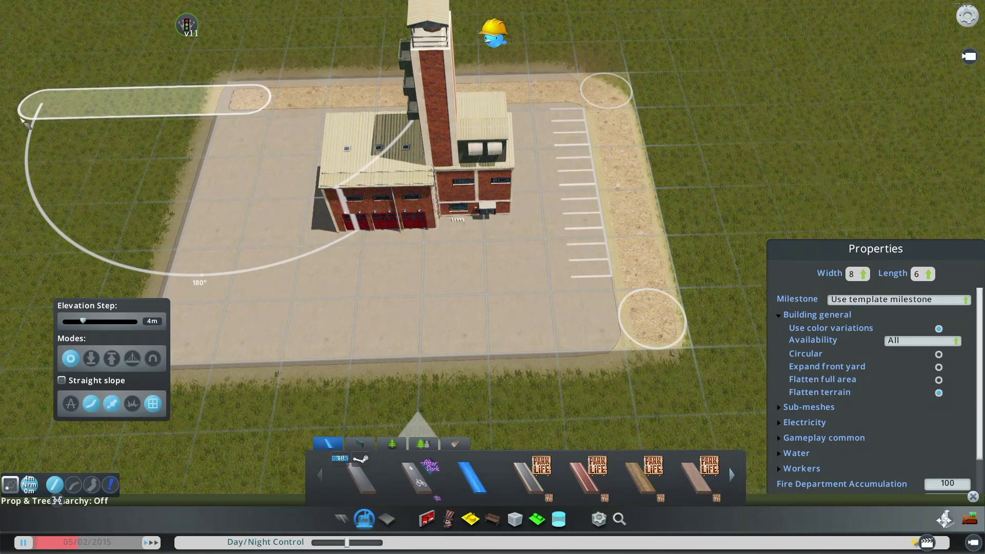
{"action": "middle_click_drag", "start_coordinate": [21, 121], "coordinate": [64, 174]}
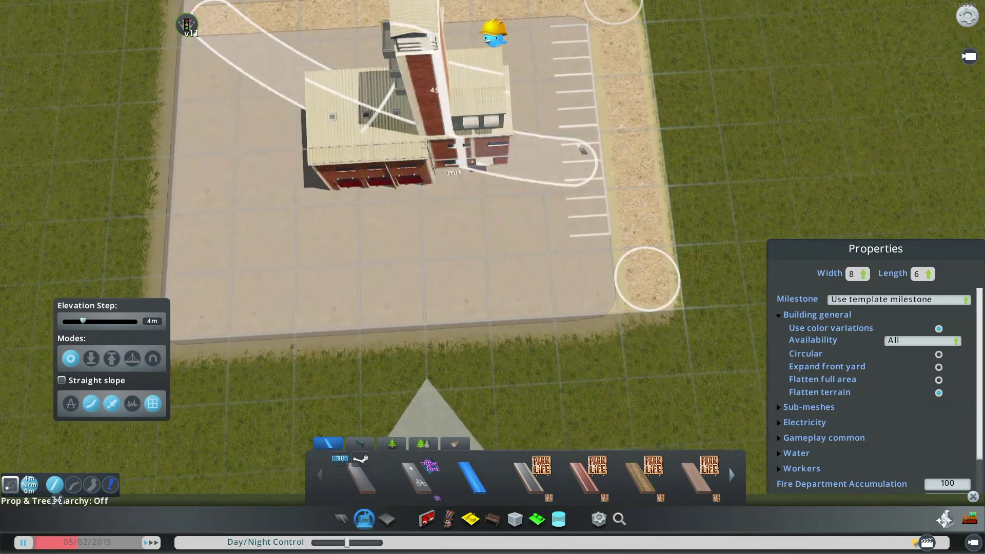
{"action": "right_click", "coordinate": [590, 154]}
- Repaint the cleared strip behind the parking bays with pavement, all along the dirt path
{"action": "scroll", "coordinate": [359, 205], "scroll_direction": "down", "scroll_amount": 3}
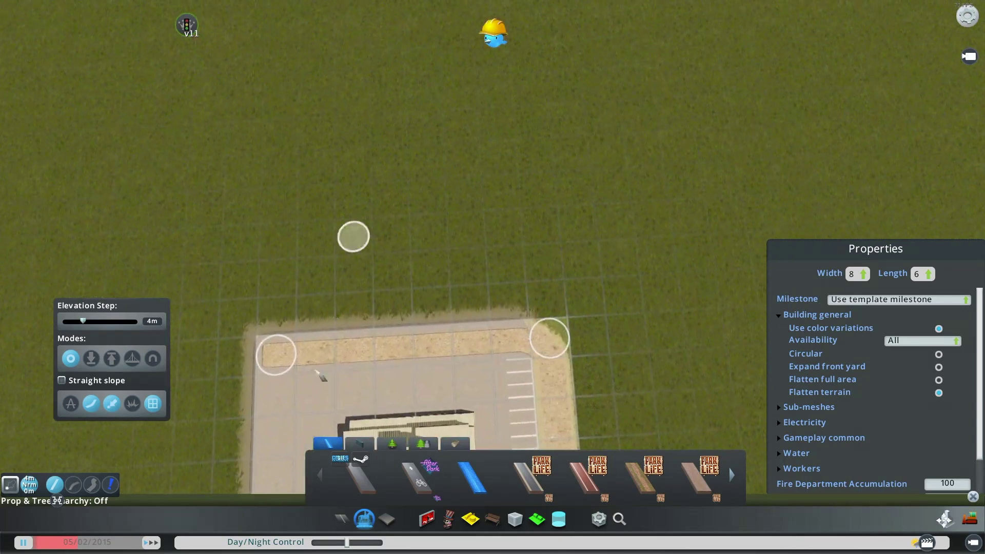
{"action": "middle_click_drag", "start_coordinate": [310, 391], "coordinate": [164, 318]}
{"action": "middle_click_drag", "start_coordinate": [328, 210], "coordinate": [477, 274]}
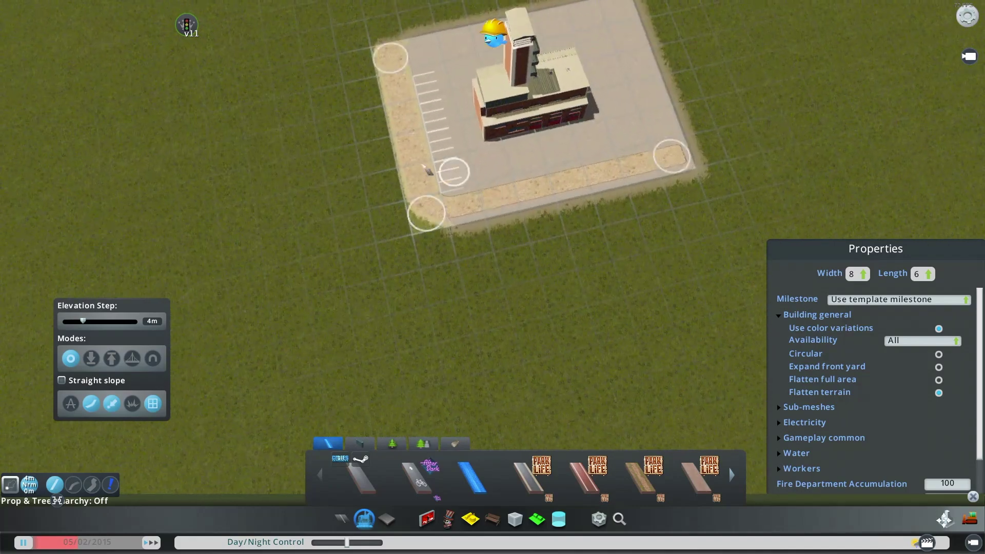
{"action": "left_click", "coordinate": [389, 521]}
{"action": "left_click_drag", "start_coordinate": [439, 229], "coordinate": [427, 183]}
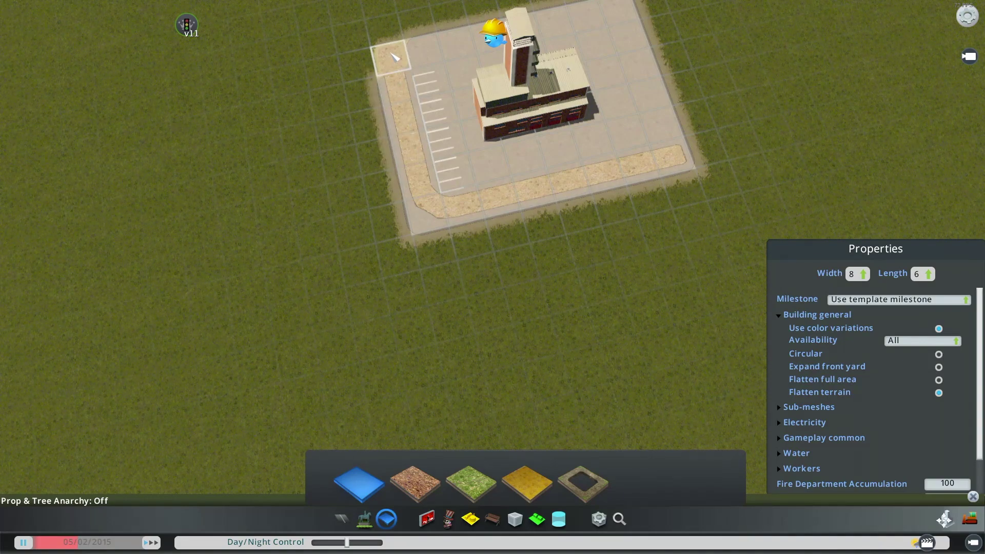
- Try the green ground surface on the front corner cells at the end of the dirt path, then reselect pavement
{"action": "middle_click_drag", "start_coordinate": [392, 54], "coordinate": [629, 279]}
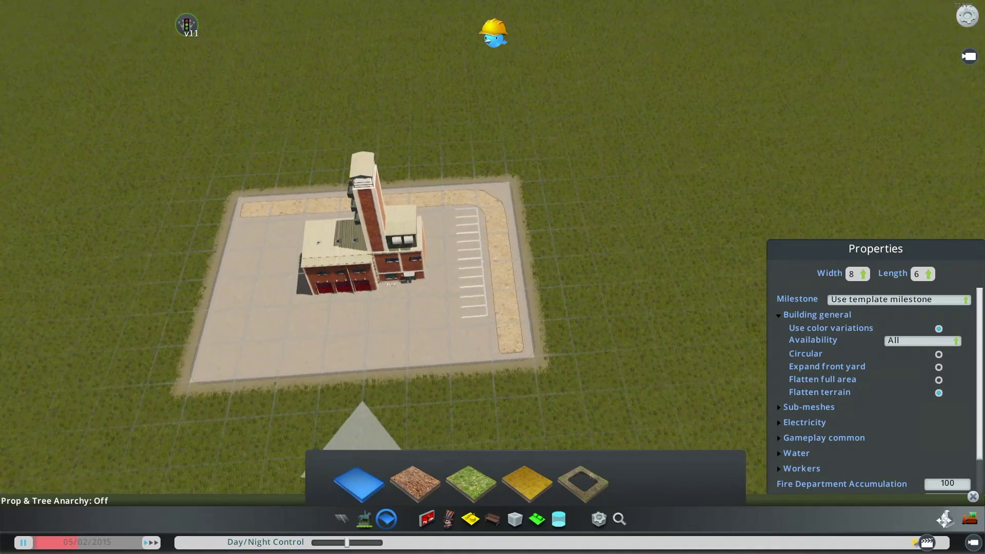
{"action": "left_click", "coordinate": [484, 474]}
{"action": "left_click_drag", "start_coordinate": [517, 352], "coordinate": [518, 311]}
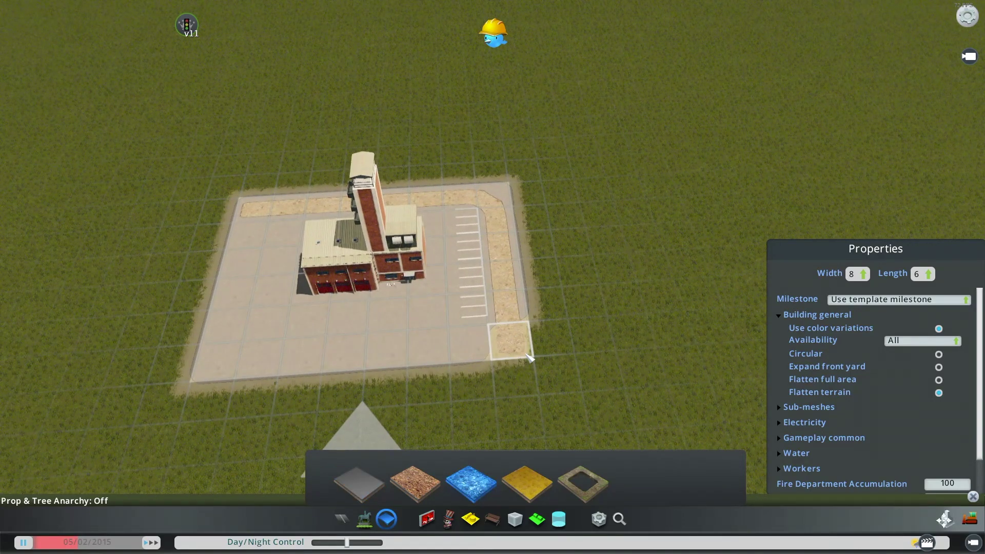
{"action": "left_click", "coordinate": [358, 482]}
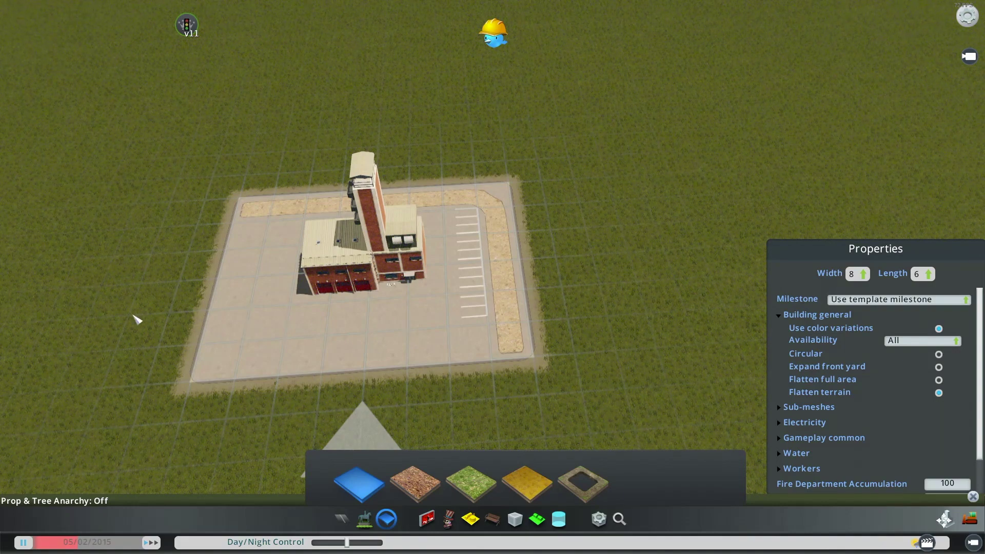
- Try to lay a paved path along the lot's front edge, from the empty front corner towards the dirt path's end
{"action": "left_click", "coordinate": [347, 523]}
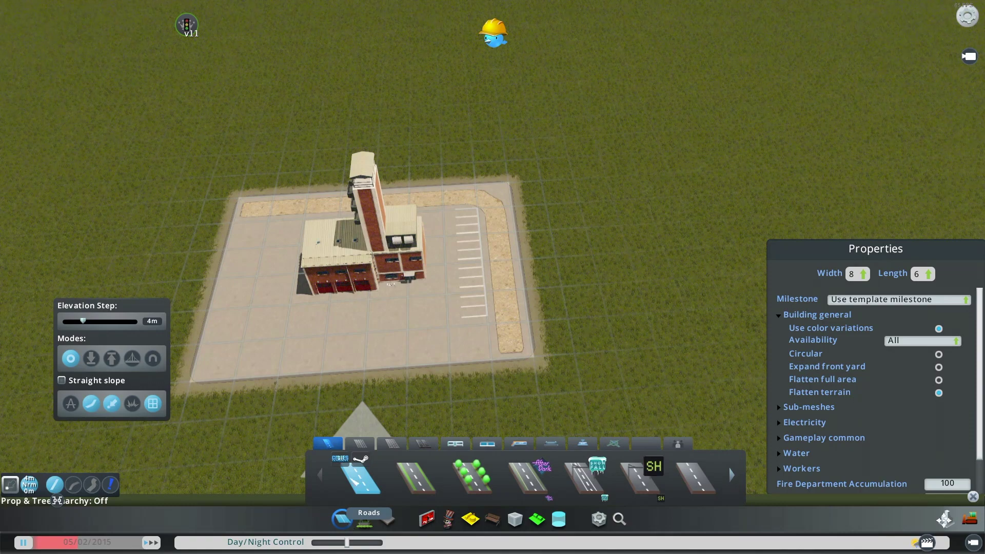
{"action": "left_click", "coordinate": [362, 521]}
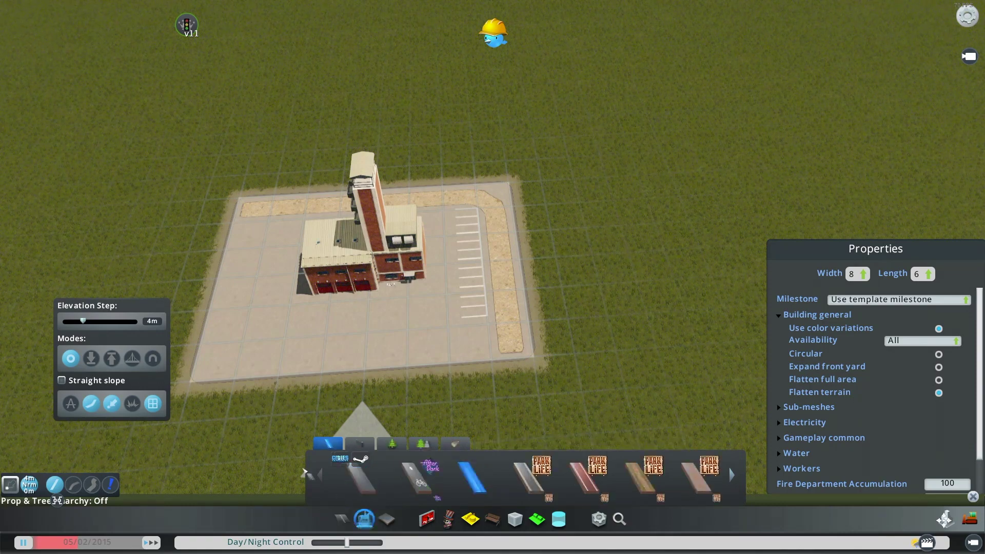
{"action": "left_click", "coordinate": [368, 491]}
{"action": "left_click", "coordinate": [215, 358]}
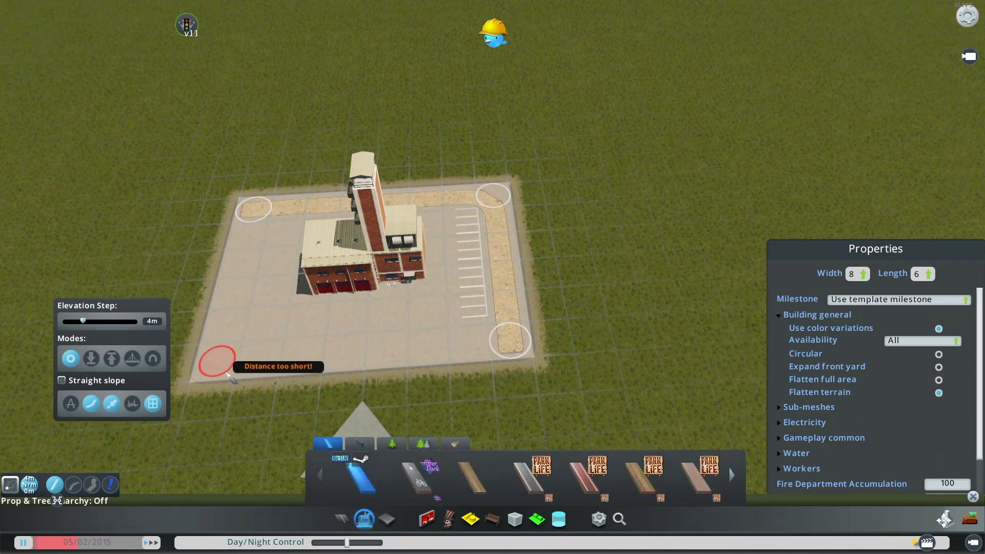
{"action": "right_click", "coordinate": [509, 346]}
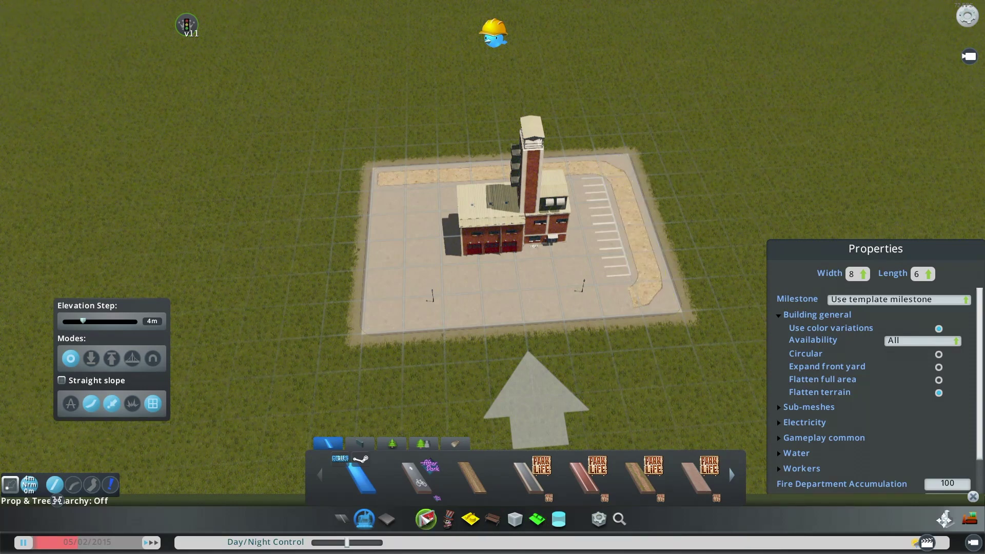
- Bulldoze the dirt paths behind the parking bays and along the lot's rear edge
{"action": "left_click", "coordinate": [969, 518]}
{"action": "left_click", "coordinate": [598, 277]}
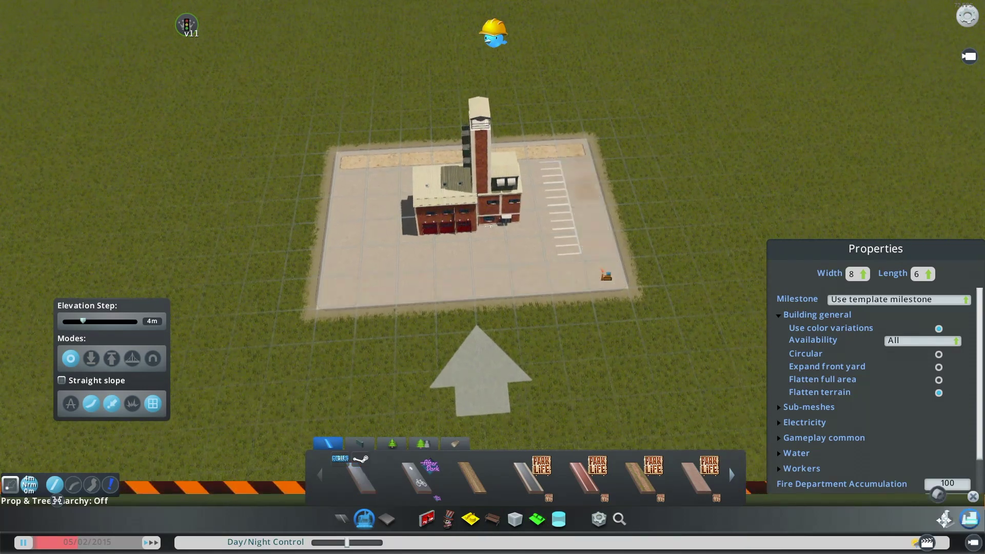
{"action": "left_click", "coordinate": [544, 156]}
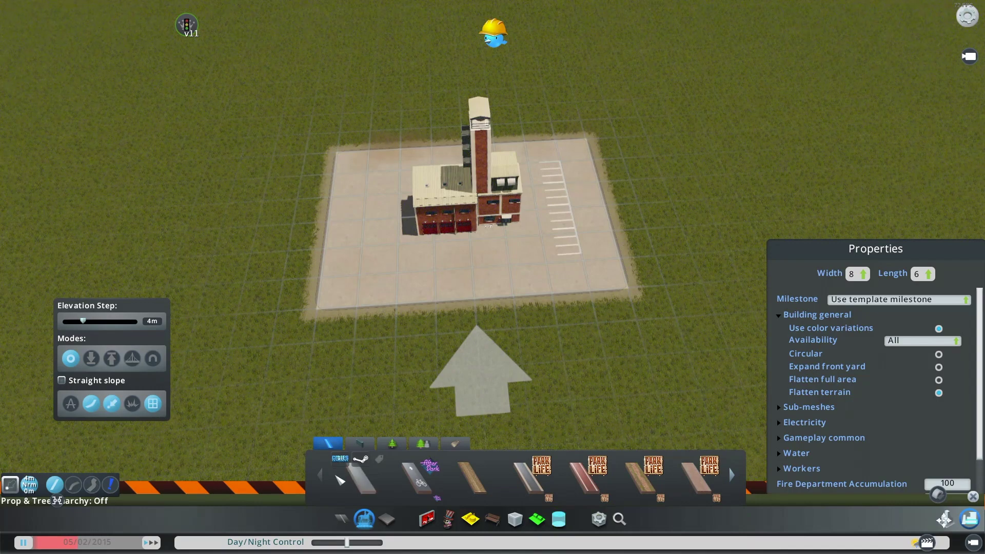
- Lay a paved path along the parking-bay side, the rear edge and the opposite side edge of the lot
{"action": "left_click", "coordinate": [359, 479]}
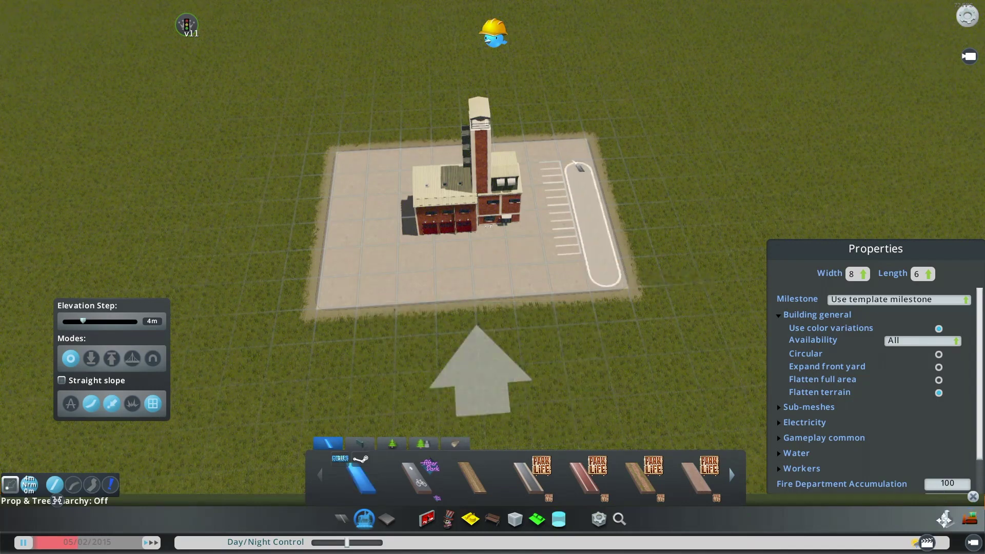
{"action": "left_click", "coordinate": [573, 150]}
{"action": "left_click", "coordinate": [356, 163]}
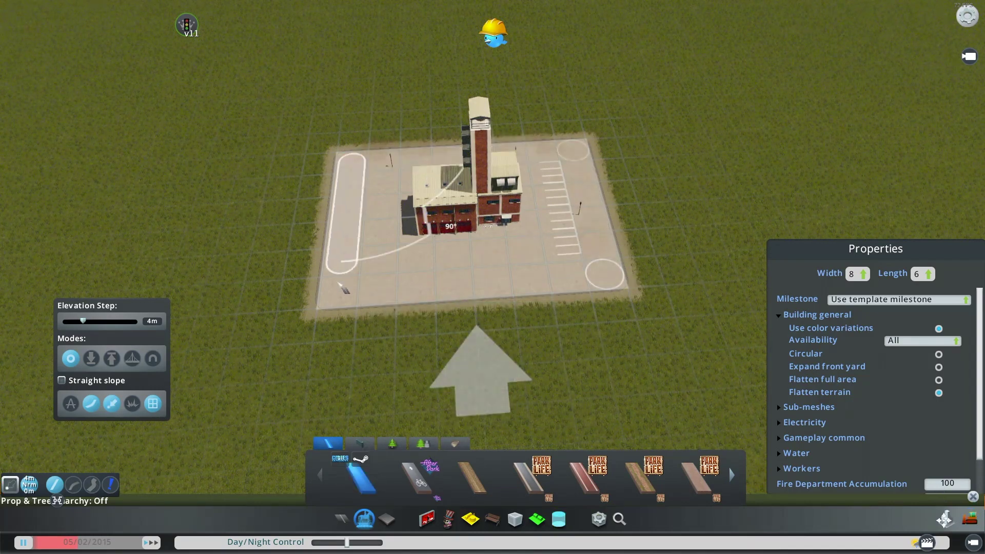
{"action": "left_click", "coordinate": [338, 289]}
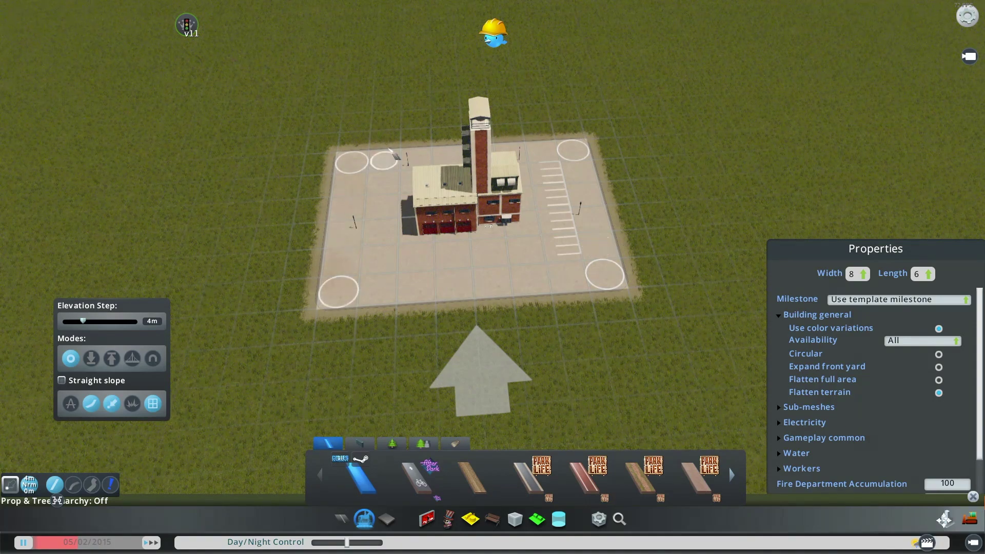
{"action": "key", "text": "w"}
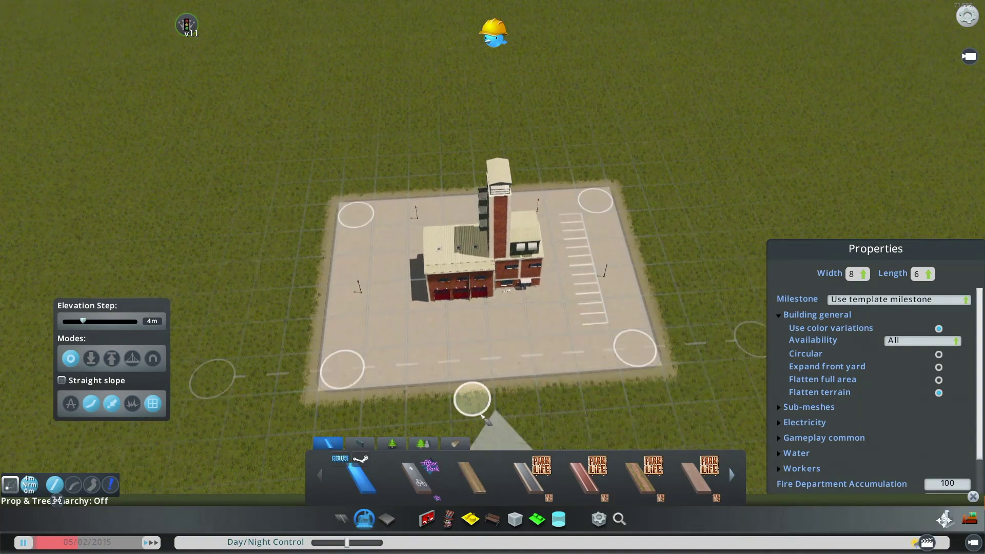
{"action": "key", "text": "s"}
- Clear the pavement from a narrow strip of cells beside the station's garage-side wall, exposing the natural ground
{"action": "left_click", "coordinate": [619, 519]}
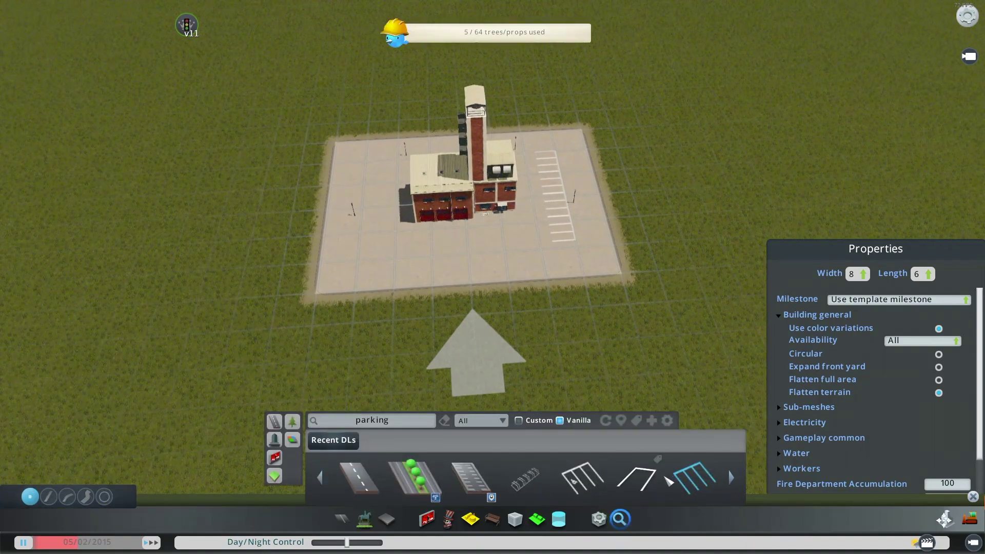
{"action": "scroll", "coordinate": [420, 247], "scroll_direction": "up", "scroll_amount": 4}
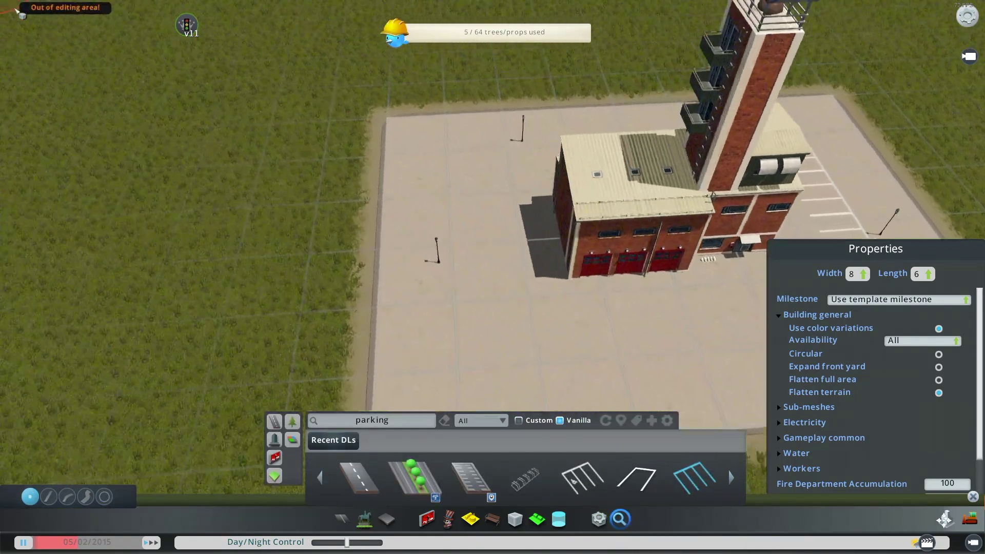
{"action": "middle_click_drag", "start_coordinate": [31, 21], "coordinate": [236, 31]}
{"action": "middle_click_drag", "start_coordinate": [718, 277], "coordinate": [497, 281]}
{"action": "key", "text": "s"}
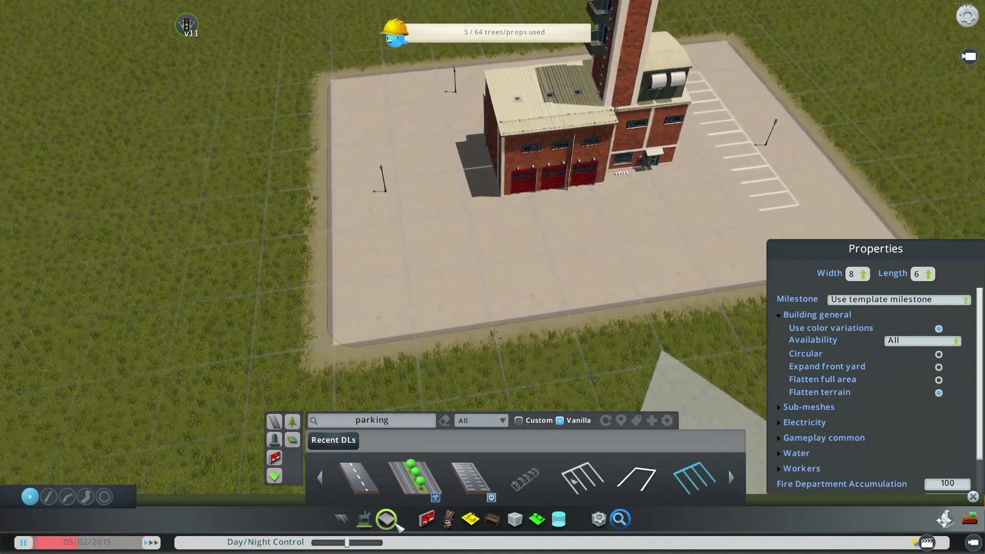
{"action": "left_click", "coordinate": [394, 522]}
{"action": "left_click_drag", "start_coordinate": [460, 251], "coordinate": [440, 155]}
{"action": "left_click", "coordinate": [434, 129]}
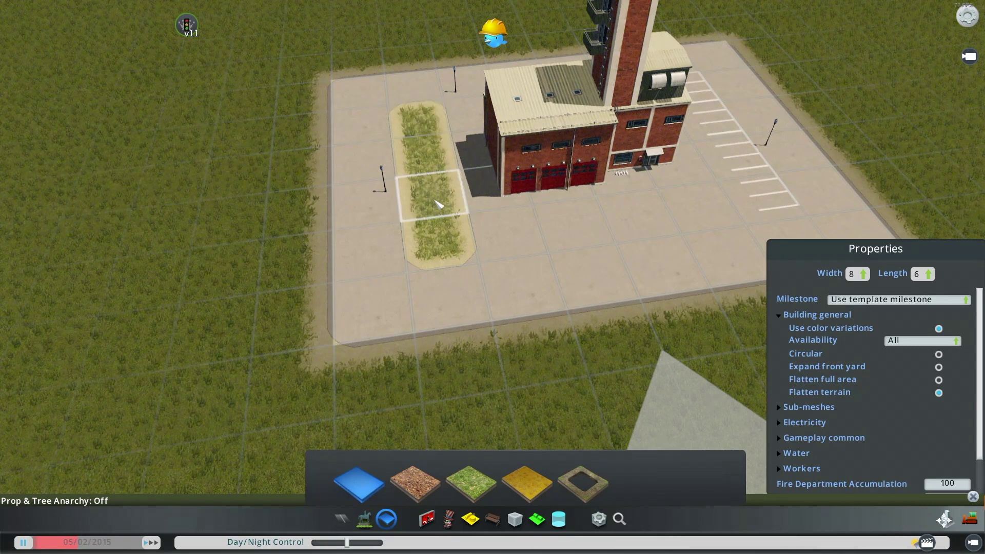
{"action": "mouse_move", "coordinate": [438, 205]}
{"action": "middle_mouse_down"}
{"action": "mouse_move", "coordinate": [440, 159]}
{"action": "mouse_move", "coordinate": [404, 196]}
{"action": "middle_mouse_up"}
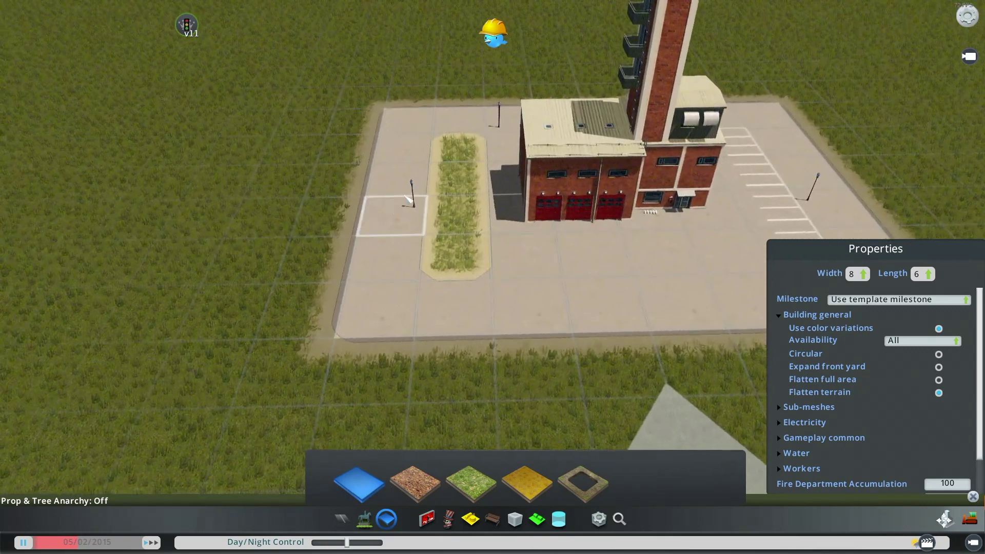
{"action": "left_click", "coordinate": [621, 520]}
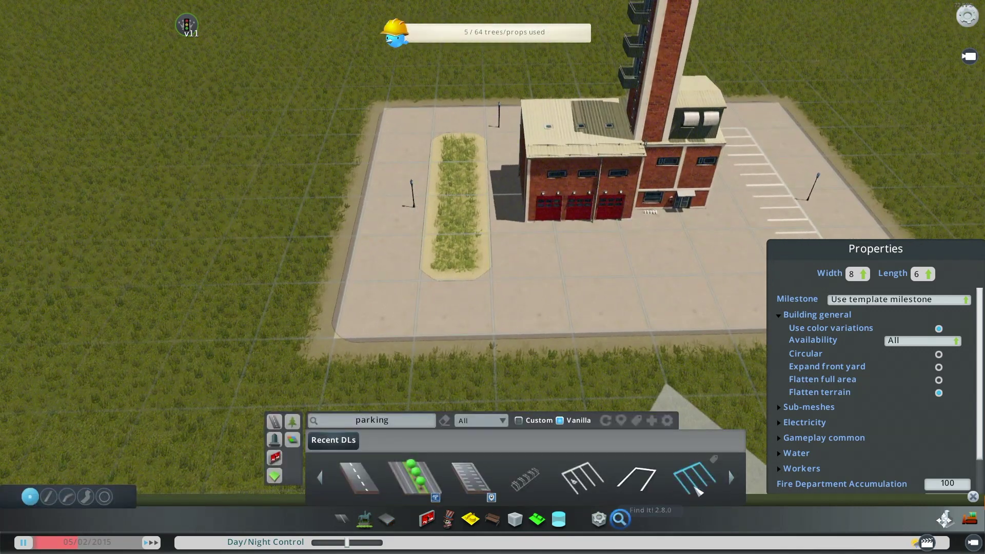
{"action": "left_click", "coordinate": [732, 481]}
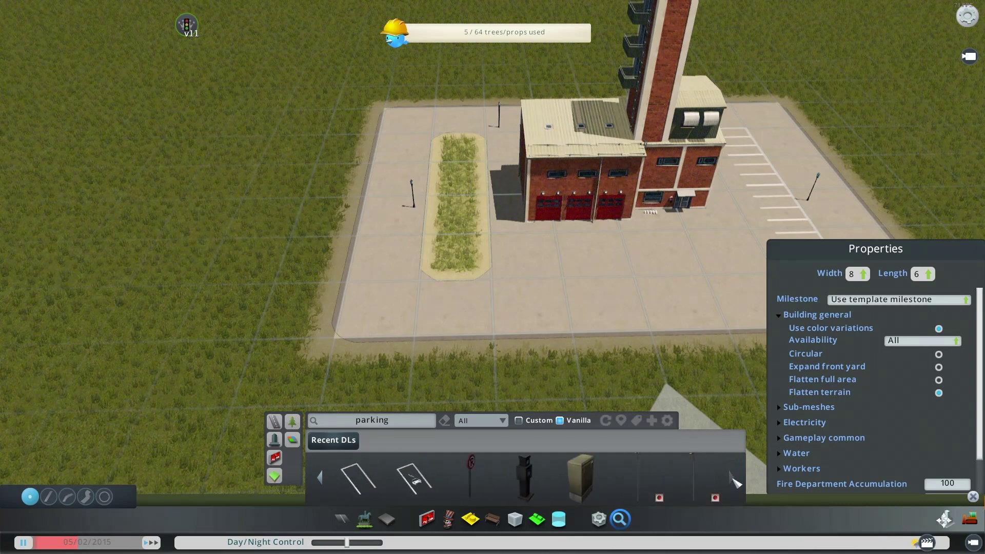
{"action": "left_click", "coordinate": [709, 489]}
{"action": "key", "text": "s"}
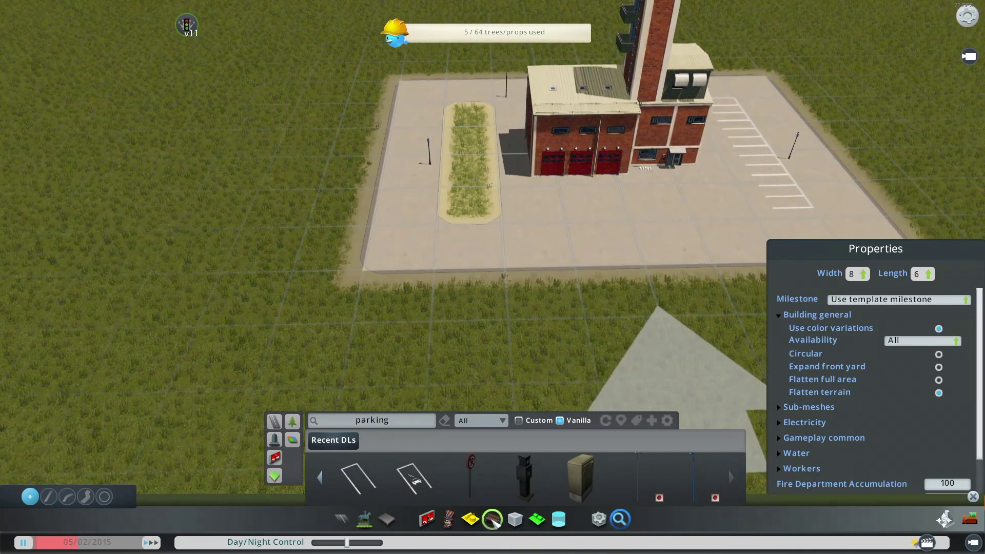
- Place four picnic tables in an evenly spaced row along the unpaved strip beside the station
{"action": "left_click", "coordinate": [492, 519]}
{"action": "left_click", "coordinate": [403, 445]}
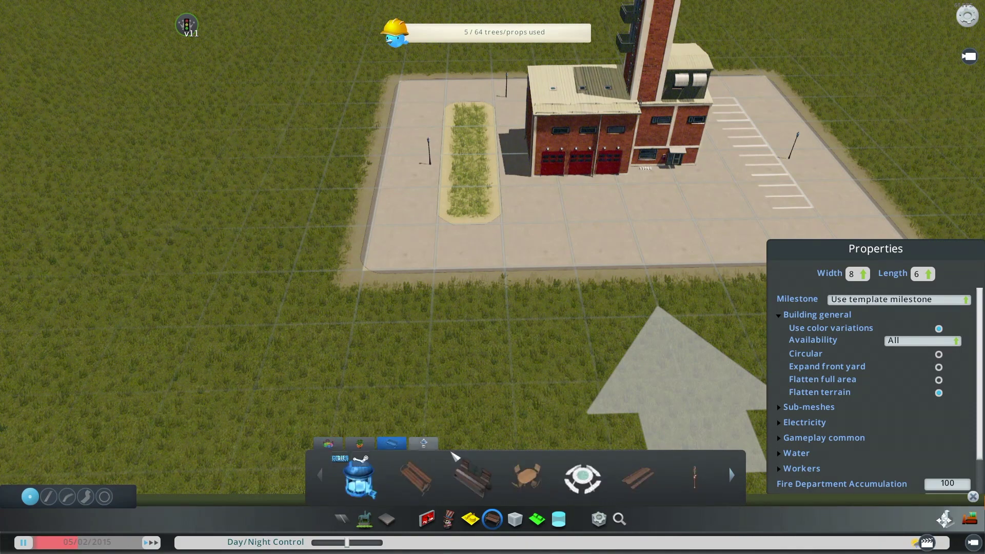
{"action": "left_click", "coordinate": [638, 477]}
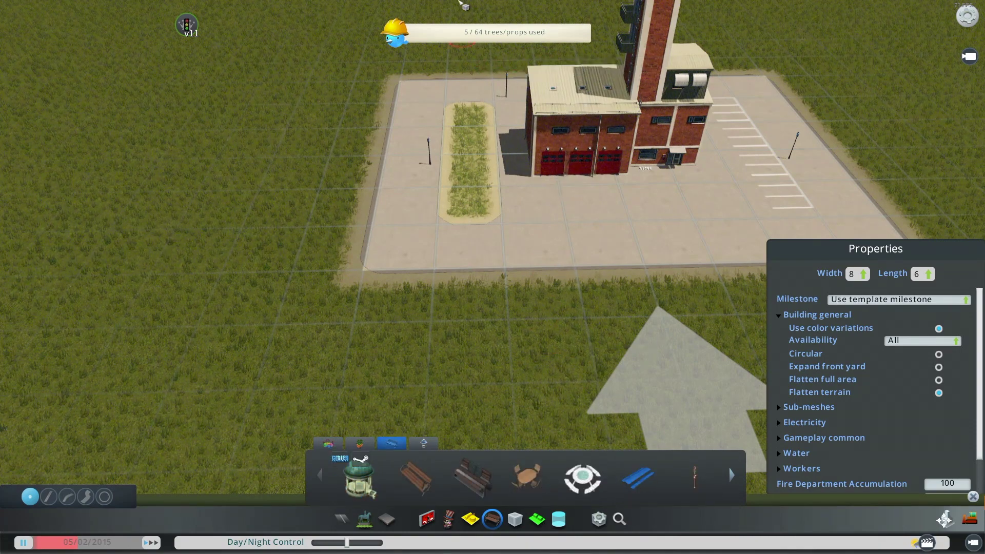
{"action": "scroll", "coordinate": [513, 59], "scroll_direction": "up", "scroll_amount": 5}
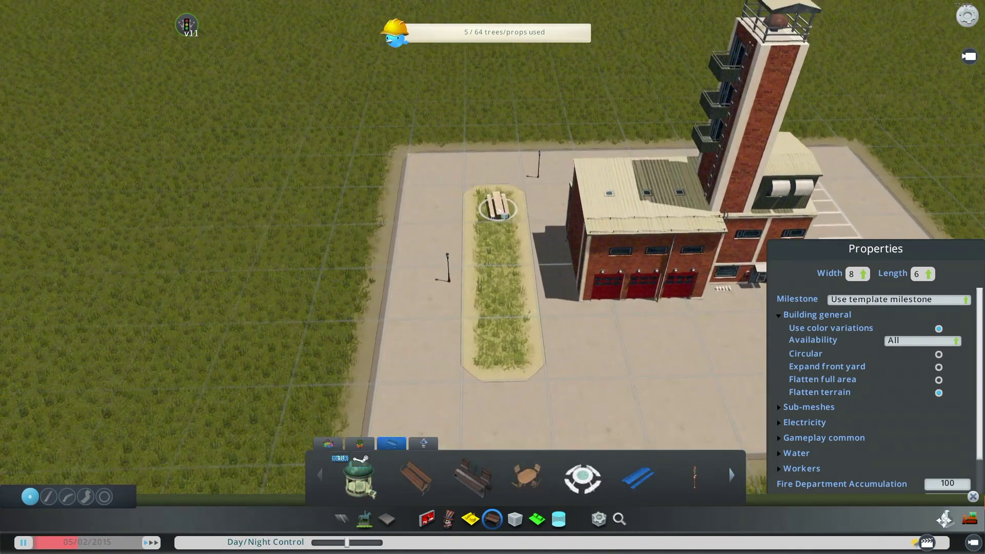
{"action": "left_click", "coordinate": [497, 205]}
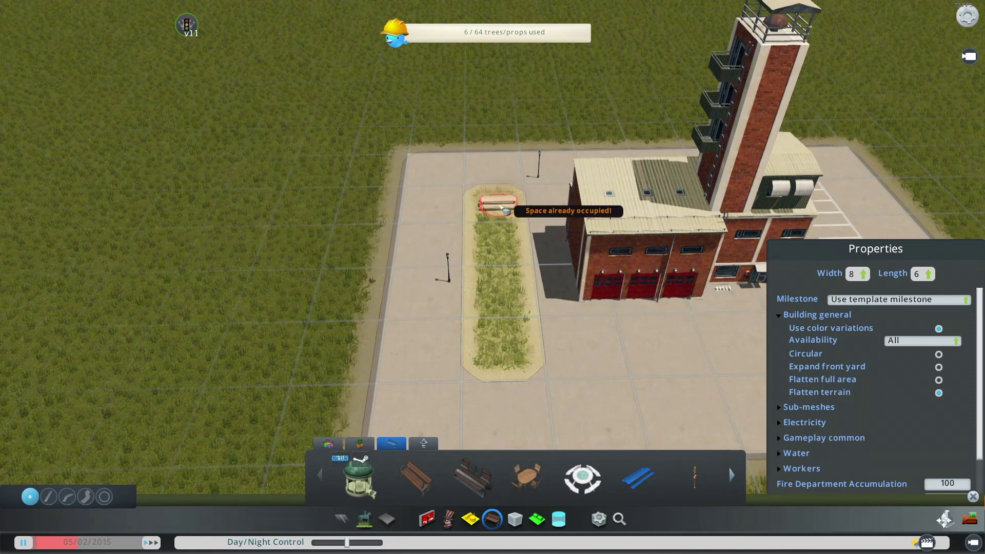
{"action": "left_click", "coordinate": [500, 245]}
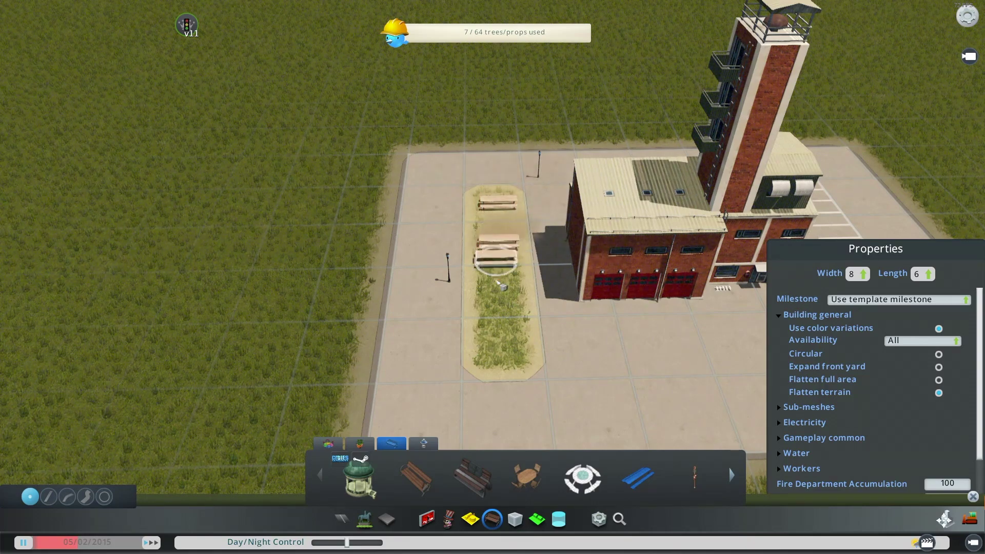
{"action": "left_click", "coordinate": [499, 290]}
{"action": "left_click", "coordinate": [503, 346]}
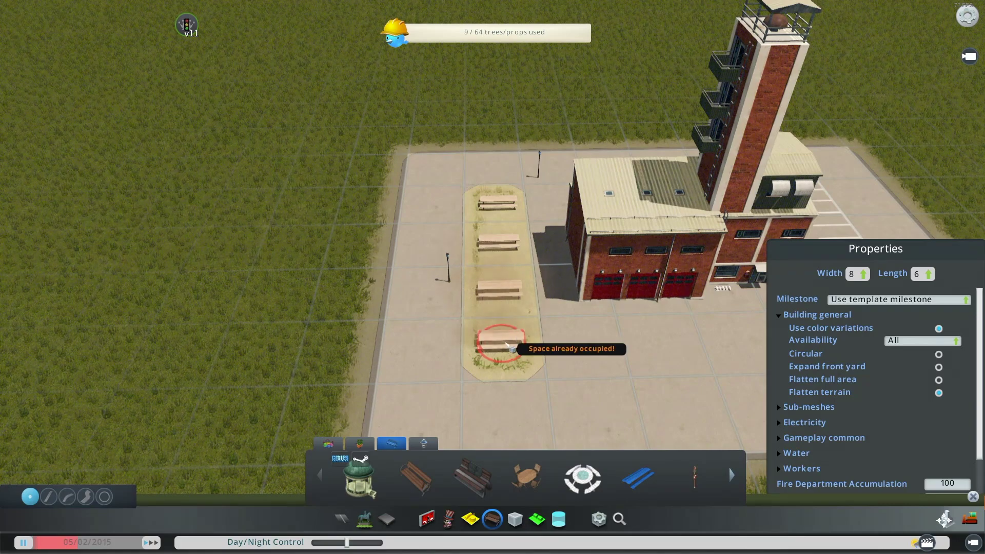
- Search the props for "bbq", then clear the search text and list the residential props instead
{"action": "middle_click_drag", "start_coordinate": [509, 323], "coordinate": [646, 313]}
{"action": "middle_click_drag", "start_coordinate": [492, 292], "coordinate": [479, 312]}
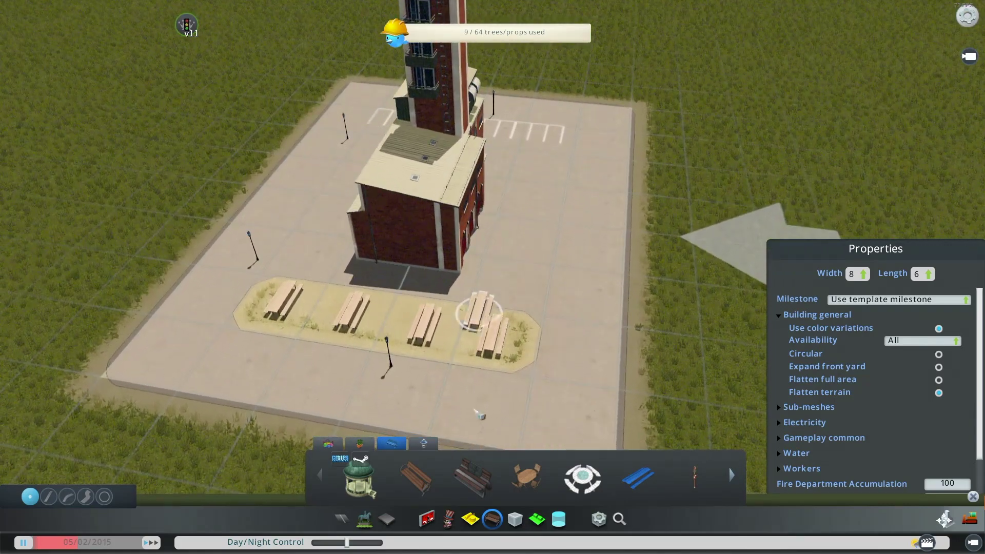
{"action": "scroll", "coordinate": [222, 120], "scroll_direction": "up", "scroll_amount": 3}
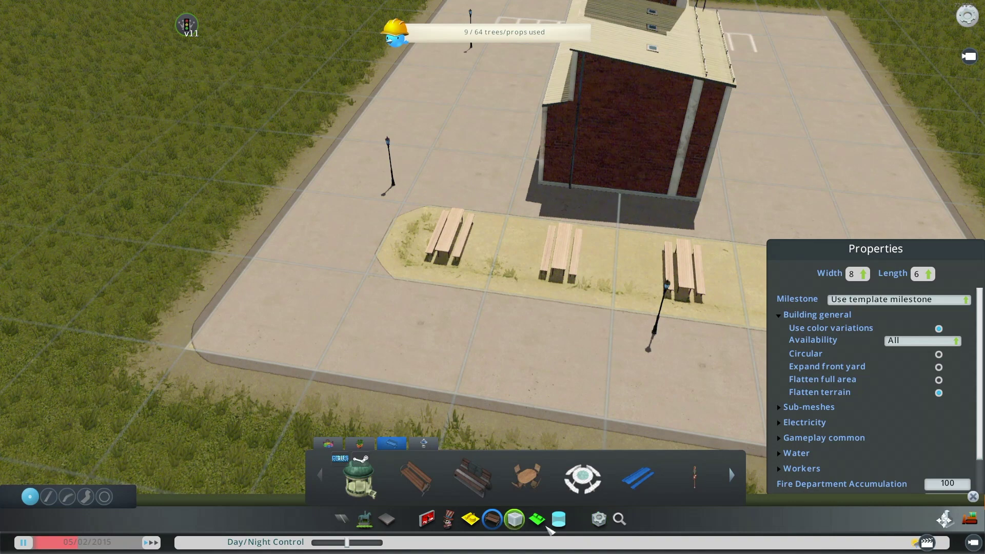
{"action": "left_click", "coordinate": [619, 518]}
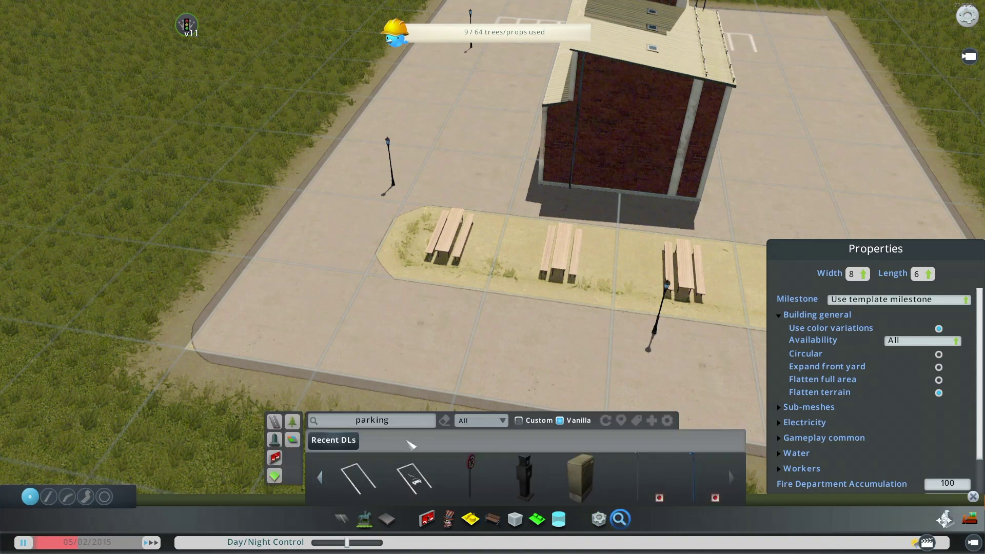
{"action": "type", "text": "bbq"}
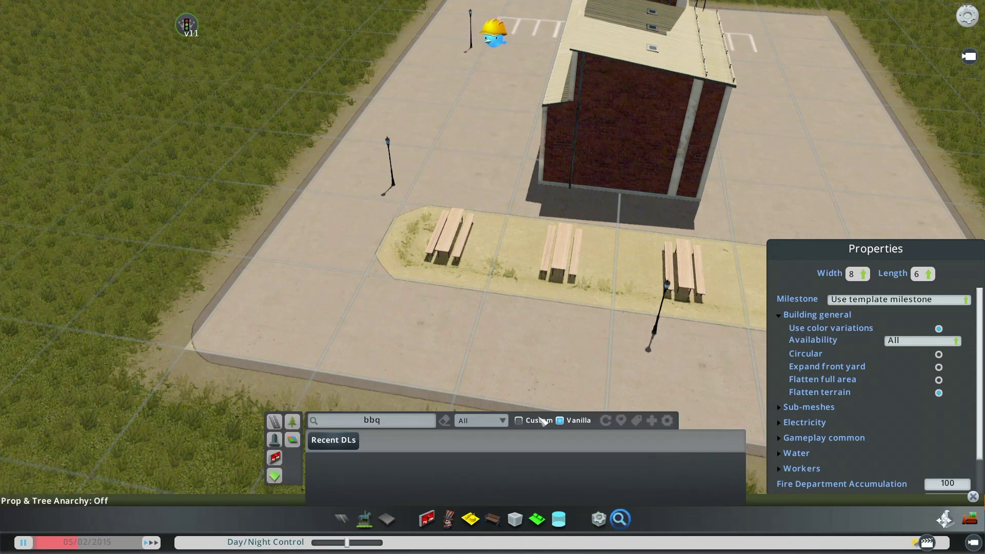
{"action": "left_click", "coordinate": [502, 420]}
{"action": "left_click", "coordinate": [472, 374]}
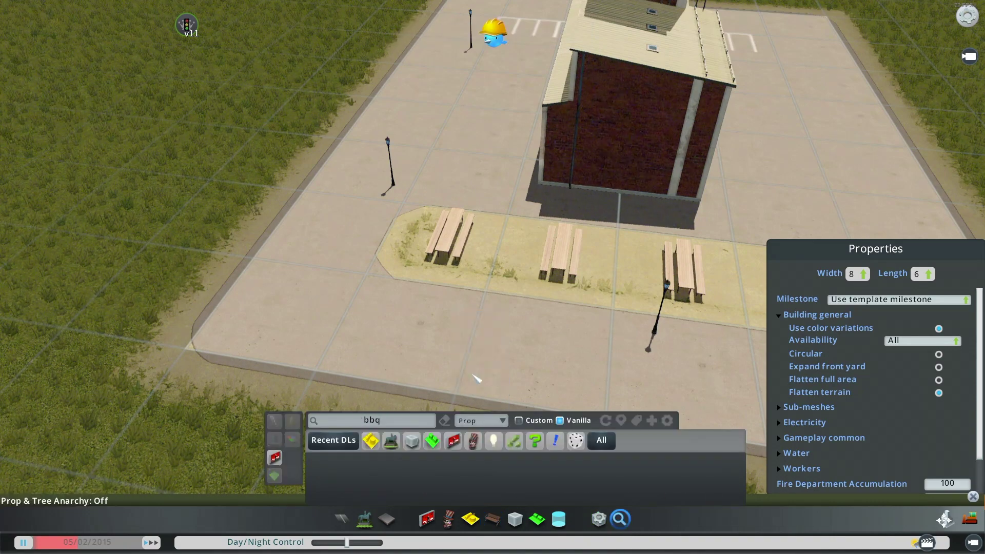
{"action": "left_click", "coordinate": [433, 444]}
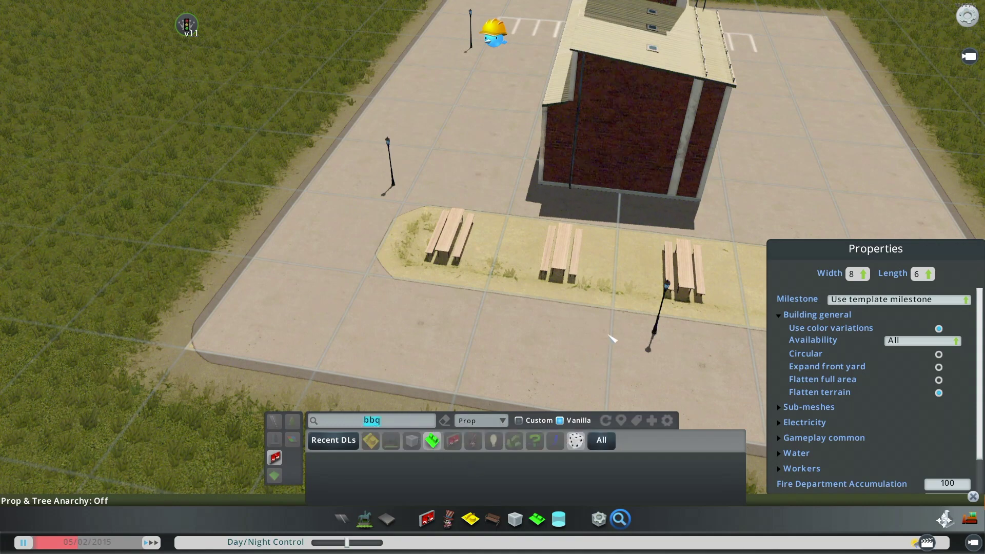
{"action": "key", "text": "BackSpace"}
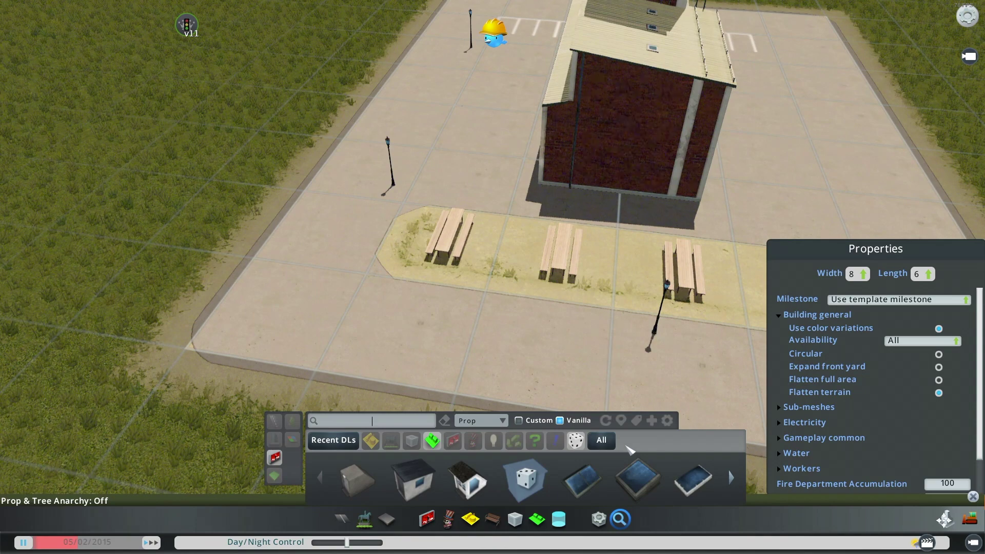
- Find the barbecue grill among the residential props and place it between the picnic tables and the station's side wall
{"action": "left_click", "coordinate": [734, 479]}
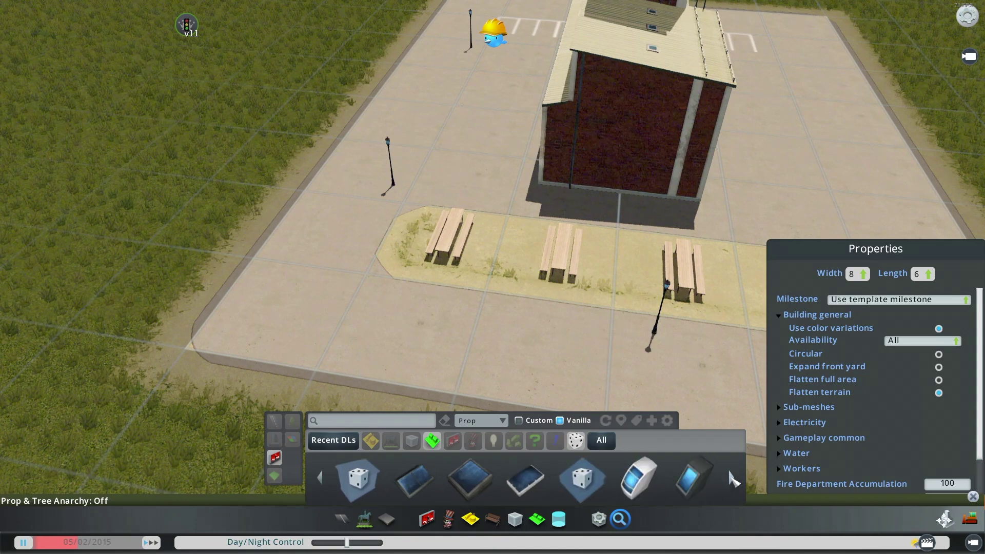
{"action": "left_click", "coordinate": [733, 475]}
{"action": "left_click", "coordinate": [732, 475]}
{"action": "left_click", "coordinate": [733, 474]}
{"action": "left_click", "coordinate": [733, 475]}
{"action": "left_click", "coordinate": [733, 475]}
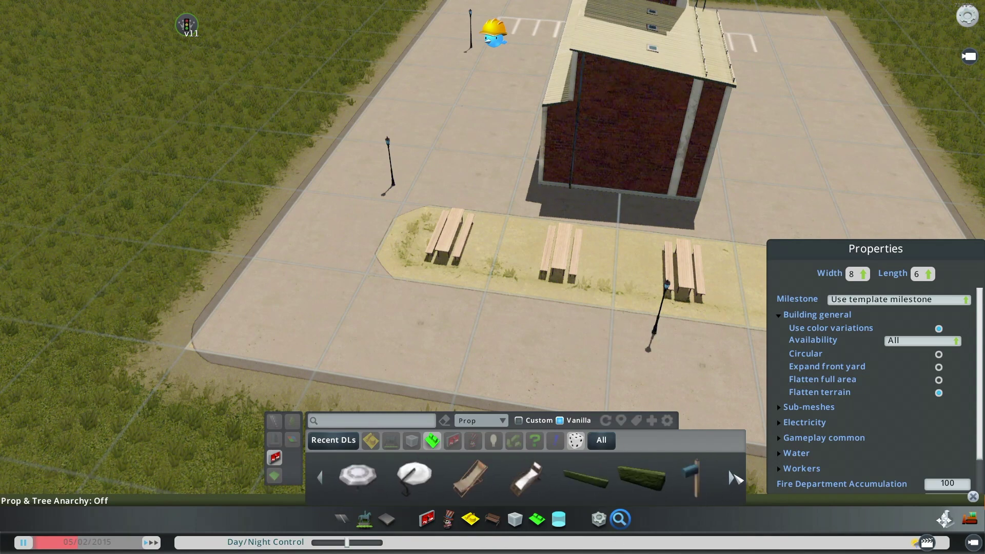
{"action": "left_click", "coordinate": [733, 475]}
{"action": "left_click", "coordinate": [733, 475]}
{"action": "left_click", "coordinate": [733, 475]}
{"action": "left_click", "coordinate": [582, 477]}
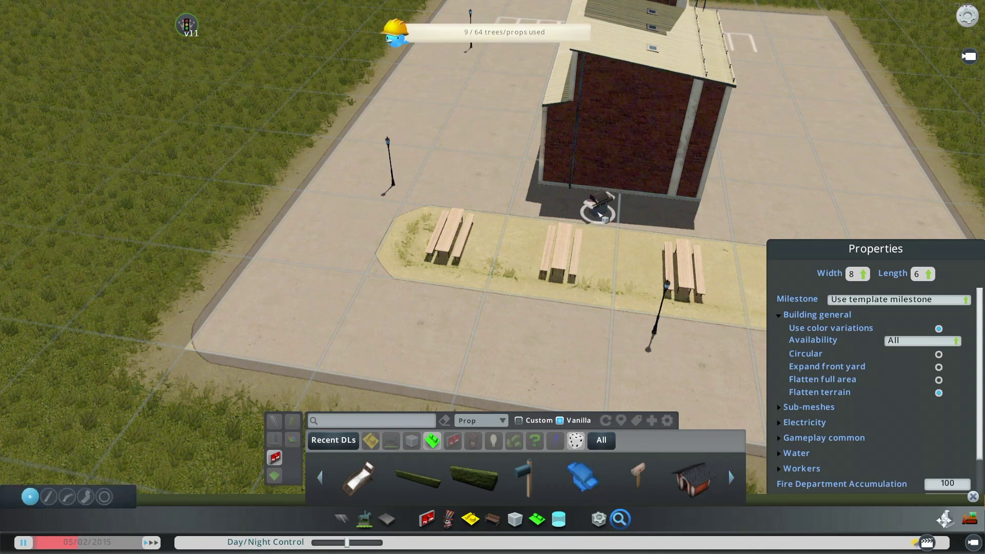
{"action": "left_click", "coordinate": [599, 214]}
- Place two Long Hedge props end to end along the outer side of the picnic table strip
{"action": "middle_click_drag", "start_coordinate": [983, 267], "coordinate": [823, 182]}
{"action": "mouse_move", "coordinate": [470, 480]}
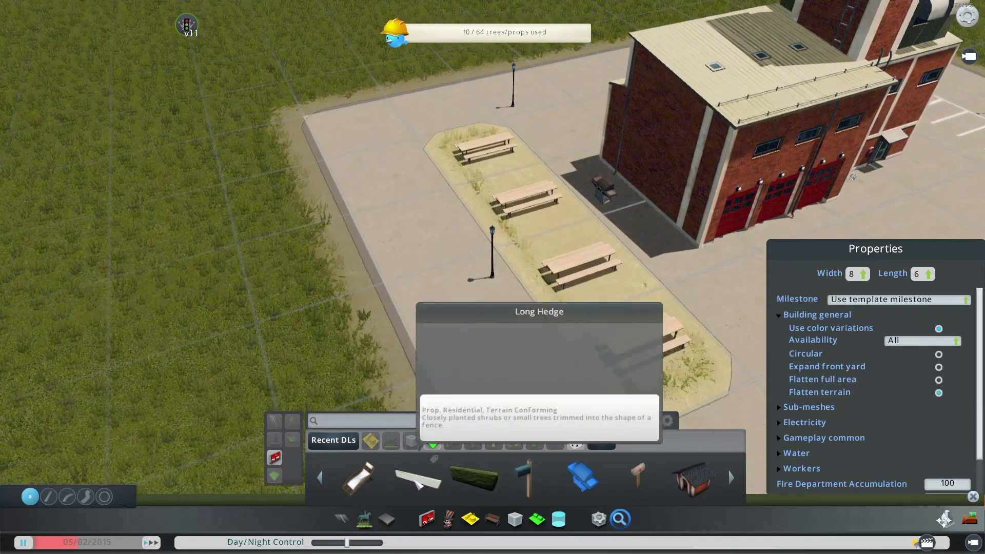
{"action": "left_click", "coordinate": [418, 480]}
{"action": "scroll", "coordinate": [500, 349], "scroll_direction": "down", "scroll_amount": 5}
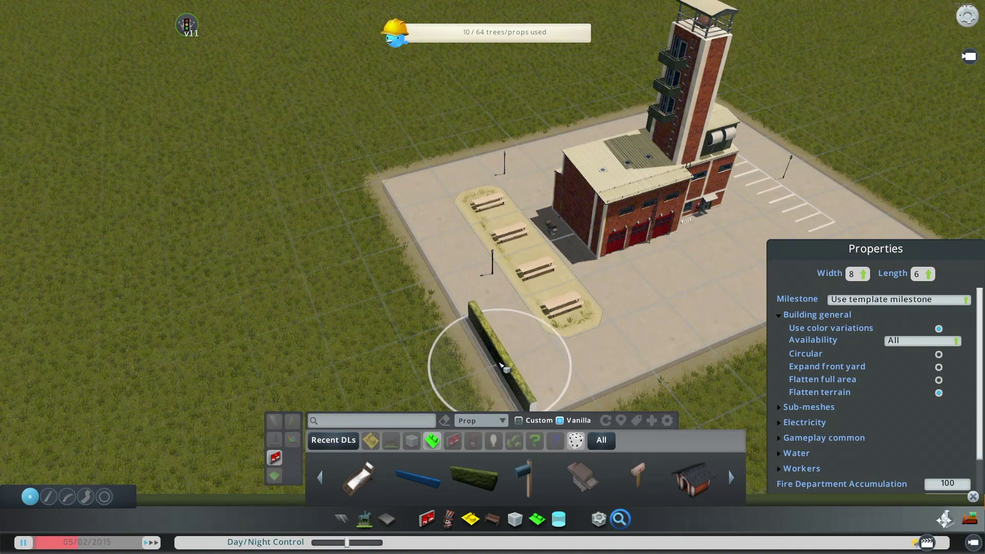
{"action": "middle_click_drag", "start_coordinate": [500, 364], "coordinate": [631, 339]}
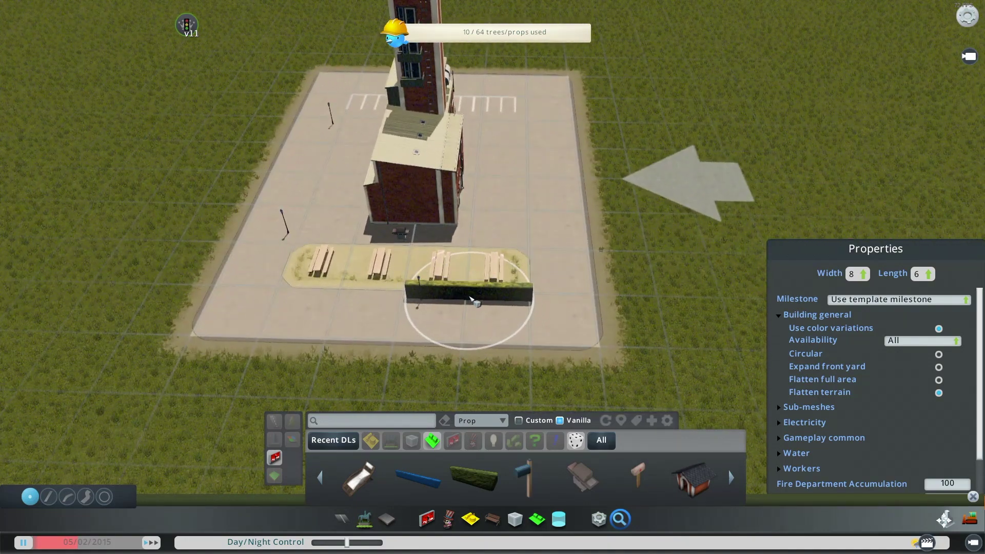
{"action": "left_click", "coordinate": [471, 298]}
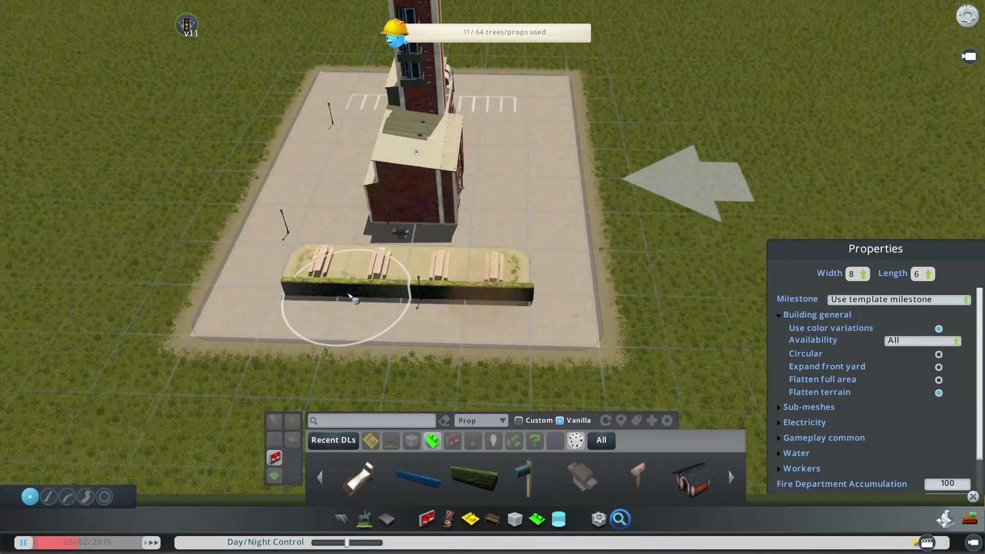
{"action": "left_click", "coordinate": [348, 296]}
- Find Slanted Rooftop Window #1 among the residential props and try it out on the station's roof
{"action": "middle_click_drag", "start_coordinate": [350, 296], "coordinate": [490, 279]}
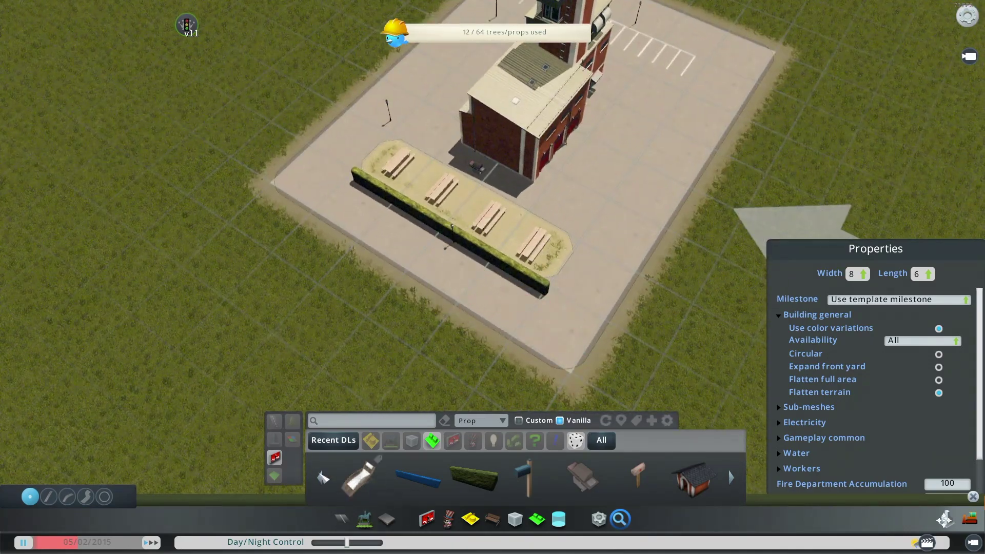
{"action": "left_click", "coordinate": [324, 474]}
{"action": "left_click", "coordinate": [324, 473]}
{"action": "left_click", "coordinate": [324, 473]}
{"action": "left_click", "coordinate": [323, 474]}
{"action": "left_click", "coordinate": [323, 473]}
{"action": "left_click", "coordinate": [323, 473]}
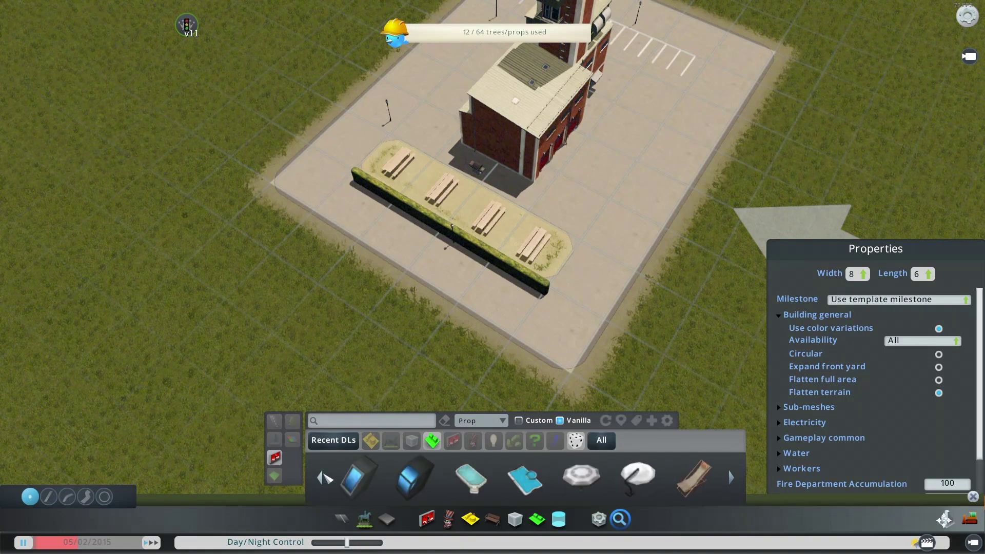
{"action": "left_click", "coordinate": [324, 473]}
{"action": "left_click", "coordinate": [323, 473]}
{"action": "mouse_move", "coordinate": [434, 458]}
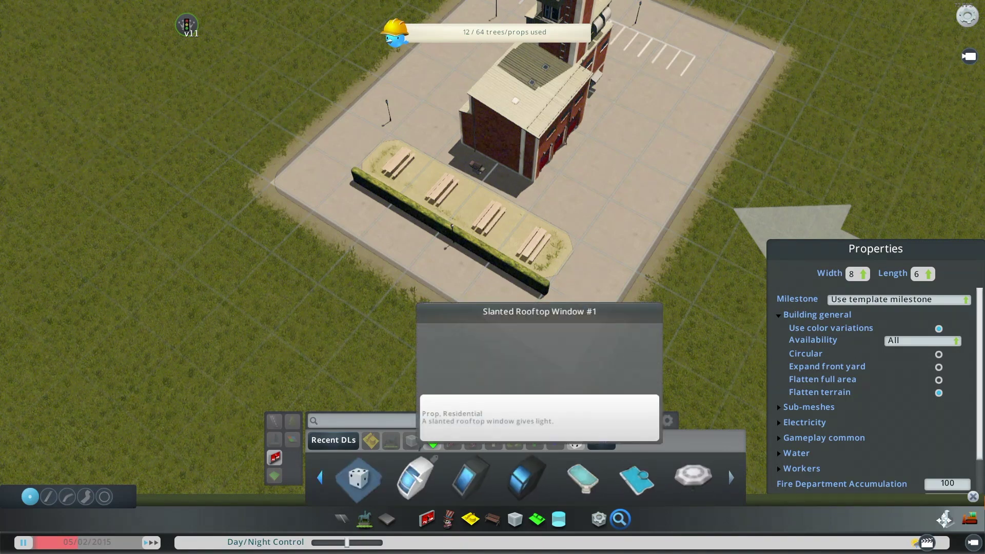
{"action": "left_click", "coordinate": [423, 477]}
{"action": "key", "text": "w"}
{"action": "middle_click_drag", "start_coordinate": [468, 296], "coordinate": [287, 277]}
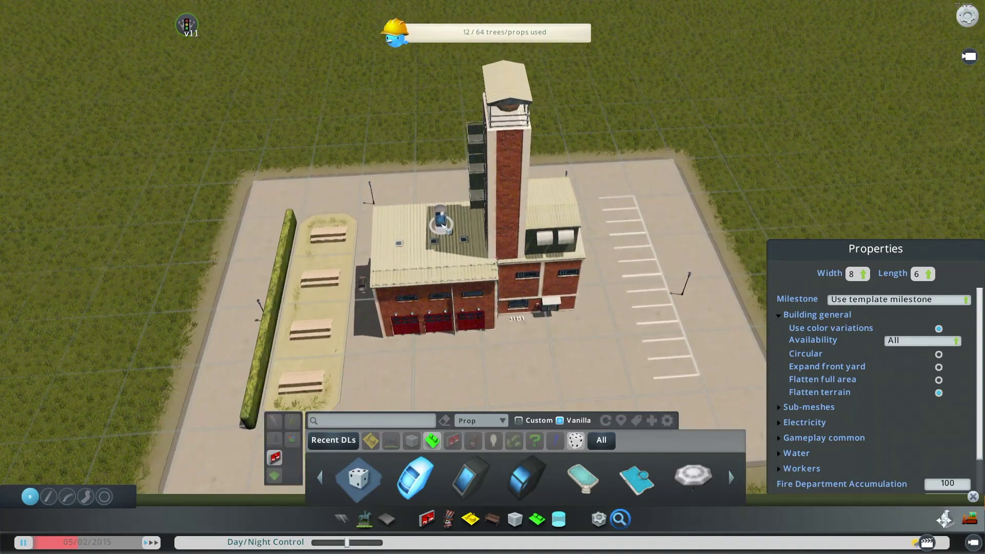
{"action": "left_click", "coordinate": [969, 519]}
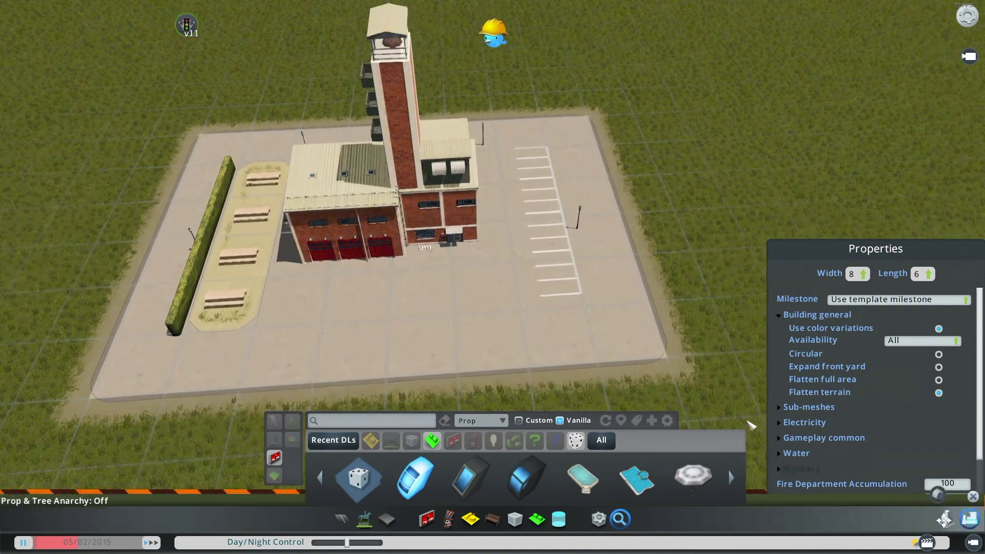
- Find Rooftop Window #1 among the residential props and place it on the station's roof above the garage doors, behind the existing skylights
{"action": "key", "text": "w"}
{"action": "key", "text": "a"}
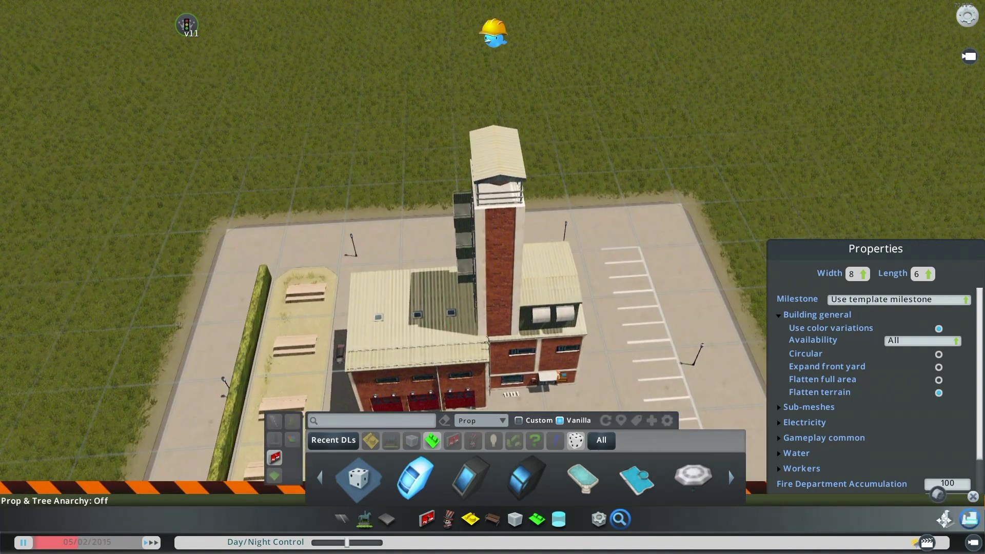
{"action": "middle_click_drag", "start_coordinate": [536, 305], "coordinate": [482, 286]}
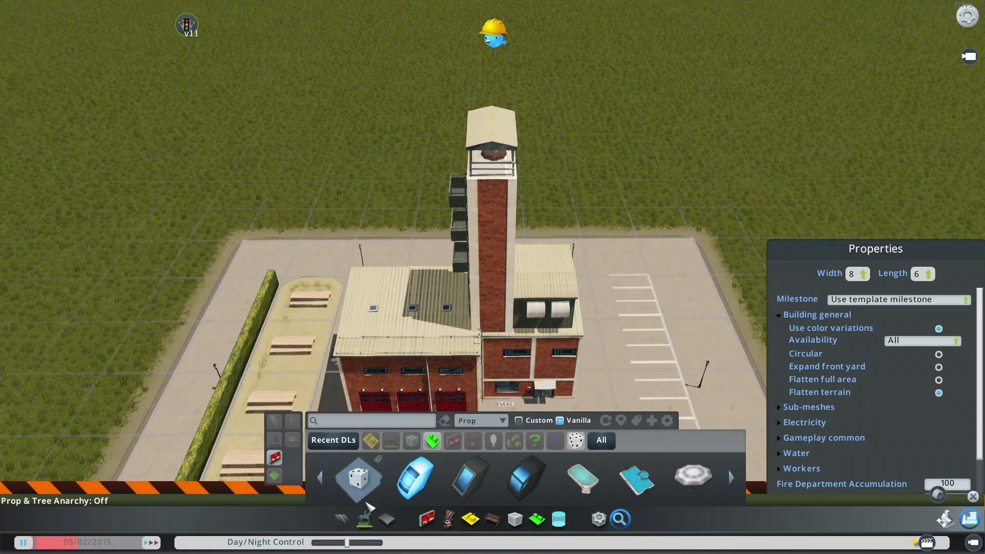
{"action": "left_click", "coordinate": [322, 478]}
{"action": "left_click", "coordinate": [322, 478]}
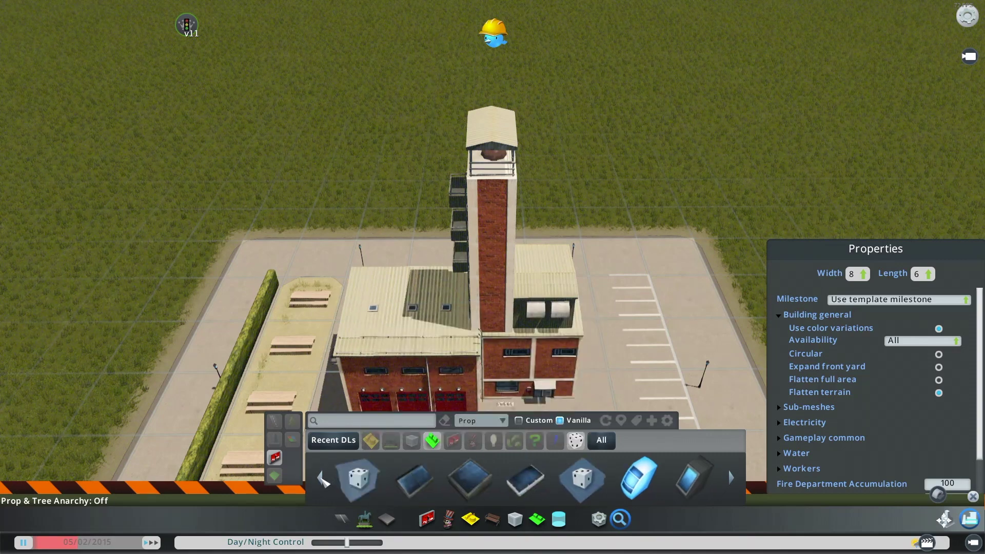
{"action": "mouse_move", "coordinate": [470, 484]}
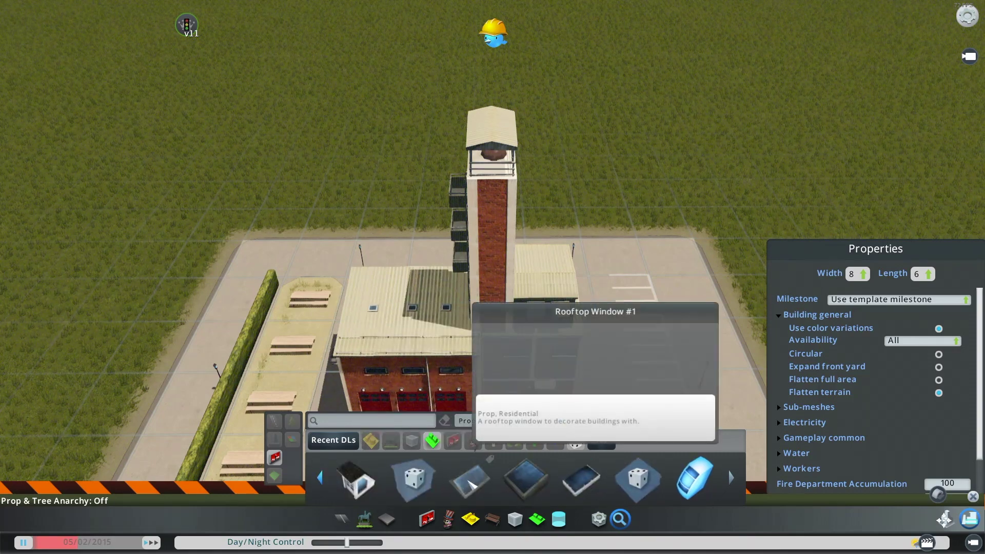
{"action": "left_click", "coordinate": [470, 484]}
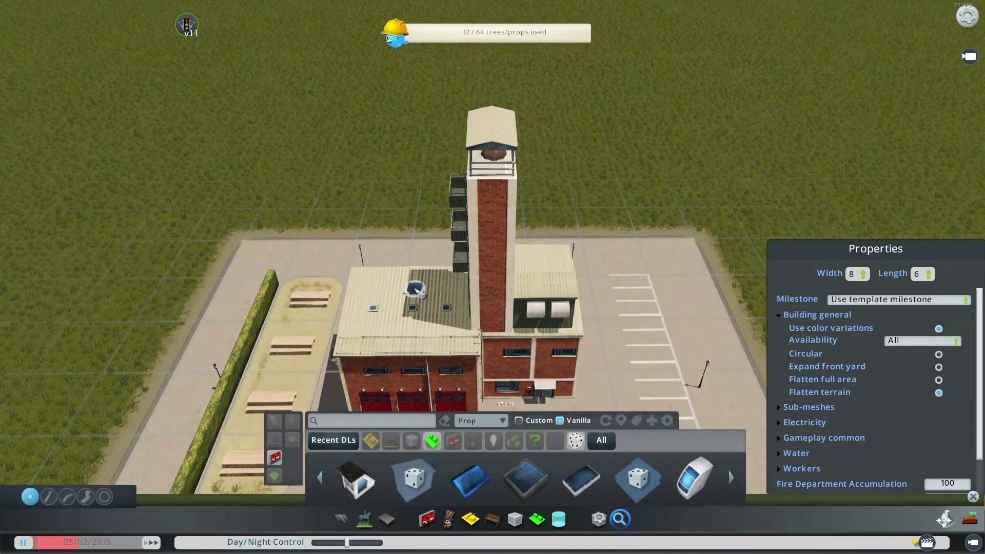
{"action": "left_click", "coordinate": [416, 286]}
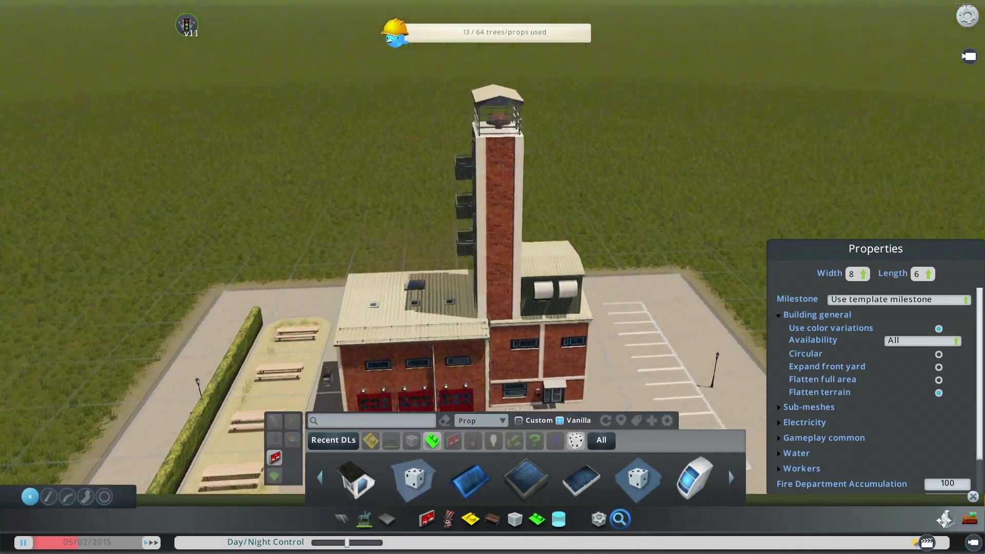
- Choose the first Park Life metal fence from the landscaping items and turn off all snapping options
{"action": "middle_click_drag", "start_coordinate": [431, 410], "coordinate": [497, 283]}
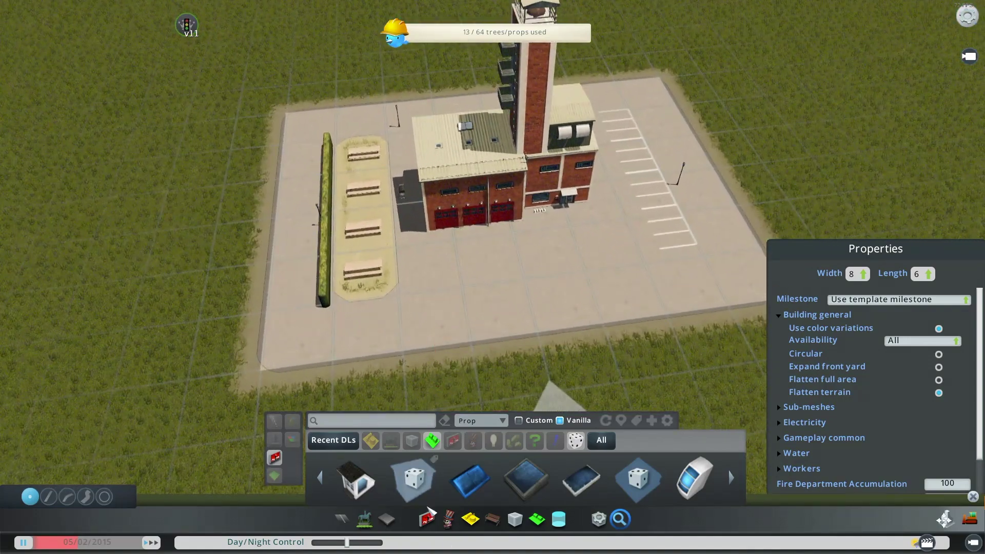
{"action": "left_click", "coordinate": [492, 519]}
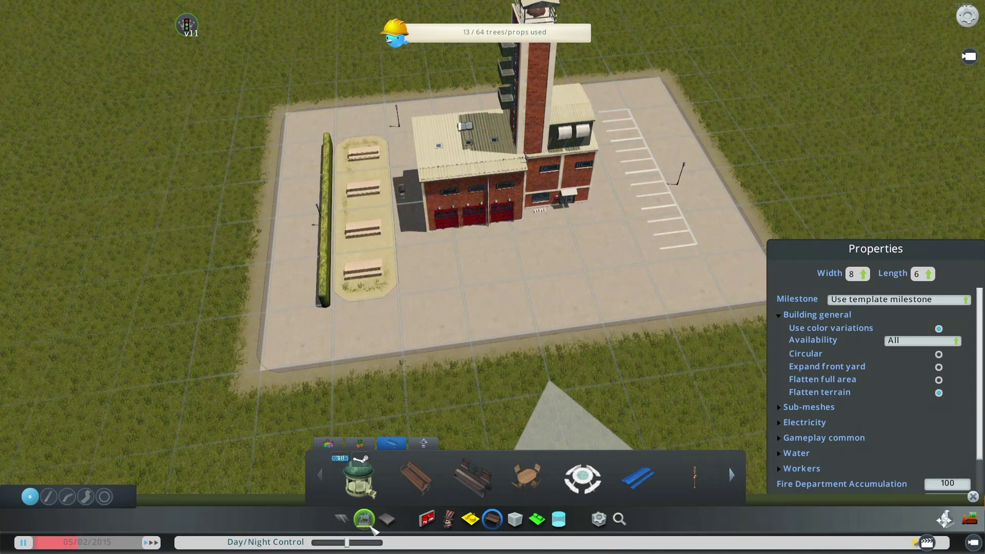
{"action": "left_click", "coordinate": [364, 519]}
{"action": "scroll", "coordinate": [304, 5], "scroll_direction": "up", "scroll_amount": 2}
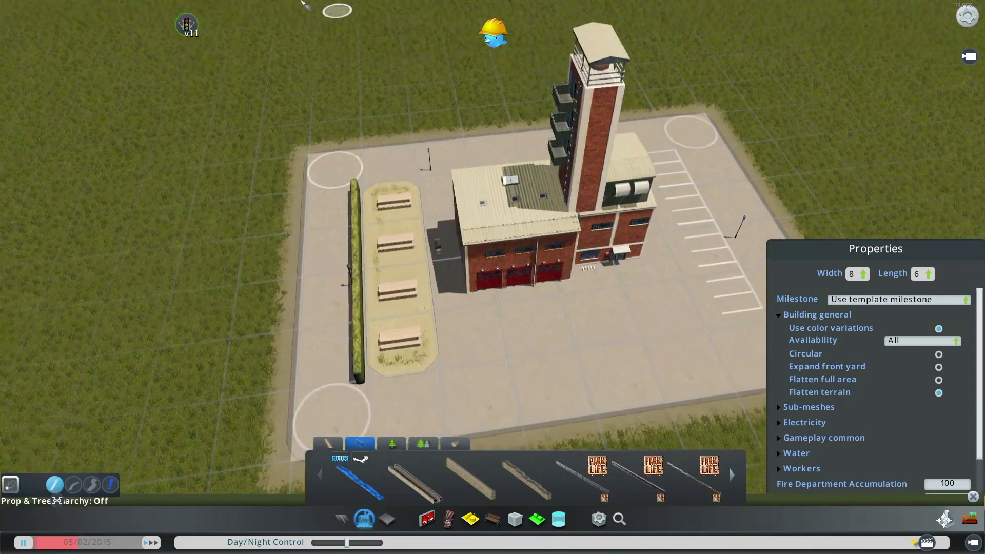
{"action": "middle_click_drag", "start_coordinate": [304, 6], "coordinate": [487, 297]}
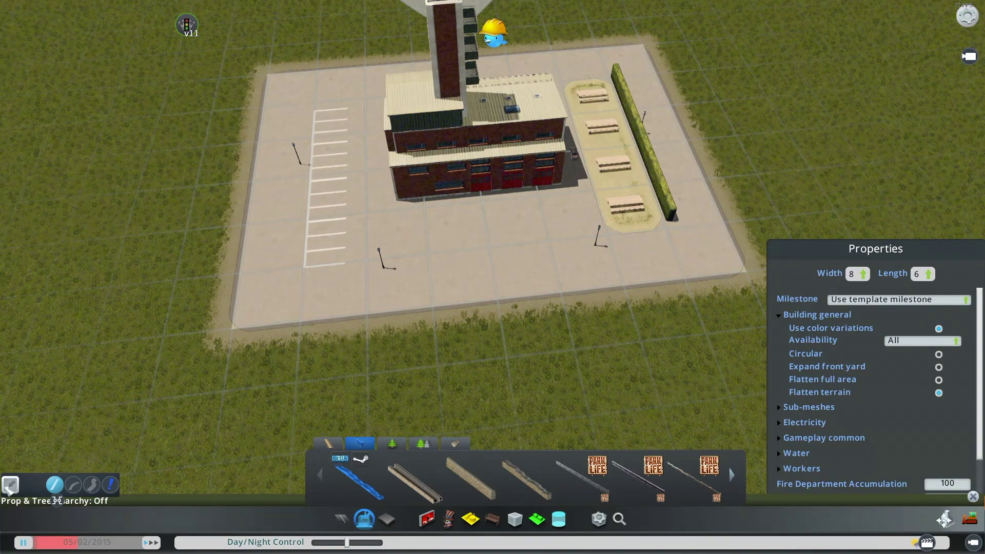
{"action": "left_click", "coordinate": [10, 485]}
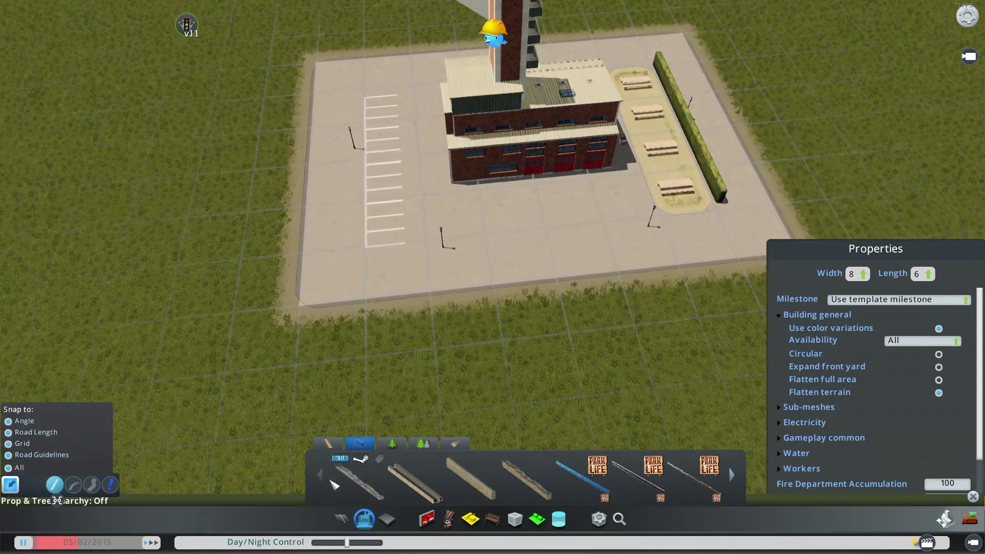
{"action": "left_click", "coordinate": [9, 468]}
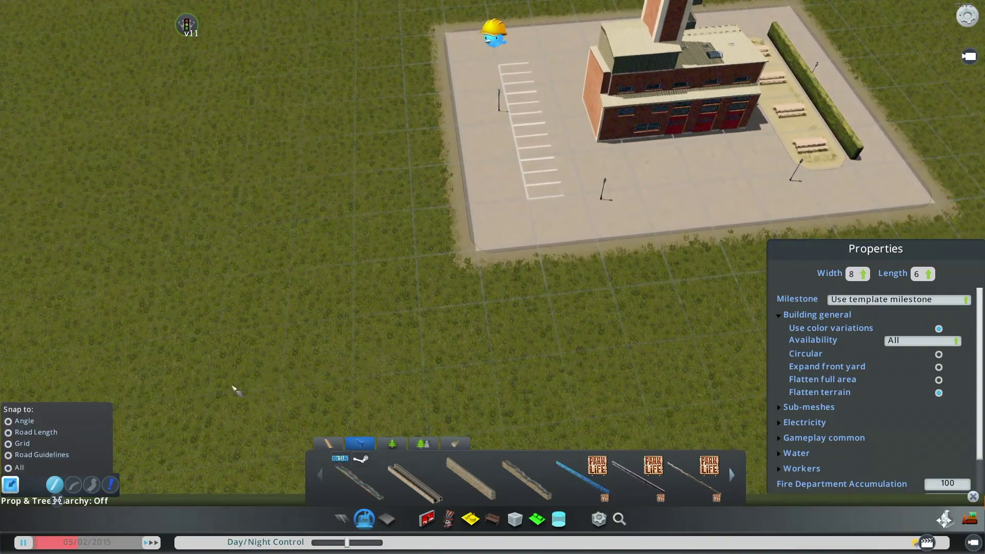
- Draw a straight fence behind the station from the rear corner of the parking bays to the near end of the hedge
{"action": "key", "text": "d"}
{"action": "key", "text": "w"}
{"action": "middle_click_drag", "start_coordinate": [552, 268], "coordinate": [544, 307]}
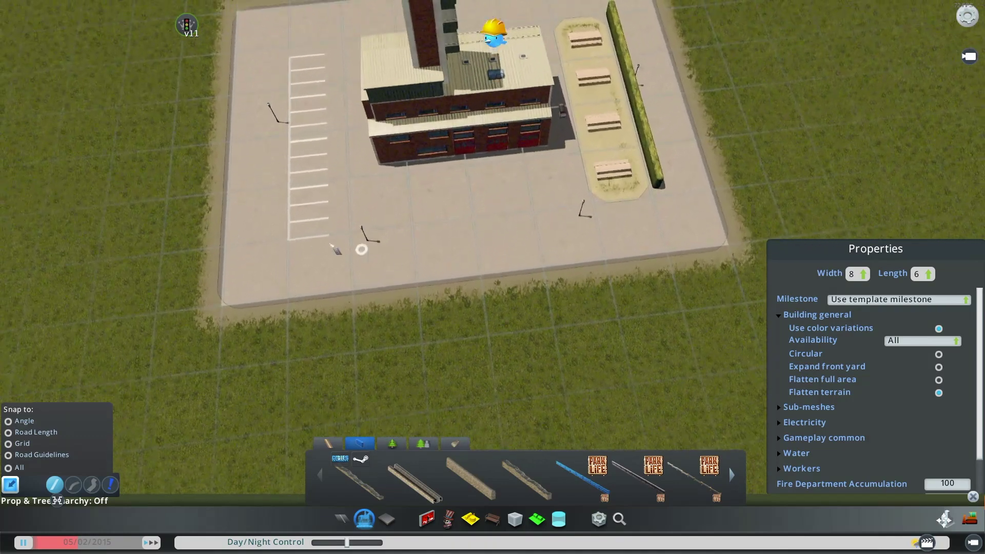
{"action": "left_click", "coordinate": [286, 240]}
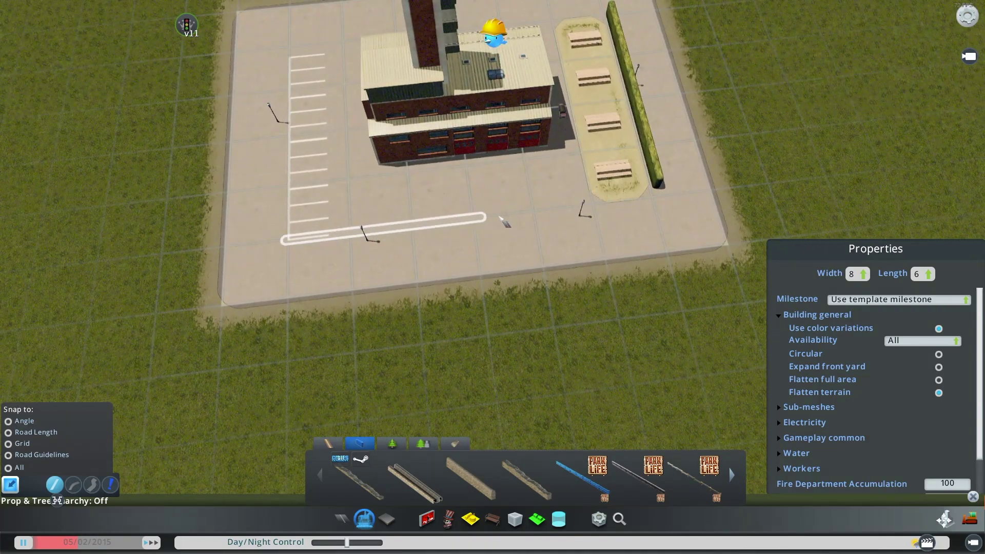
{"action": "left_click", "coordinate": [665, 199]}
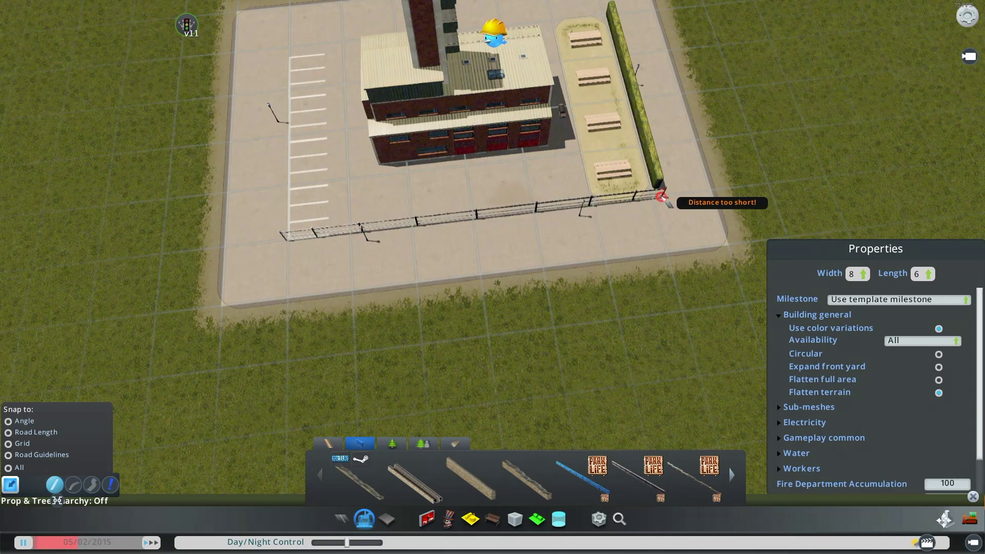
{"action": "middle_click_drag", "start_coordinate": [665, 199], "coordinate": [643, 135]}
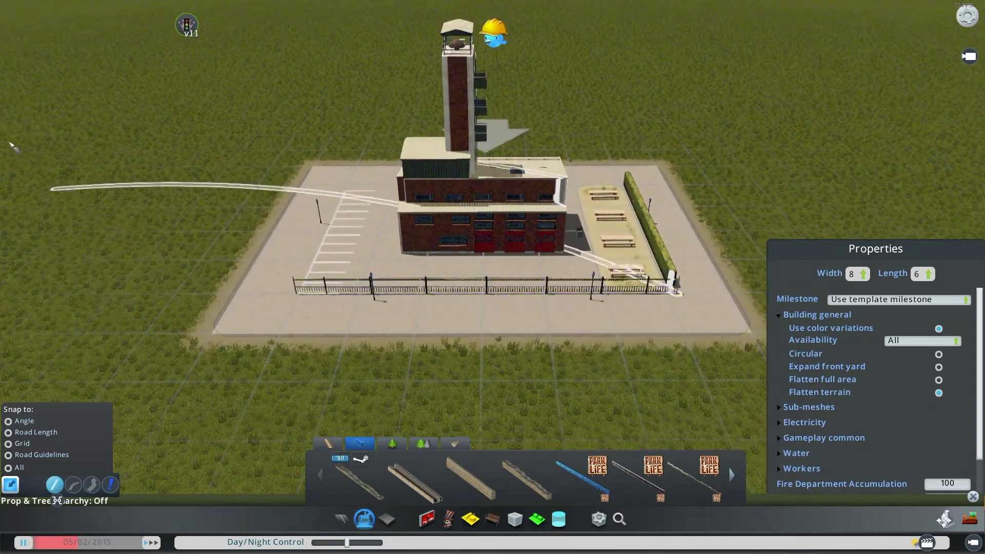
{"action": "right_click", "coordinate": [6, 123]}
- Draw a second straight fence from the rear fence's corner along the full outer side of the parking bays
{"action": "middle_click_drag", "start_coordinate": [5, 114], "coordinate": [501, 218]}
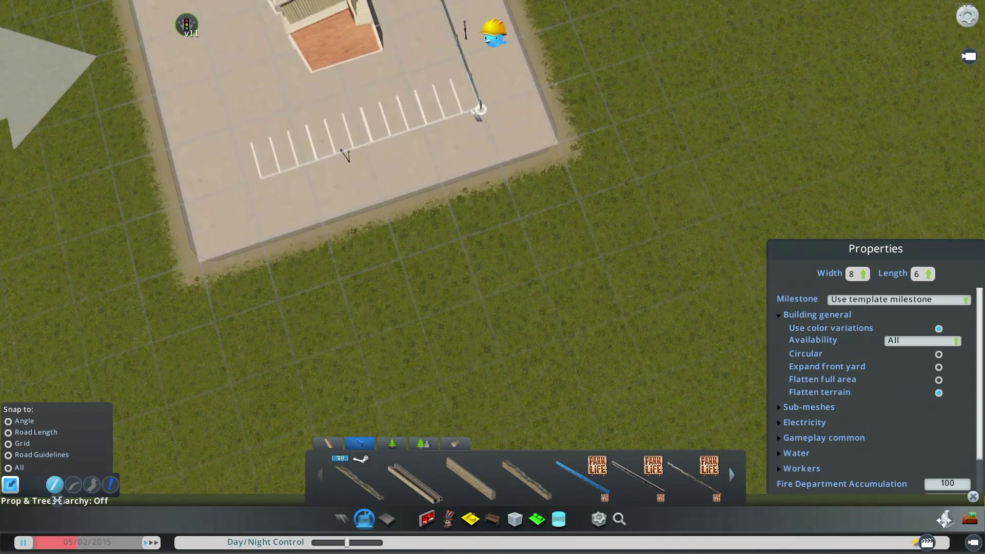
{"action": "left_click", "coordinate": [481, 108]}
{"action": "left_click", "coordinate": [256, 182]}
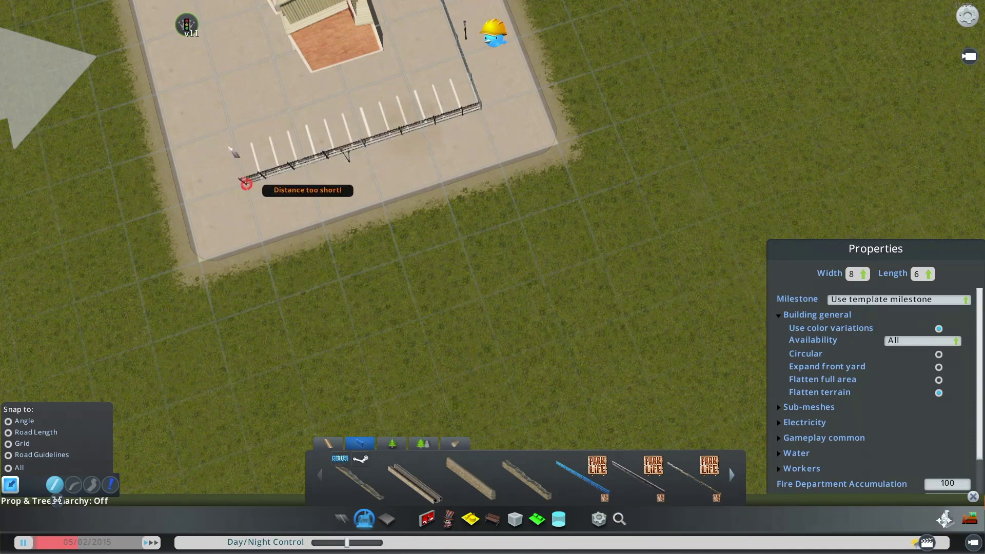
{"action": "middle_click_drag", "start_coordinate": [246, 184], "coordinate": [487, 286]}
{"action": "right_click", "coordinate": [488, 286]}
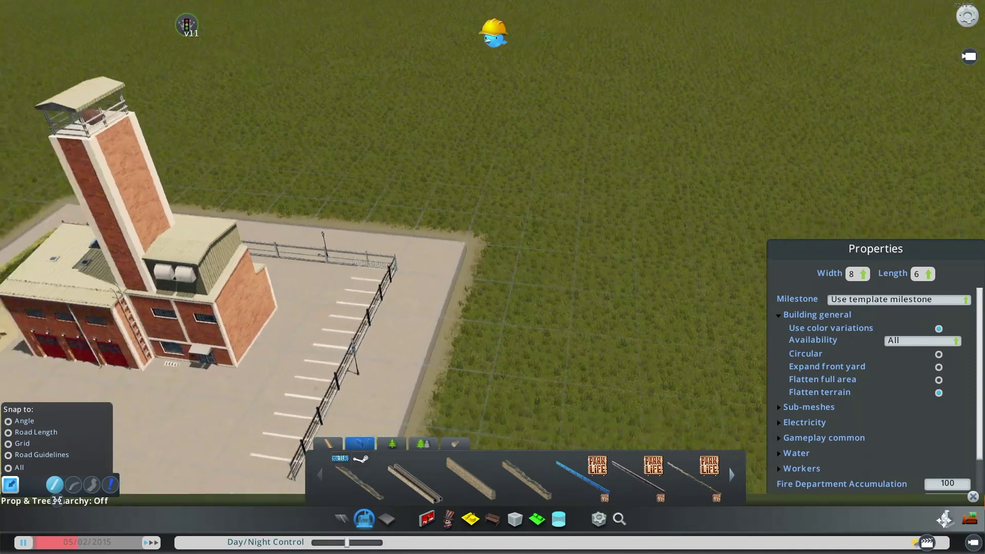
- Place four small round sand patches along the picnic strip, one under each picnic table
{"action": "middle_click_drag", "start_coordinate": [195, 547], "coordinate": [282, 518]}
{"action": "middle_click_drag", "start_coordinate": [128, 503], "coordinate": [493, 278]}
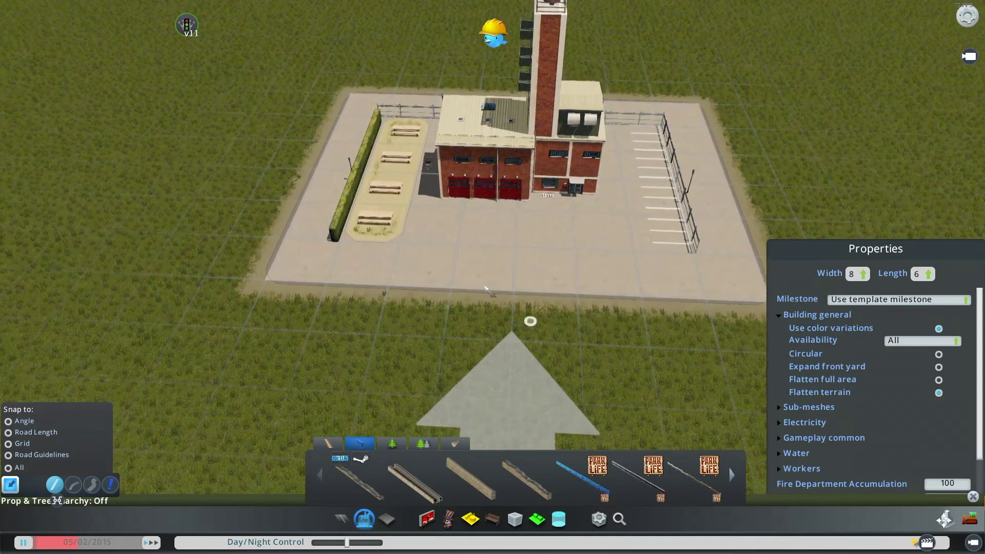
{"action": "left_click", "coordinate": [559, 519]}
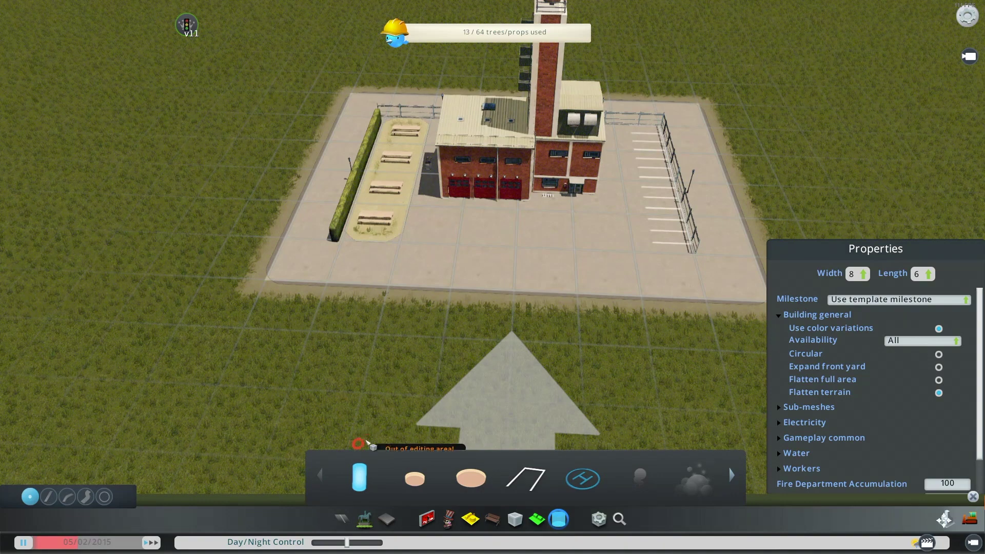
{"action": "left_click", "coordinate": [418, 478]}
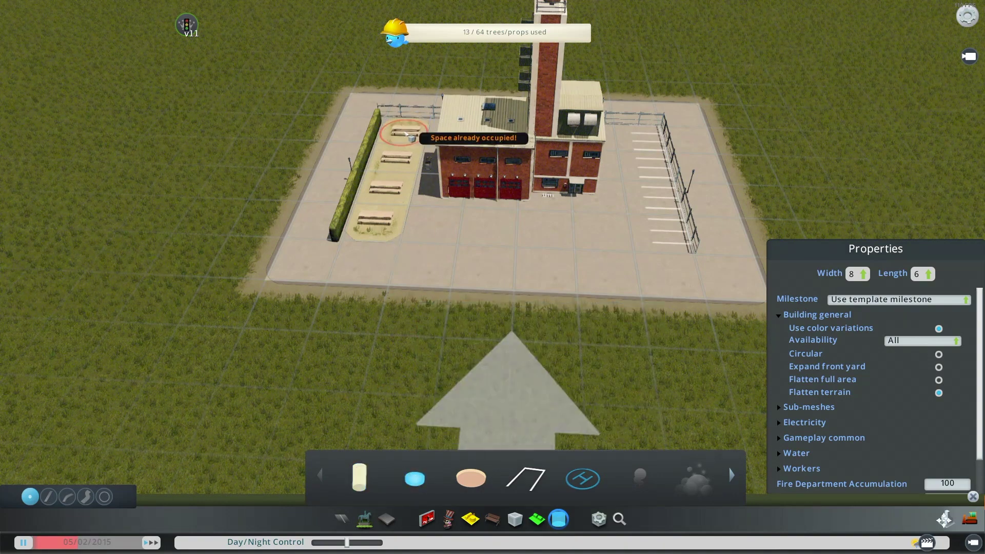
{"action": "left_click", "coordinate": [408, 136]}
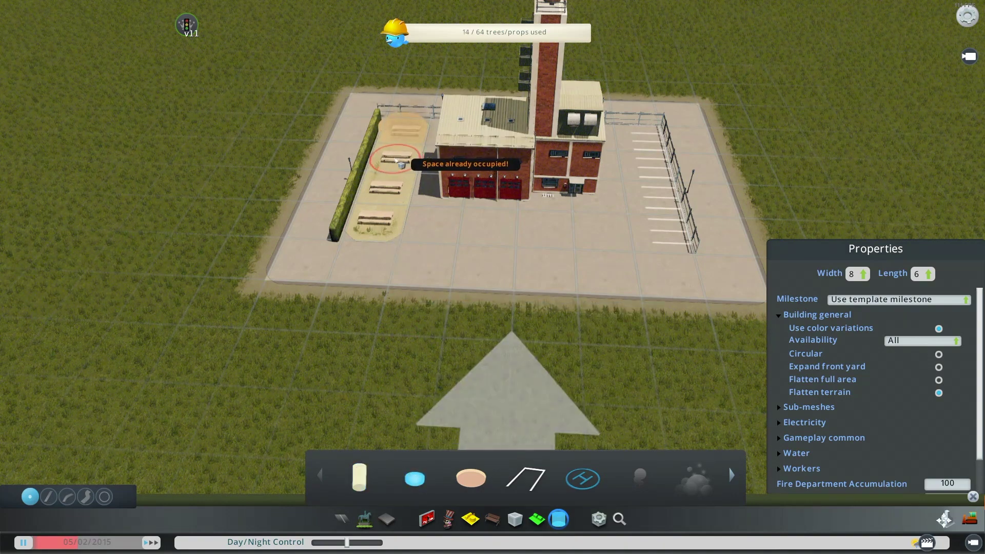
{"action": "left_click", "coordinate": [398, 162]}
{"action": "left_click", "coordinate": [384, 192]}
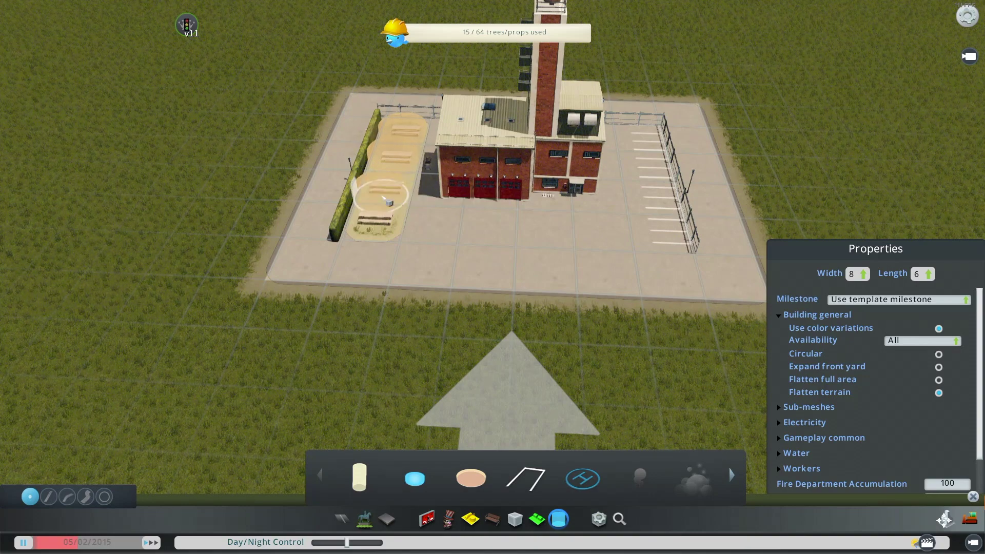
{"action": "left_click", "coordinate": [375, 219]}
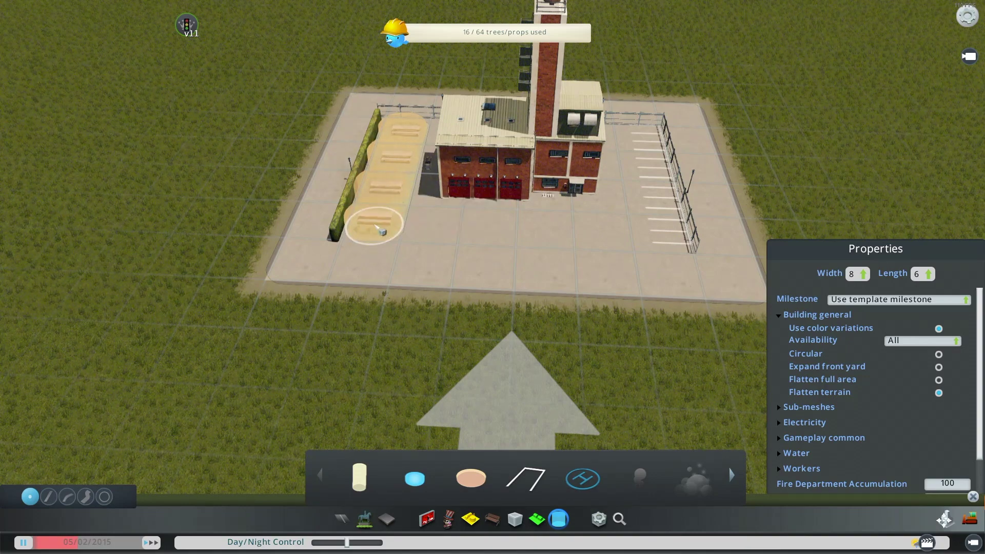
- Plant five slender leafy trees in a row along the hedge beside the picnic strip
{"action": "mouse_move", "coordinate": [492, 277]}
{"action": "middle_mouse_down"}
{"action": "mouse_move", "coordinate": [513, 215]}
{"action": "mouse_move", "coordinate": [543, 277]}
{"action": "mouse_move", "coordinate": [493, 280]}
{"action": "middle_mouse_up"}
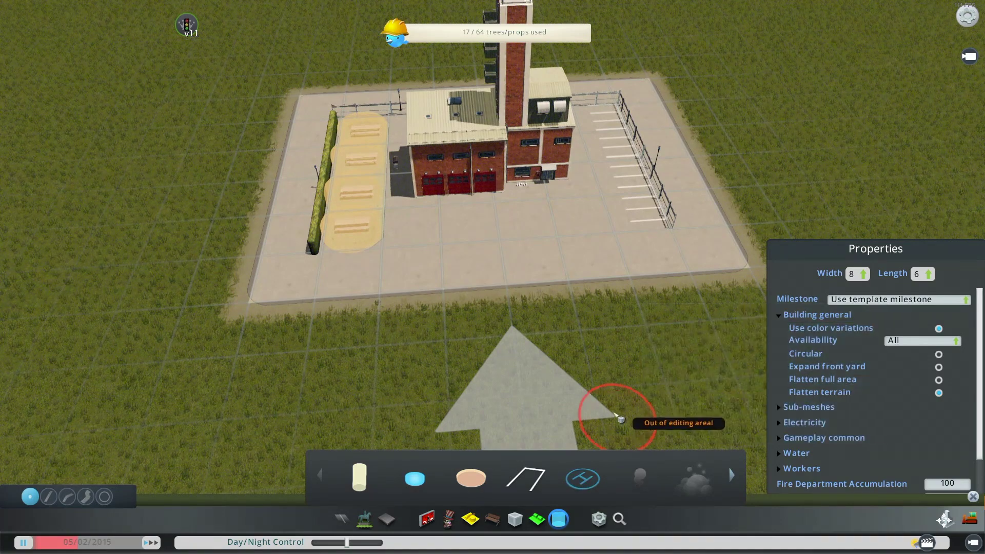
{"action": "middle_click_drag", "start_coordinate": [591, 393], "coordinate": [489, 282]}
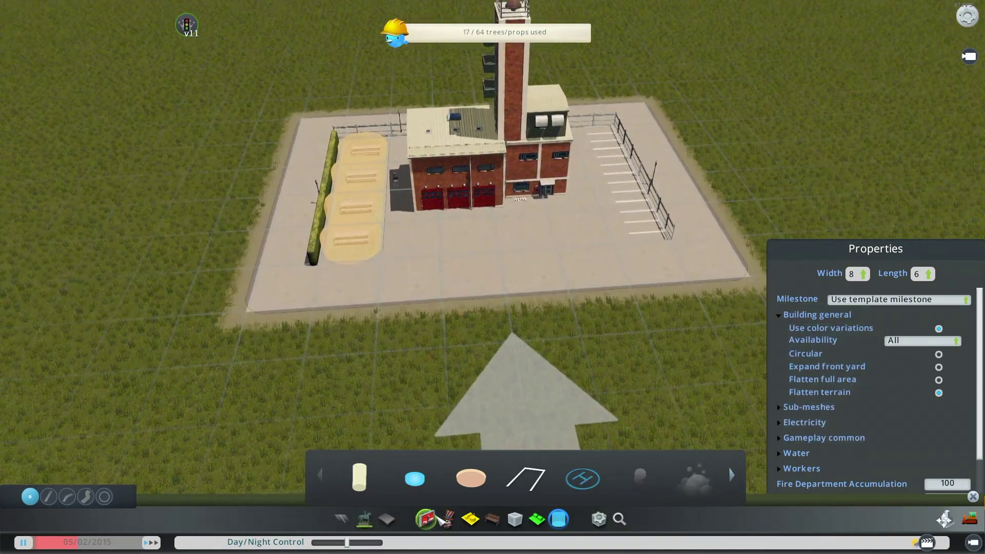
{"action": "left_click", "coordinate": [364, 519]}
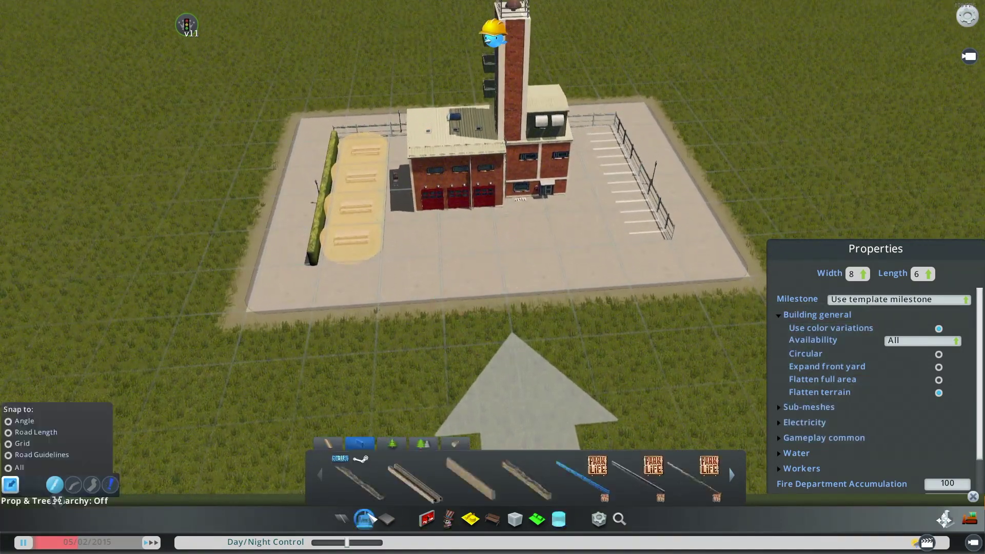
{"action": "left_click", "coordinate": [423, 442]}
{"action": "left_click", "coordinate": [570, 482]}
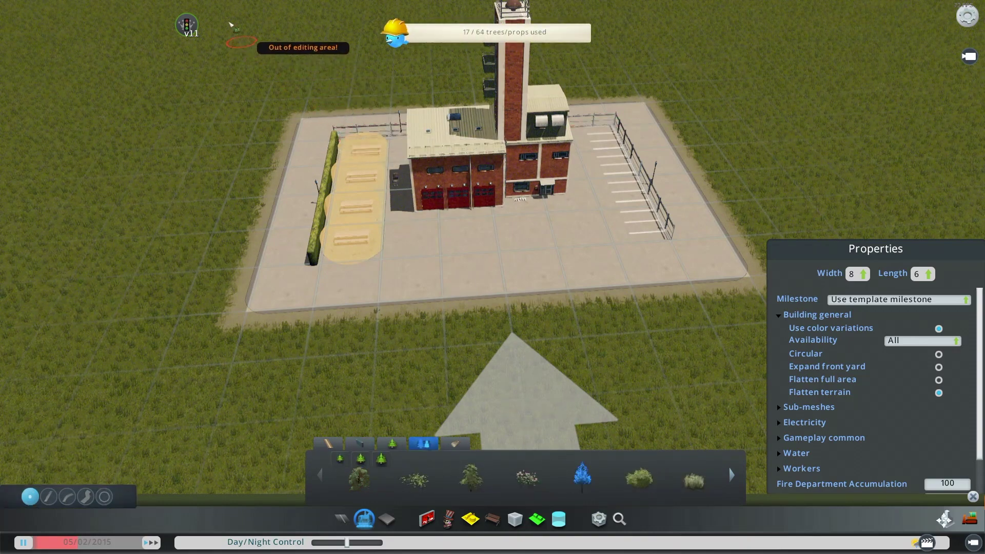
{"action": "key", "text": "a"}
{"action": "key", "text": "w"}
{"action": "middle_click_drag", "start_coordinate": [171, 41], "coordinate": [441, 169]}
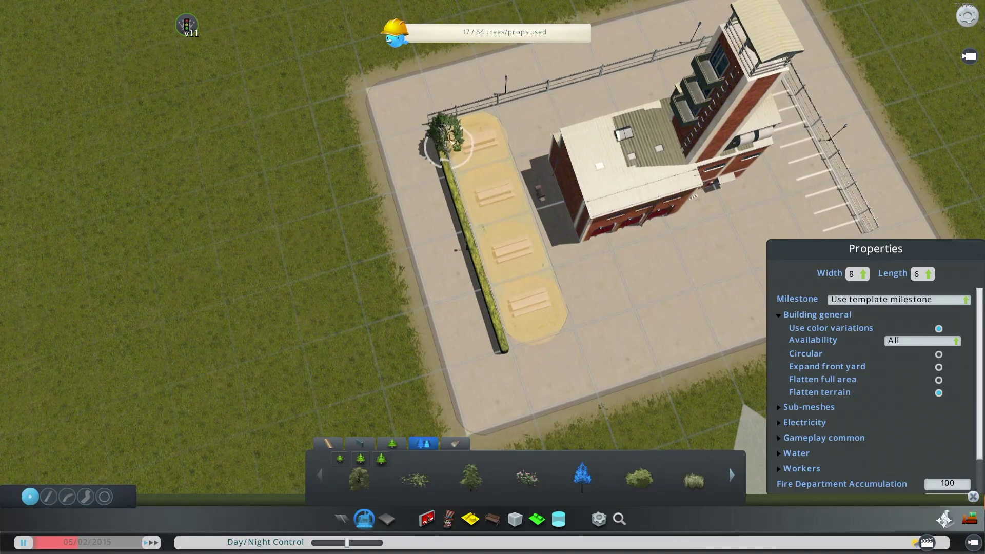
{"action": "left_click", "coordinate": [446, 120]}
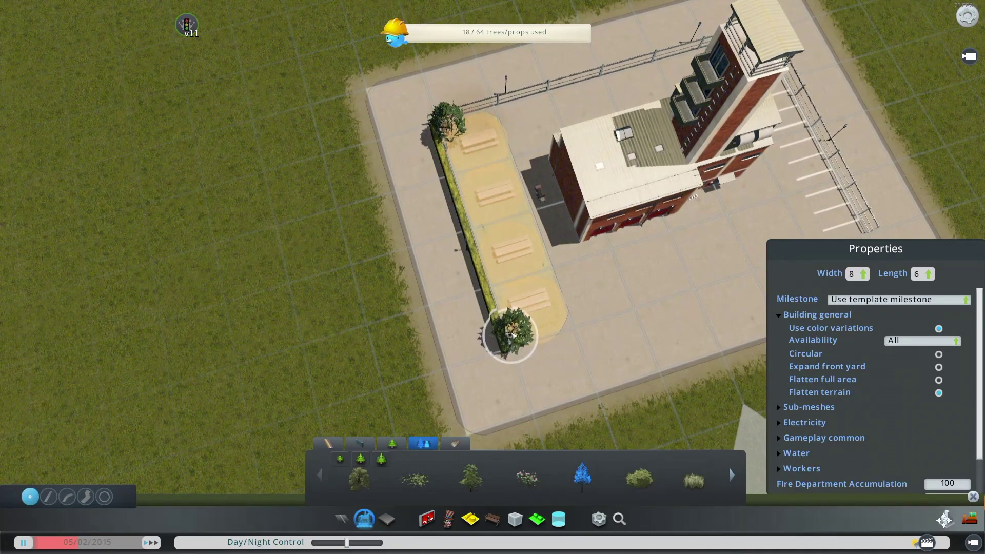
{"action": "left_click", "coordinate": [513, 327]}
{"action": "left_click", "coordinate": [490, 279]}
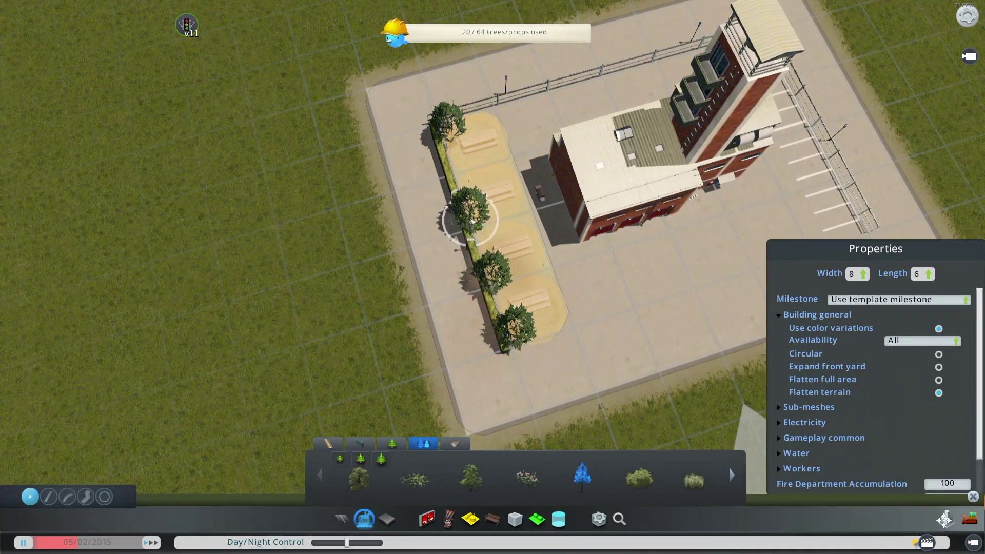
{"action": "left_click", "coordinate": [470, 213]}
{"action": "left_click", "coordinate": [458, 180]}
{"action": "middle_click_drag", "start_coordinate": [557, 172], "coordinate": [518, 133]}
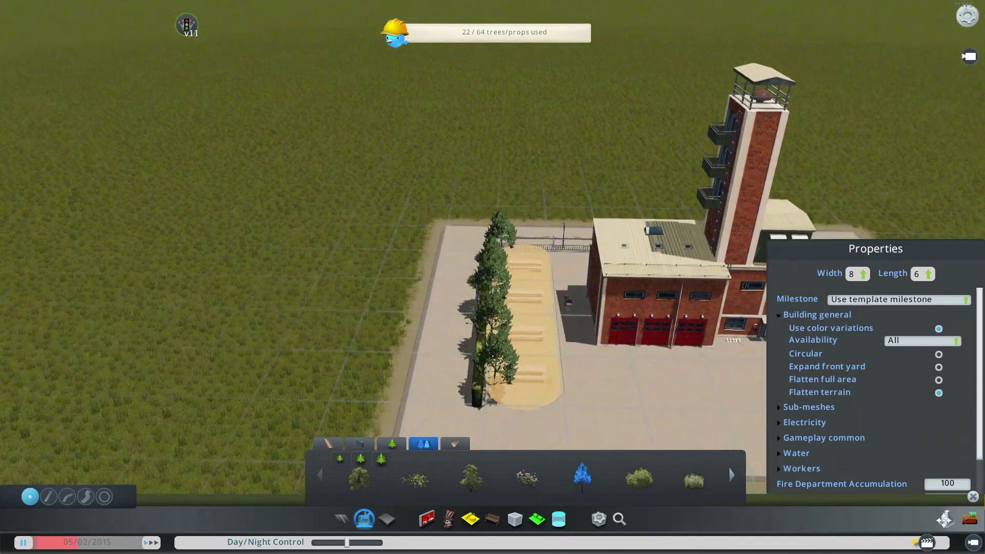
- Take the preview snapshot, thumbnail and tooltip images with the whole fire station lot framed in view
{"action": "scroll", "coordinate": [714, 503], "scroll_direction": "down", "scroll_amount": 2}
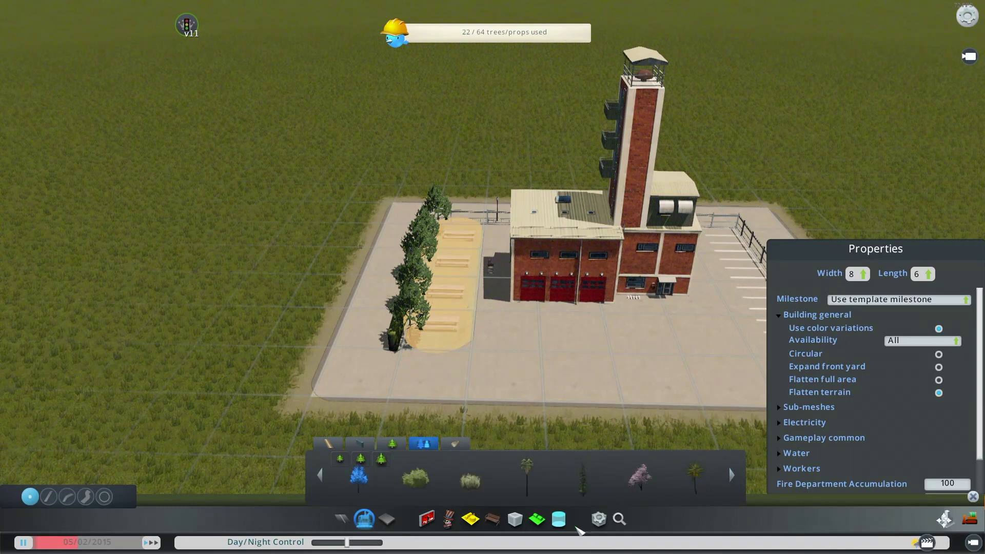
{"action": "left_click", "coordinate": [600, 521]}
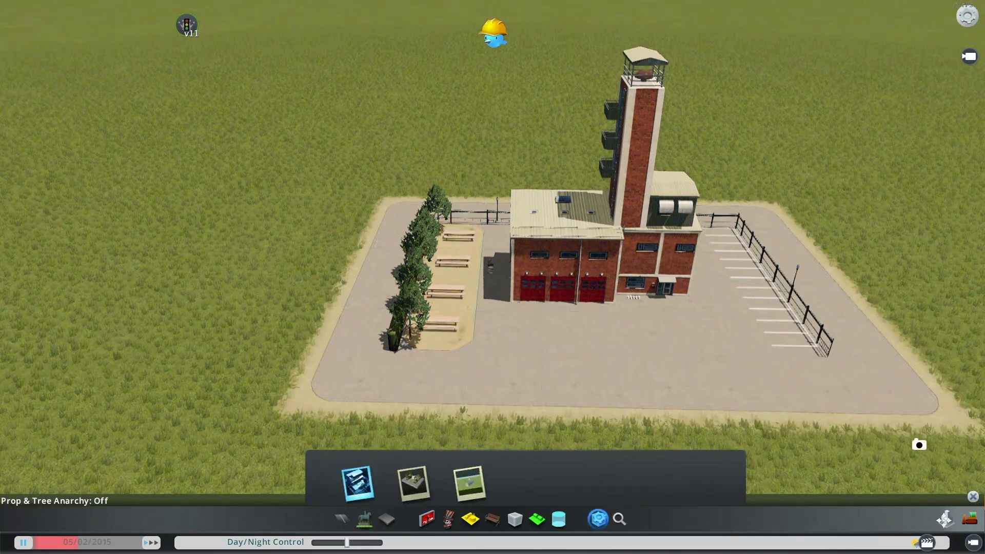
{"action": "scroll", "coordinate": [918, 444], "scroll_direction": "down", "scroll_amount": 5}
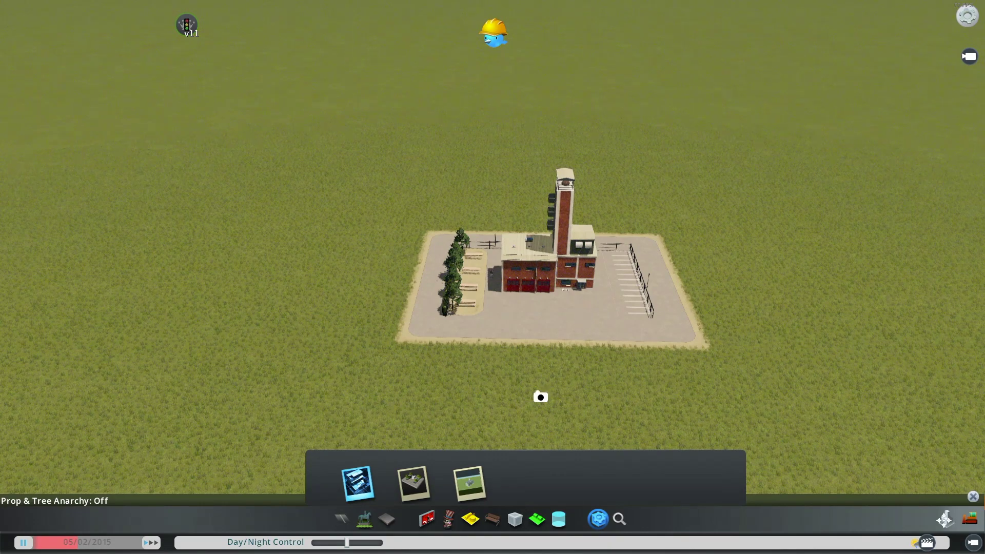
{"action": "left_click", "coordinate": [405, 493]}
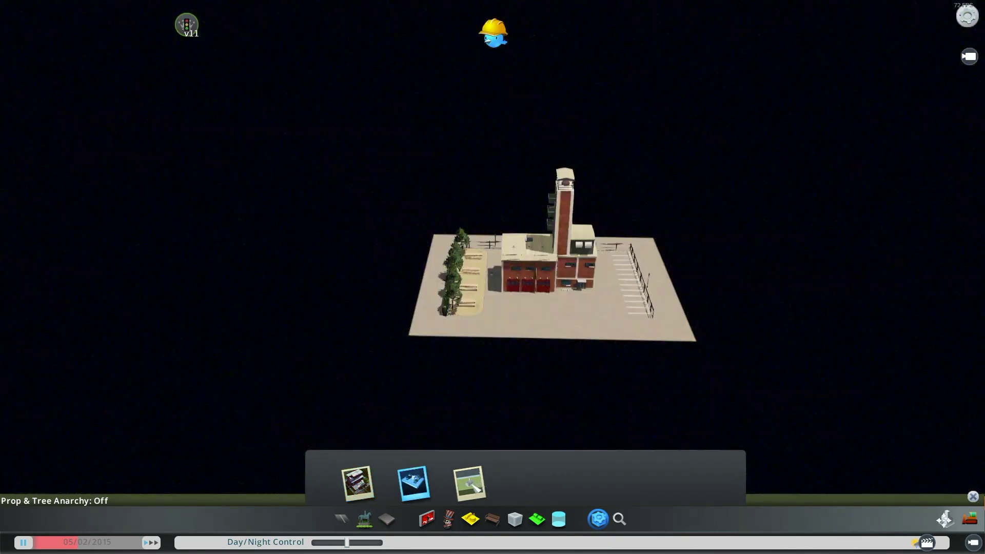
{"action": "left_click", "coordinate": [469, 483]}
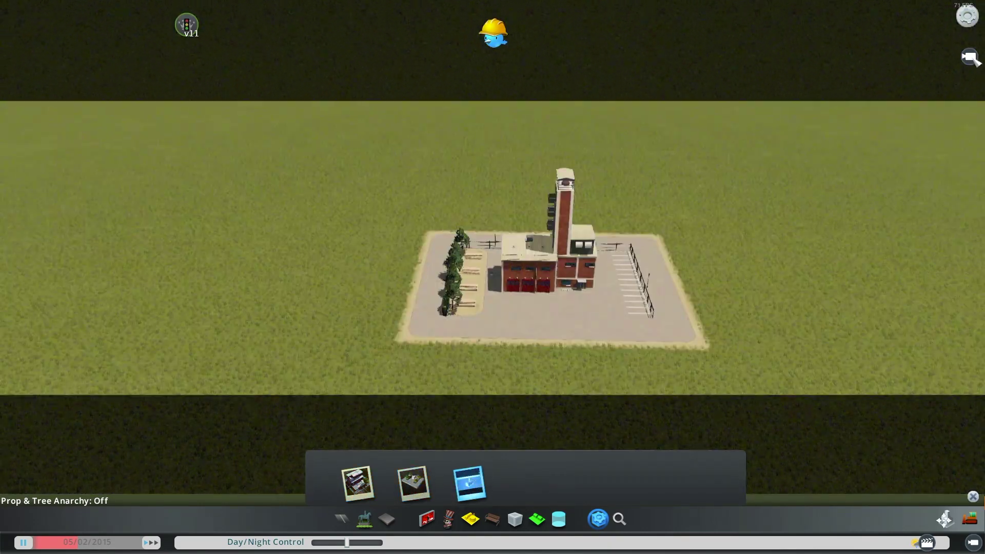
- Start saving the asset and enter "My fire" as both its asset name and file name
{"action": "key", "text": "Escape"}
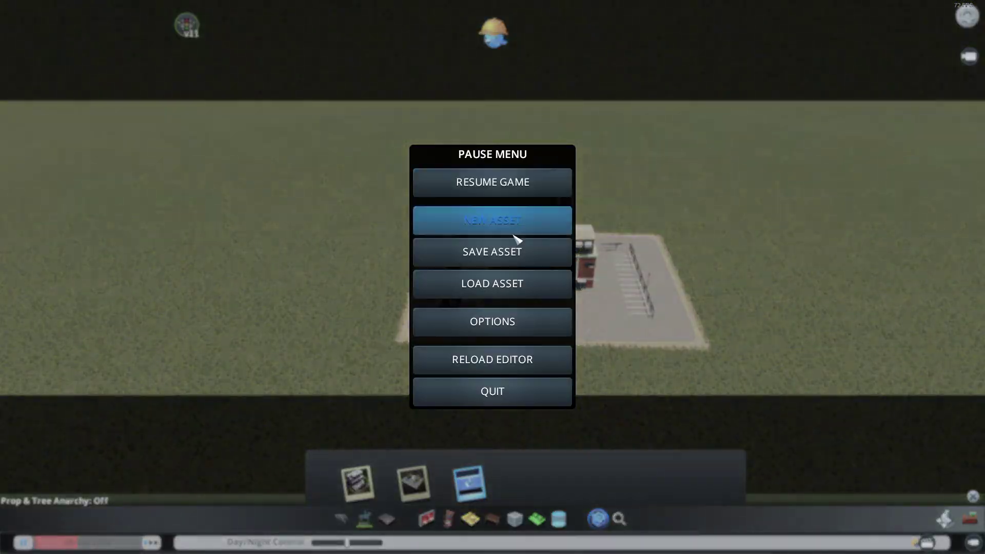
{"action": "left_click", "coordinate": [490, 252]}
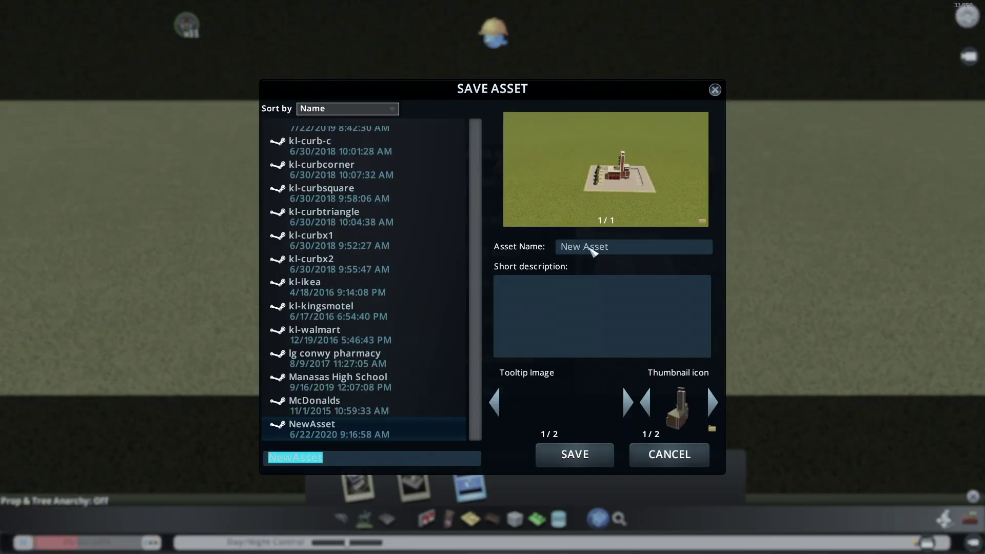
{"action": "left_click_drag", "start_coordinate": [609, 248], "coordinate": [590, 254]}
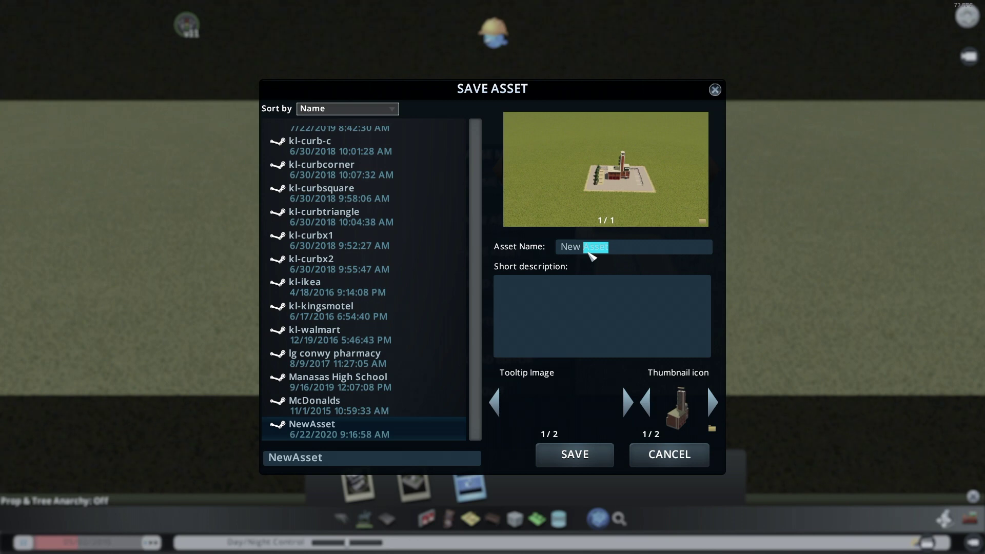
{"action": "type", "text": "fire"}
{"action": "key", "text": "Tab"}
{"action": "type", "text": "my"}
{"action": "left_click_drag", "start_coordinate": [584, 246], "coordinate": [545, 255]}
{"action": "type", "text": "My"}
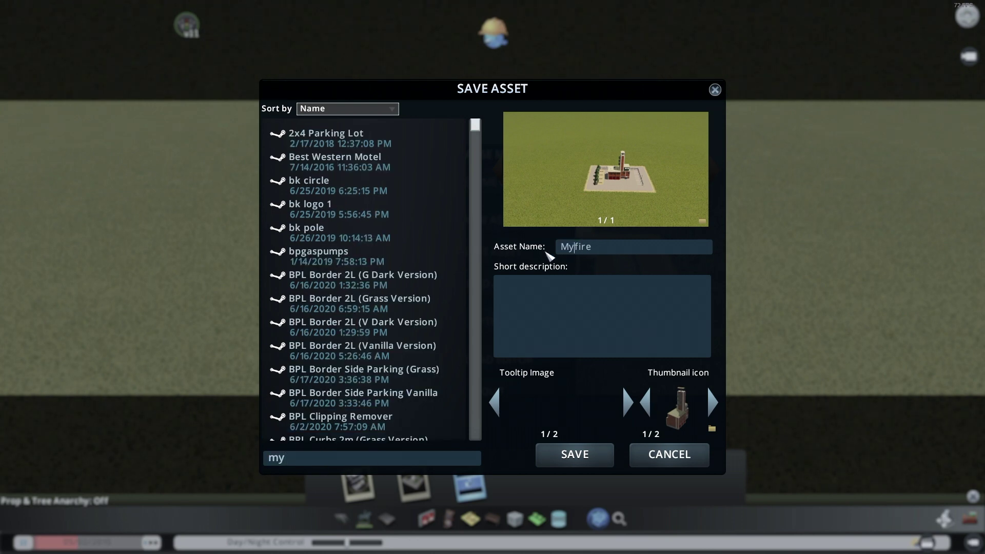
{"action": "key", "text": "Tab"}
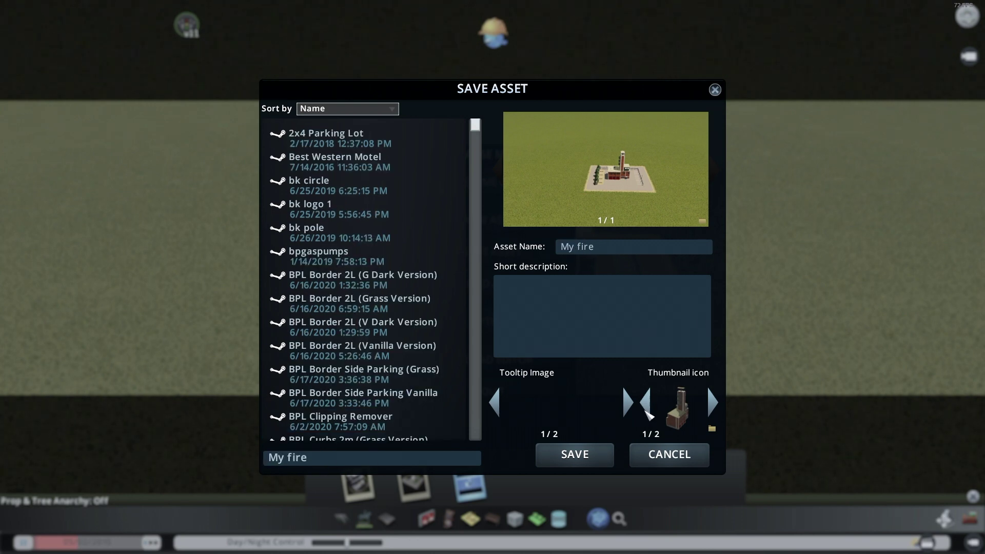
- Select the second tooltip image and the second thumbnail icon, and save the asset
{"action": "left_click", "coordinate": [627, 402]}
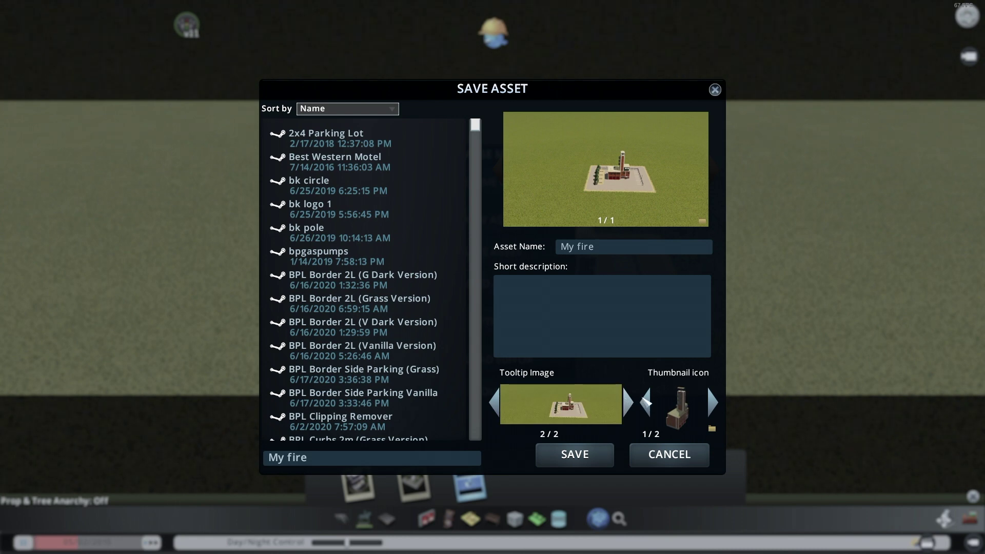
{"action": "left_click", "coordinate": [645, 403]}
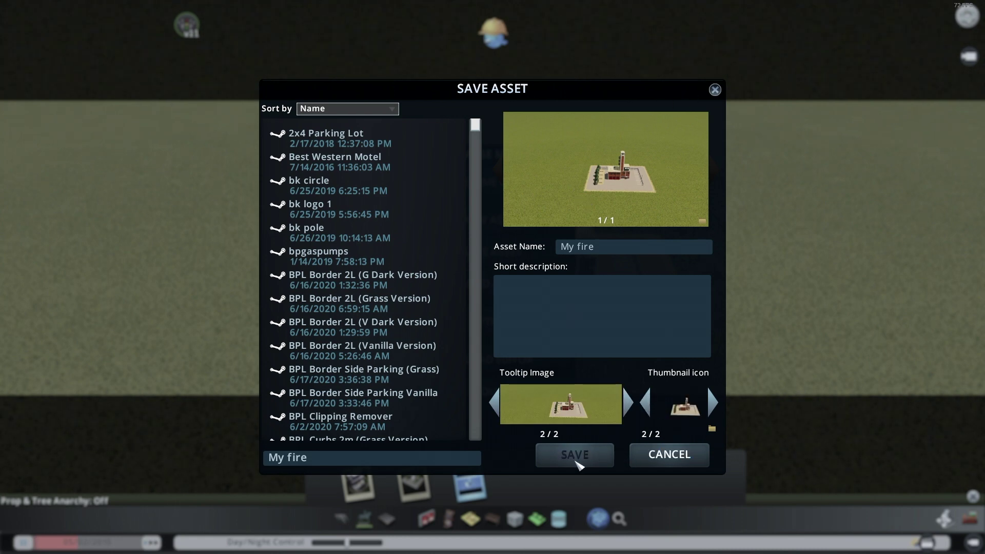
{"action": "left_click", "coordinate": [577, 463]}
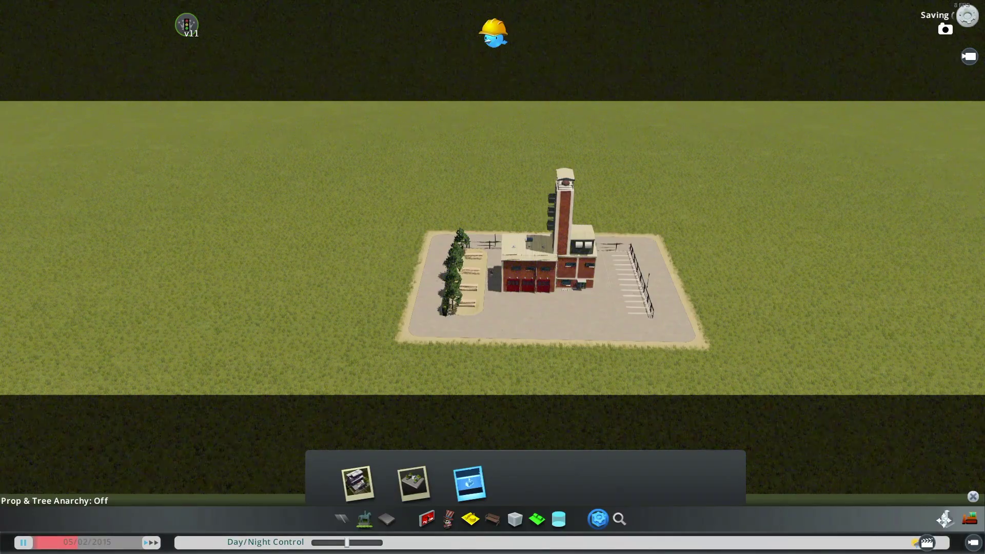
- Quit the asset editor and load the Lochland city
{"action": "key", "text": "Escape"}
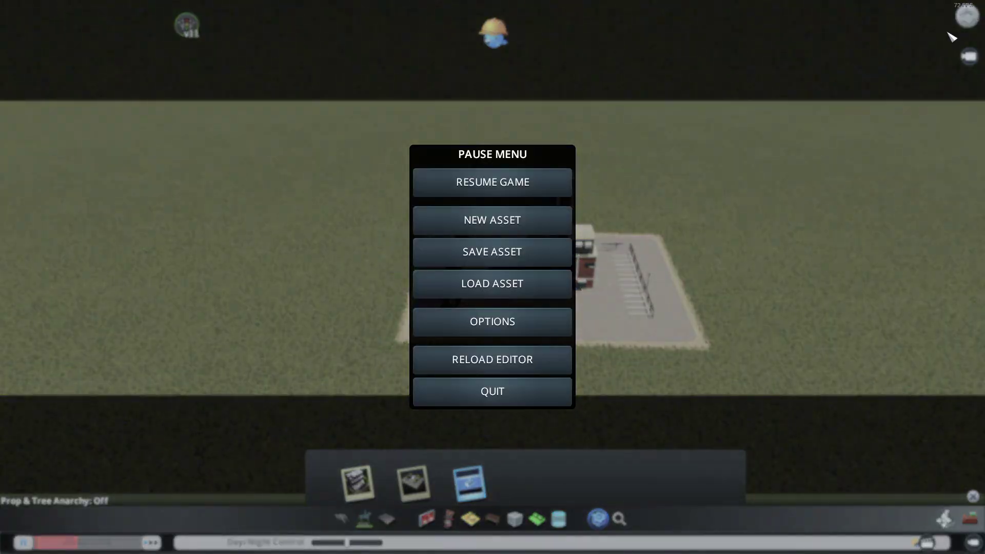
{"action": "left_click", "coordinate": [556, 397]}
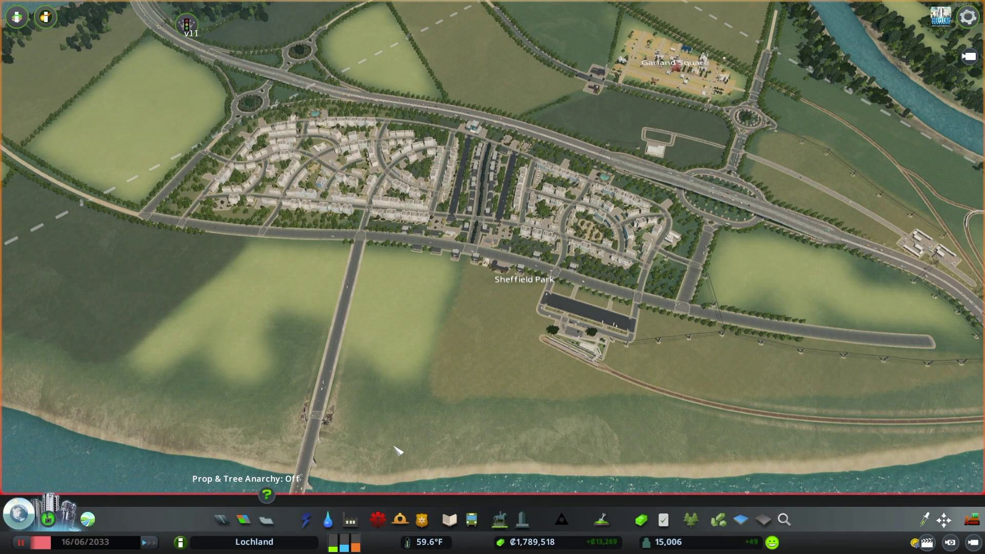
{"action": "scroll", "coordinate": [410, 423], "scroll_direction": "up", "scroll_amount": 10}
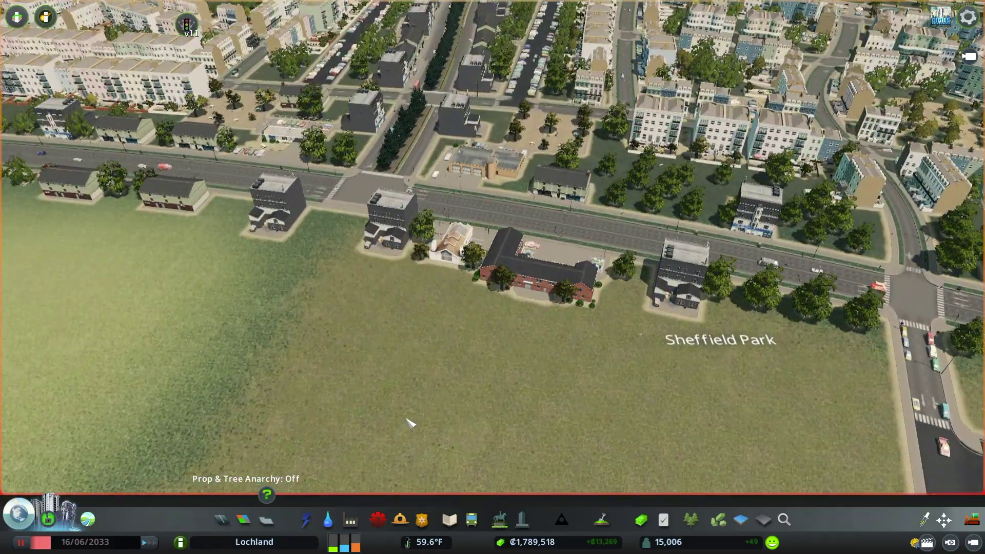
{"action": "scroll", "coordinate": [410, 423], "scroll_direction": "up", "scroll_amount": 2}
{"action": "mouse_move", "coordinate": [1, 304]}
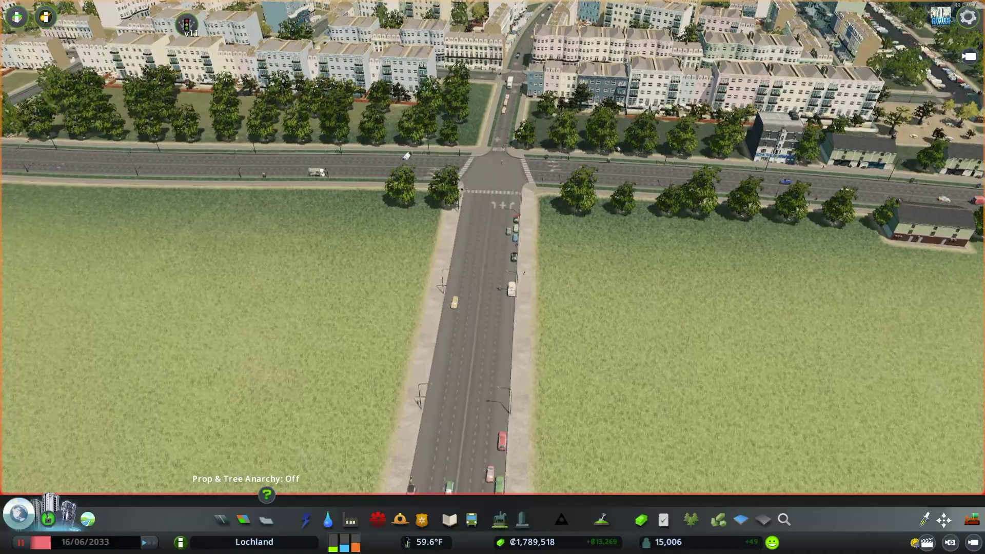
- Bulldoze the trees lining the main road around its junction with the bridge road
{"action": "middle_click_drag", "start_coordinate": [406, 154], "coordinate": [708, 313]}
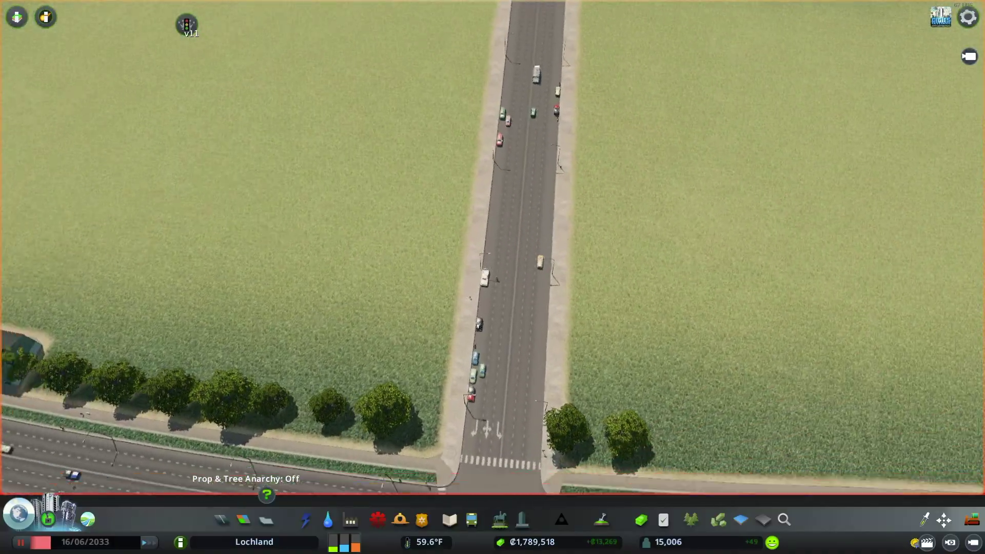
{"action": "key", "text": "s"}
{"action": "key", "text": "a"}
{"action": "middle_click_drag", "start_coordinate": [295, 365], "coordinate": [392, 303]}
{"action": "left_click", "coordinate": [971, 520]}
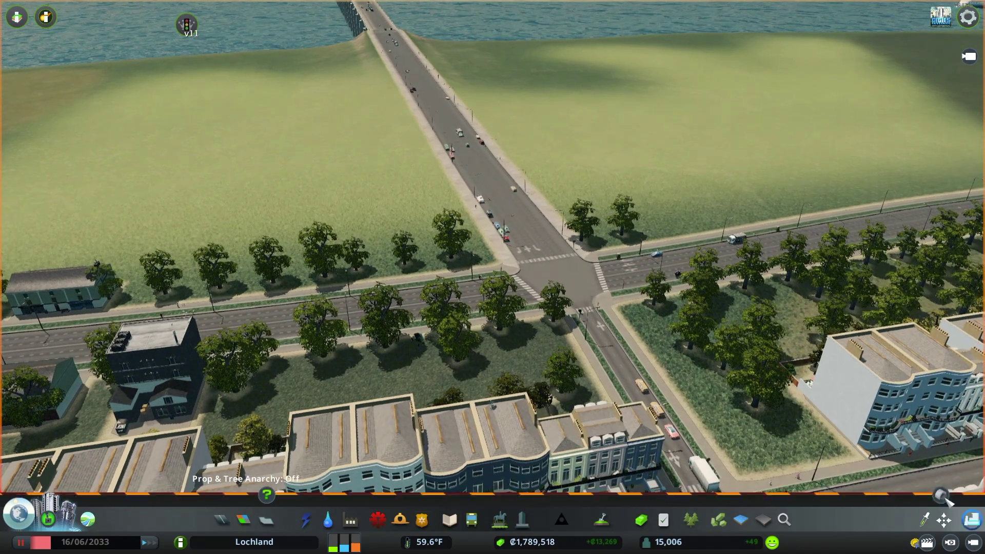
{"action": "left_click_drag", "start_coordinate": [451, 259], "coordinate": [132, 298]}
{"action": "left_click_drag", "start_coordinate": [291, 306], "coordinate": [510, 288]}
{"action": "left_click_drag", "start_coordinate": [580, 223], "coordinate": [623, 218]}
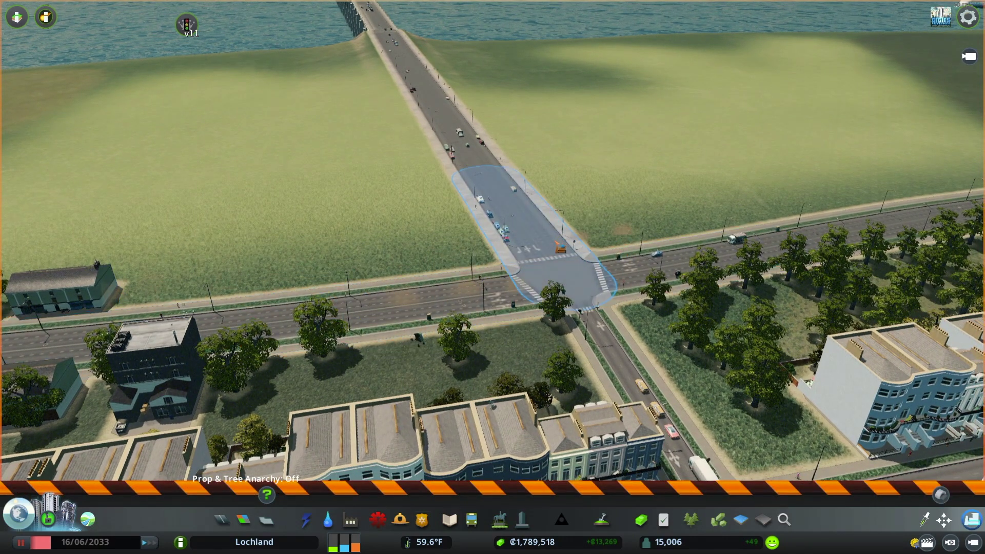
- Build a default Fire House on the open-field side of the main road, between the two junctions
{"action": "middle_click_drag", "start_coordinate": [538, 277], "coordinate": [505, 294]}
{"action": "key", "text": "d"}
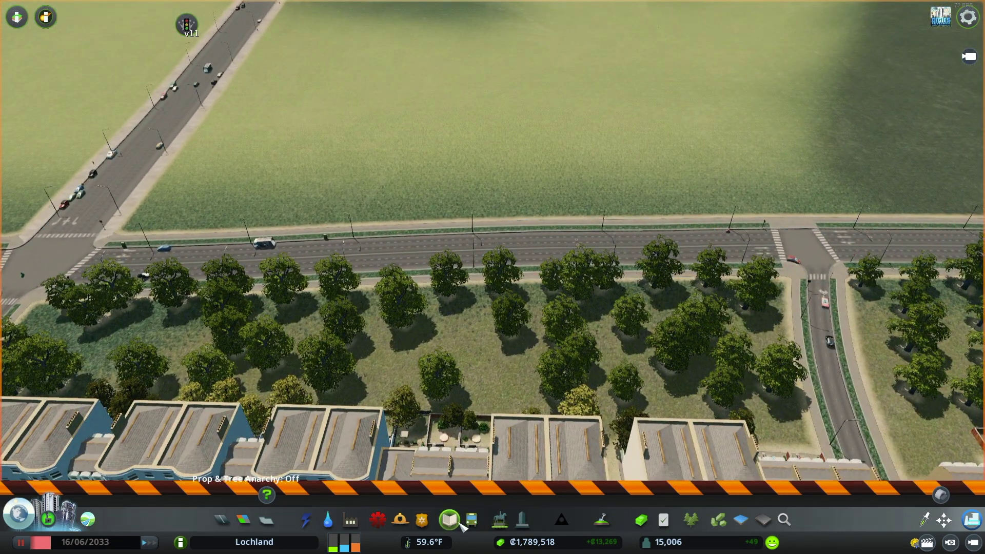
{"action": "left_click", "coordinate": [399, 529]}
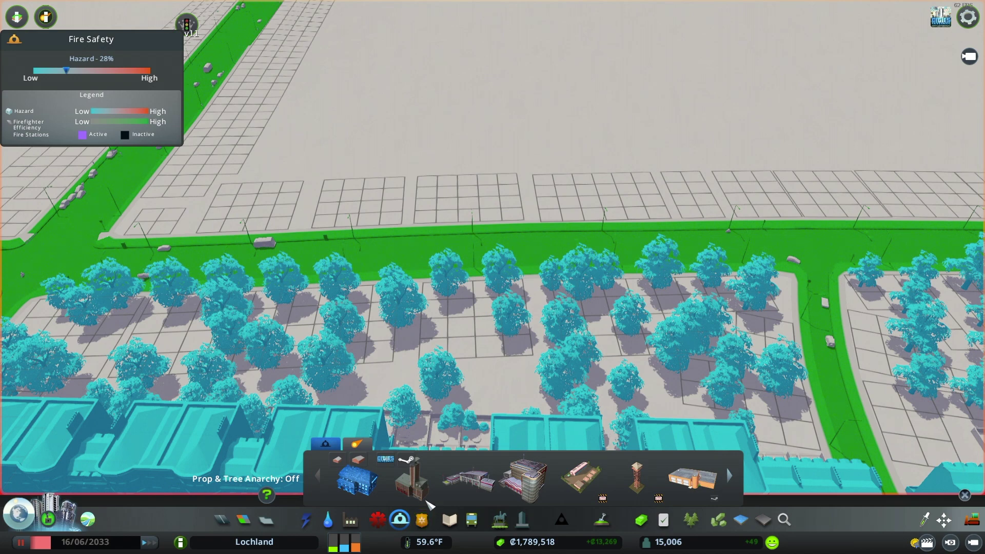
{"action": "left_click", "coordinate": [411, 479]}
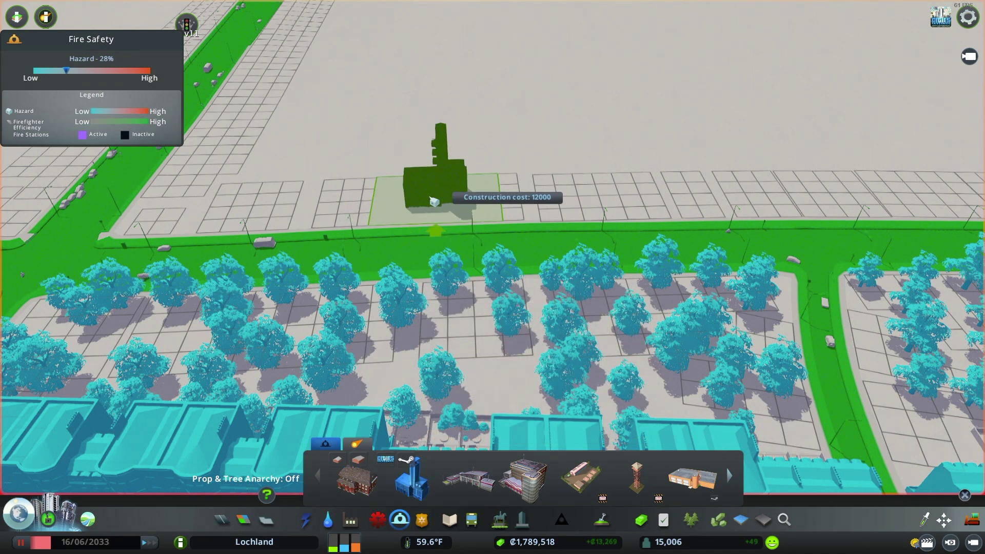
{"action": "left_click", "coordinate": [436, 202]}
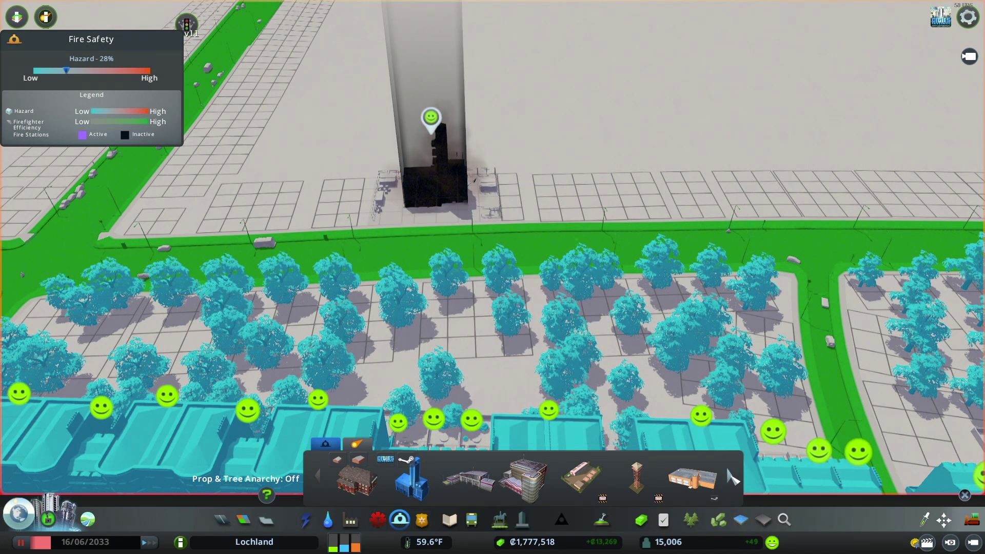
- Build the custom My fire station on the open-field side of the main road, beside the default Fire House near the junction
{"action": "left_click", "coordinate": [730, 476]}
{"action": "left_click", "coordinate": [730, 476]}
{"action": "left_click", "coordinate": [730, 475]}
{"action": "left_click", "coordinate": [730, 476]}
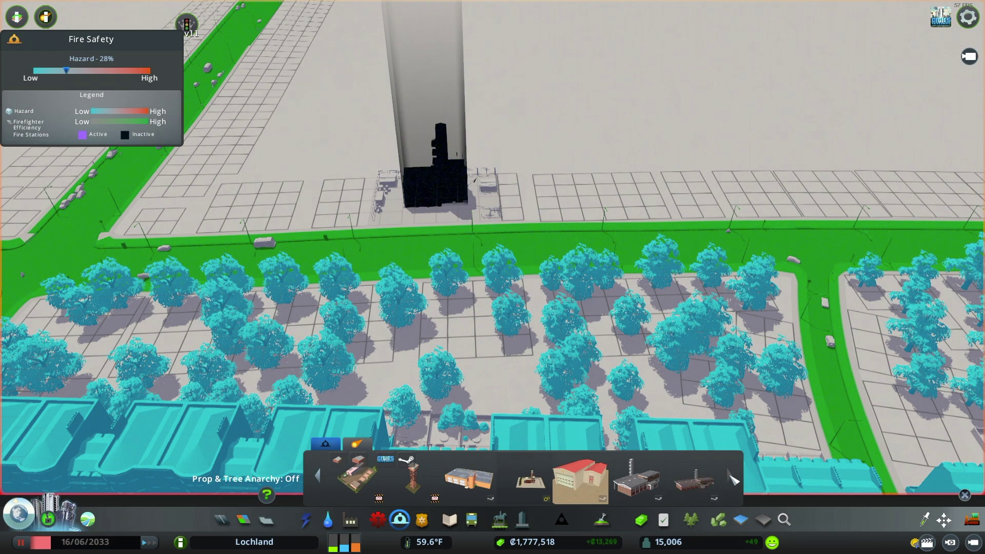
{"action": "mouse_move", "coordinate": [527, 487]}
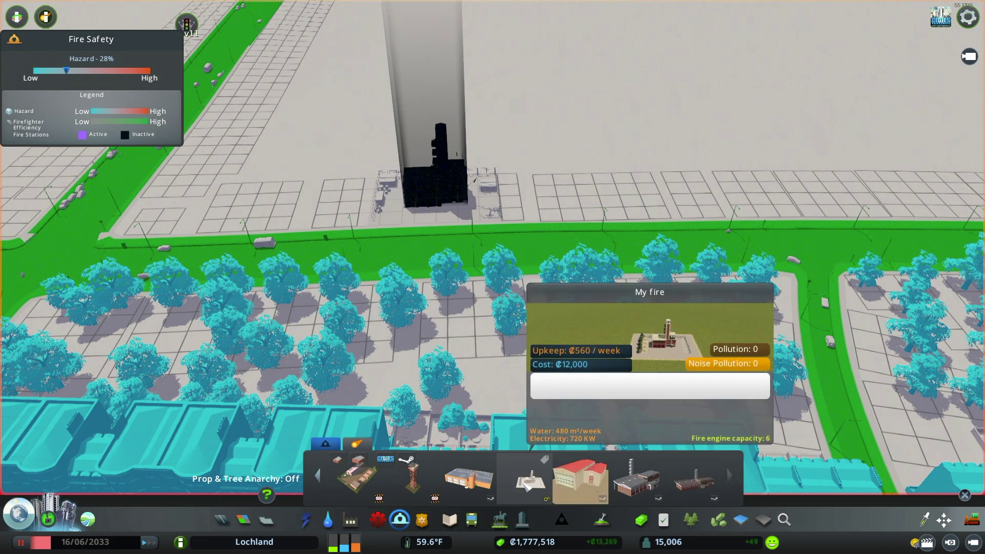
{"action": "left_click", "coordinate": [530, 485]}
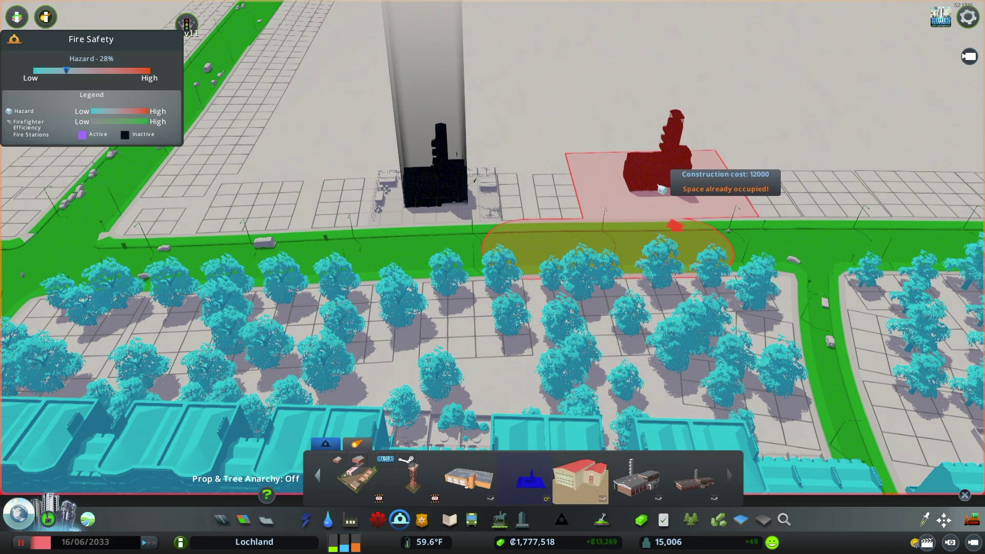
{"action": "left_click", "coordinate": [696, 187]}
{"action": "key", "text": "d"}
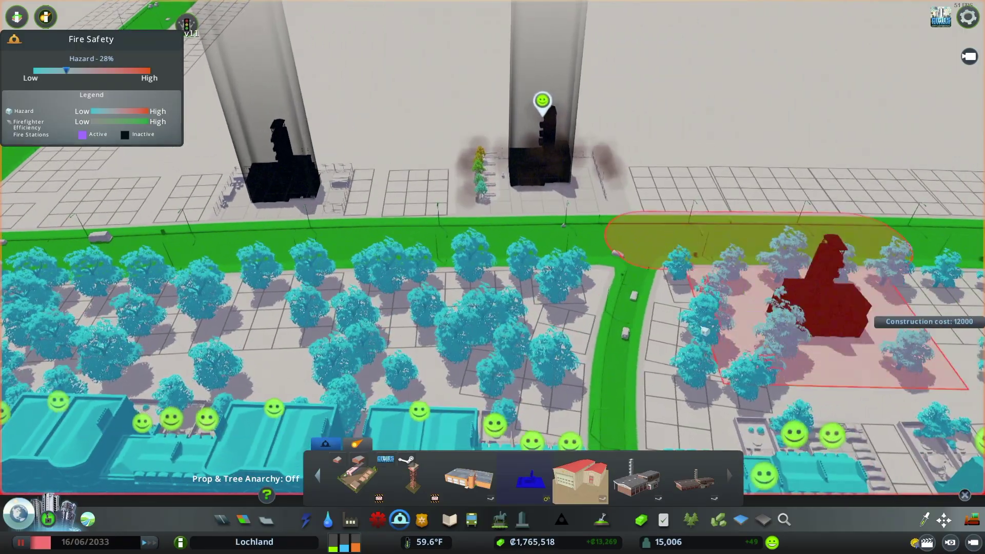
{"action": "left_click", "coordinate": [406, 521]}
- Compare the default Fire House and the My fire station up close, checking the lots, fences, props and parking from several angles
{"action": "scroll", "coordinate": [397, 353], "scroll_direction": "up", "scroll_amount": 4}
{"action": "middle_click_drag", "start_coordinate": [391, 318], "coordinate": [475, 287]}
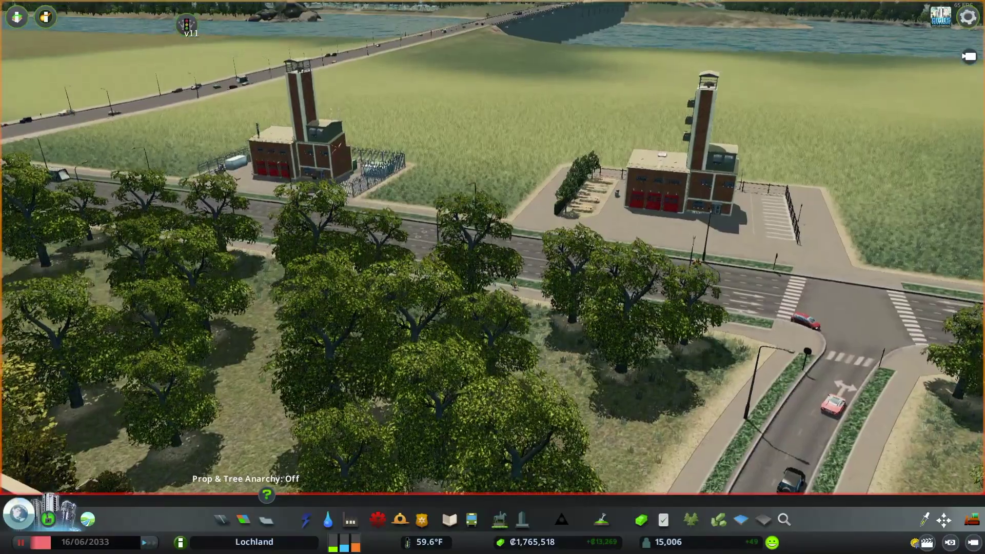
{"action": "scroll", "coordinate": [367, 295], "scroll_direction": "up", "scroll_amount": 3}
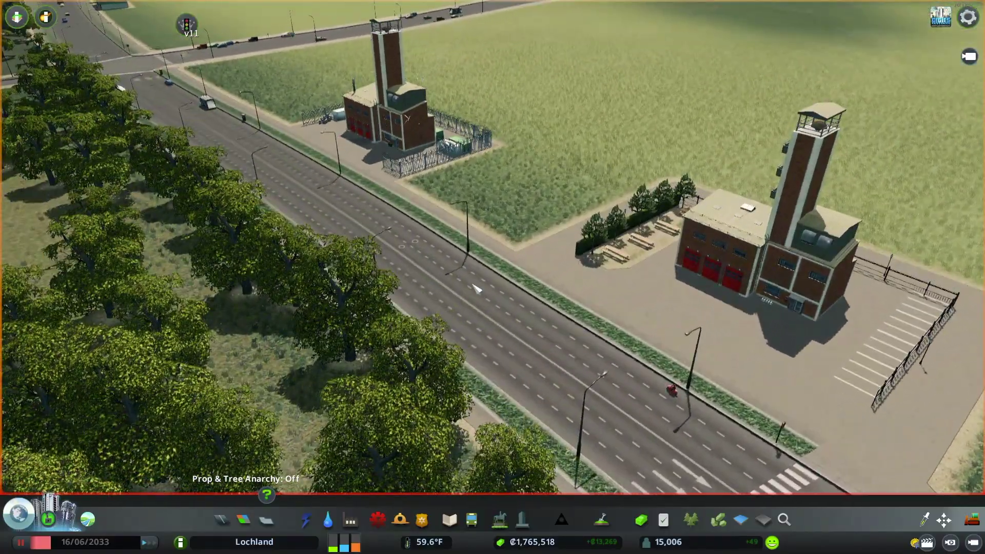
{"action": "scroll", "coordinate": [406, 120], "scroll_direction": "up", "scroll_amount": 3}
{"action": "middle_click_drag", "start_coordinate": [410, 205], "coordinate": [497, 282]}
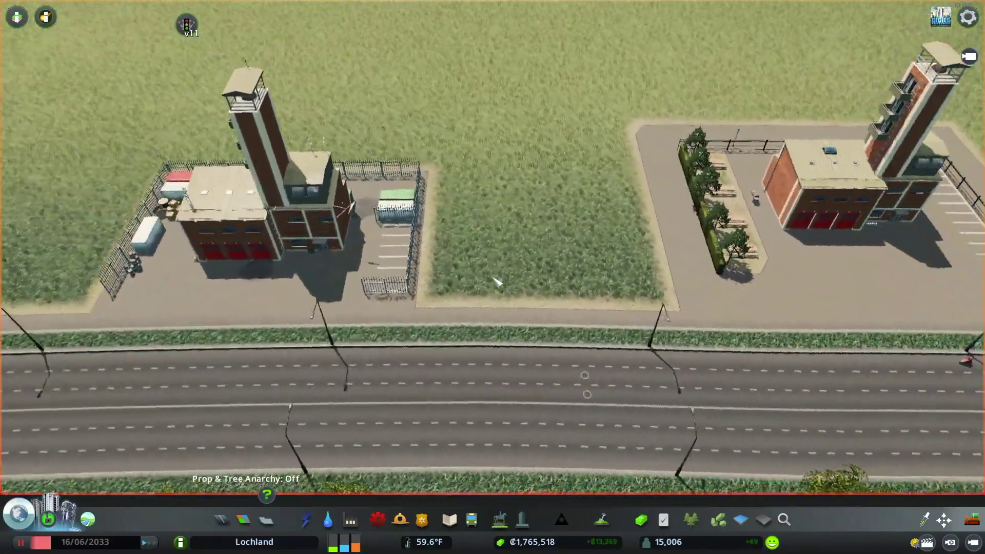
{"action": "scroll", "coordinate": [405, 291], "scroll_direction": "down", "scroll_amount": 3}
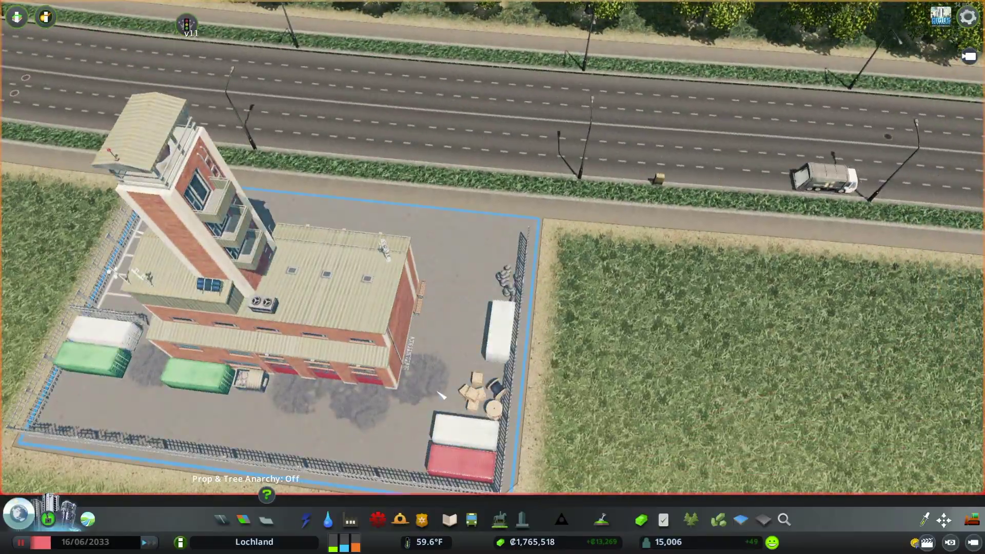
{"action": "scroll", "coordinate": [438, 392], "scroll_direction": "down", "scroll_amount": 3}
{"action": "middle_click_drag", "start_coordinate": [437, 392], "coordinate": [236, 314]}
{"action": "key", "text": "d"}
{"action": "key", "text": "s"}
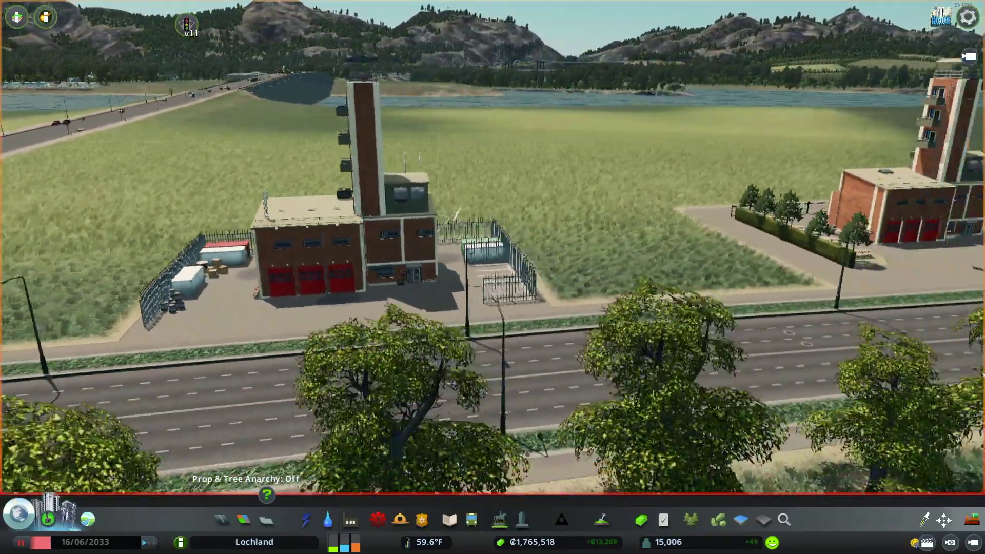
{"action": "key", "text": "d"}
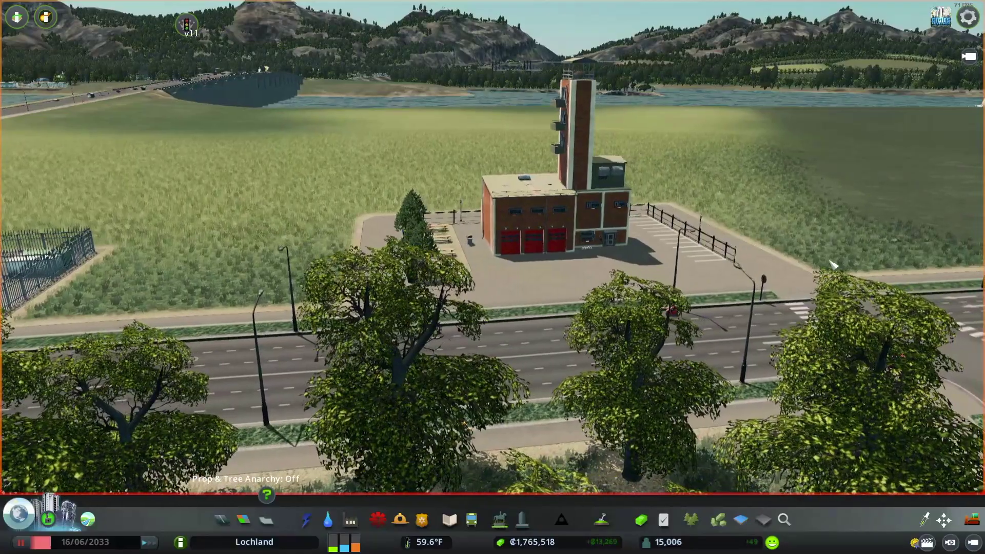
{"action": "middle_click_drag", "start_coordinate": [235, 313], "coordinate": [261, 380]}
{"action": "key", "text": "w"}
{"action": "scroll", "coordinate": [513, 264], "scroll_direction": "down", "scroll_amount": 1}
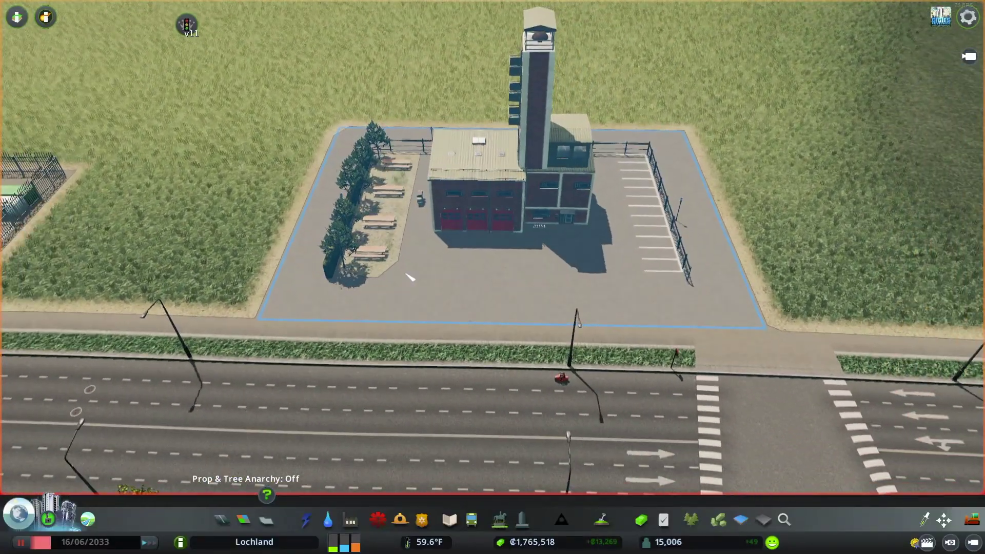
- Unpause the simulation and lay a pedestrian path from My fire's rear corner behind the default Fire House to the bridge road
{"action": "key", "text": "space"}
{"action": "scroll", "coordinate": [239, 417], "scroll_direction": "down", "scroll_amount": 4}
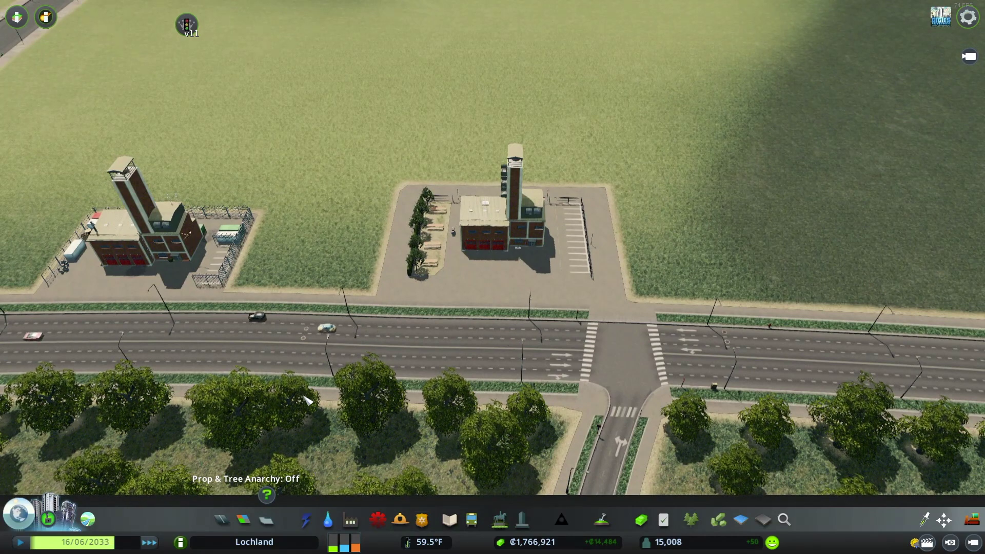
{"action": "middle_click_drag", "start_coordinate": [307, 401], "coordinate": [495, 373]}
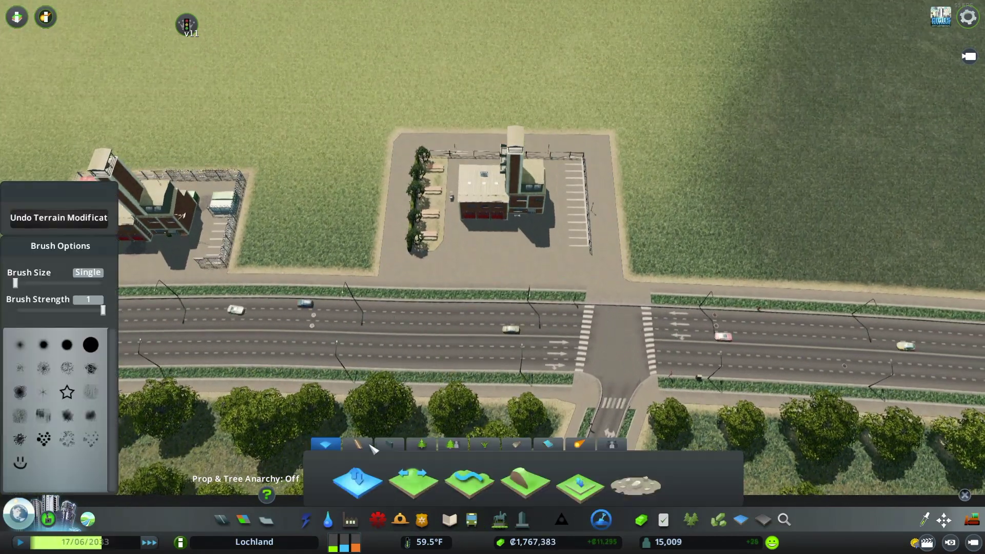
{"action": "left_click", "coordinate": [358, 444]}
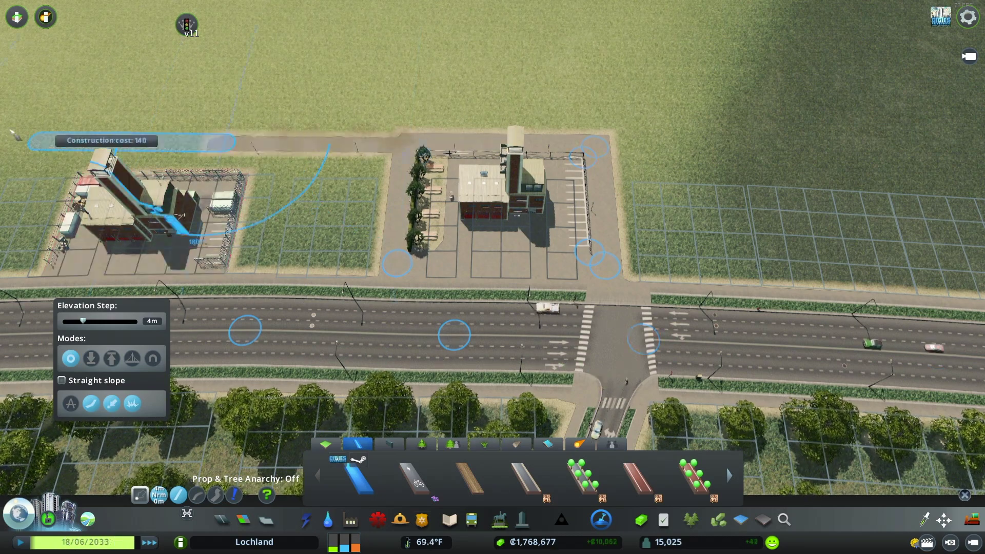
{"action": "key", "text": "a"}
{"action": "key", "text": "w"}
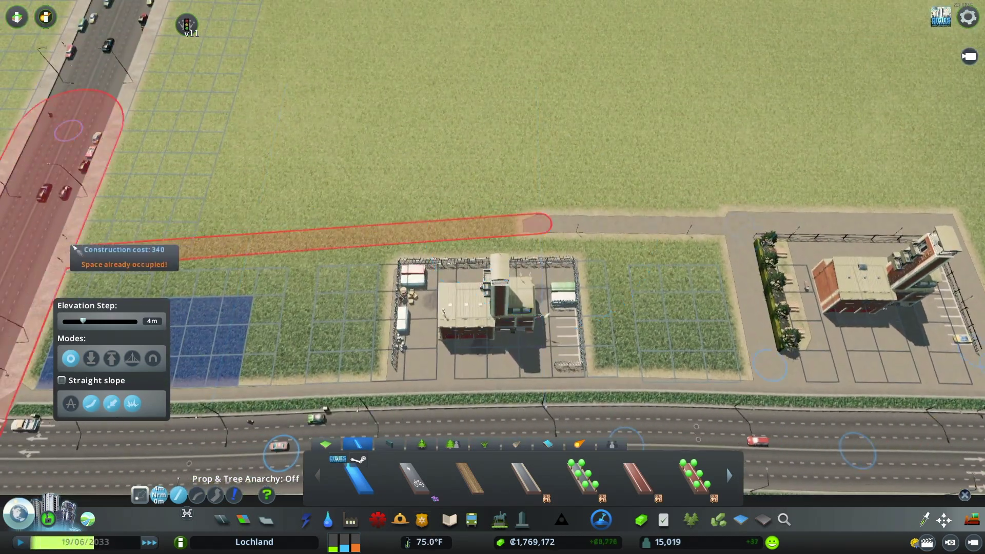
{"action": "left_click", "coordinate": [118, 216]}
{"action": "right_click", "coordinate": [114, 236]}
- Lay a short pedestrian path along the roadside between the My fire lot and the default Fire House lot
{"action": "key", "text": "d"}
{"action": "key", "text": "s"}
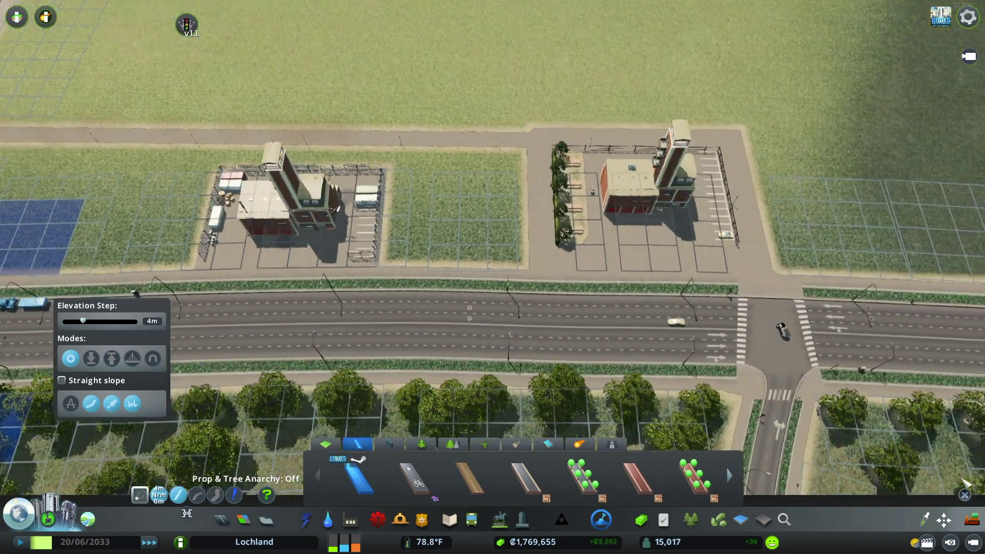
{"action": "left_click", "coordinate": [509, 243]}
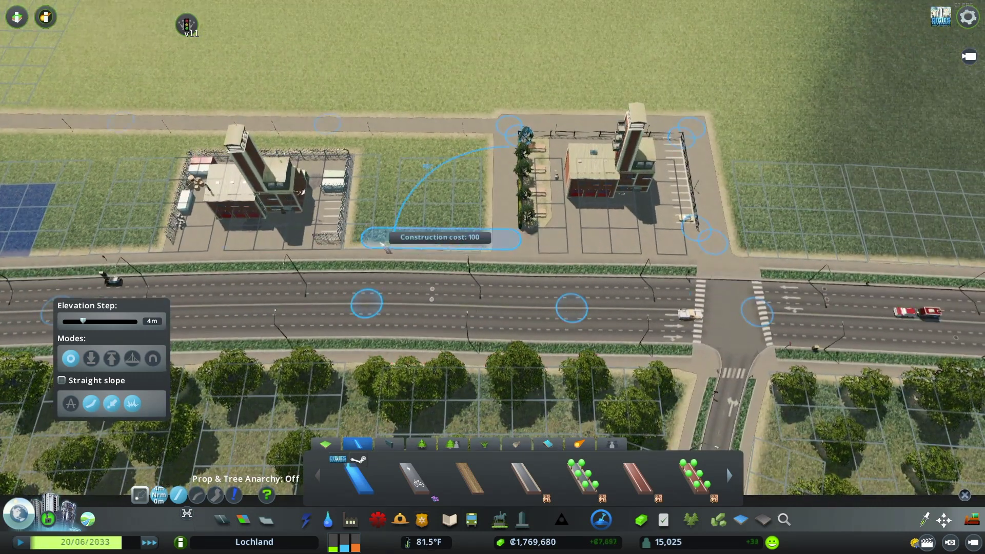
{"action": "left_click", "coordinate": [355, 245]}
{"action": "right_click", "coordinate": [355, 245]}
- Lay a diagonal pedestrian path from My fire's rear corner on the parking side to the main road beyond the junction
{"action": "key", "text": "d"}
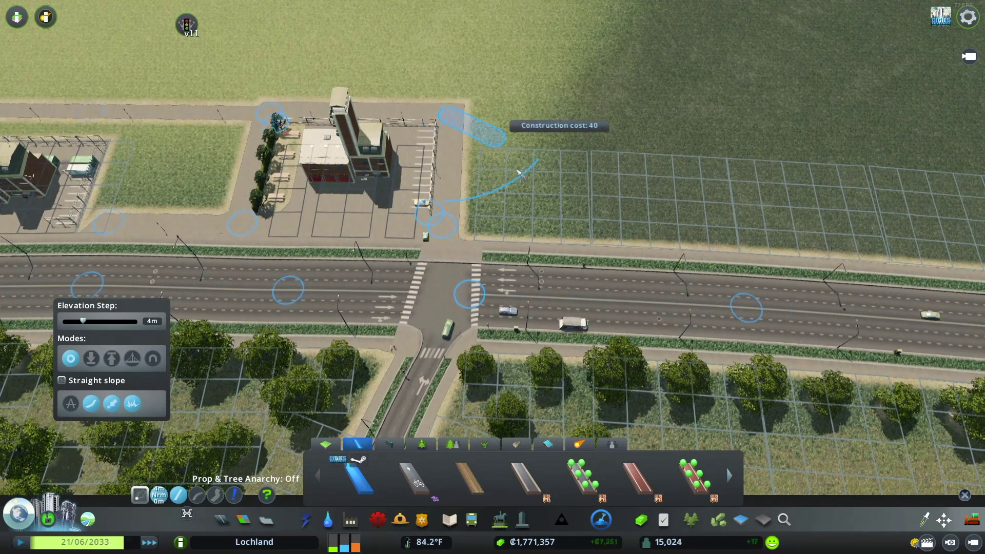
{"action": "left_click", "coordinate": [648, 237]}
{"action": "right_click", "coordinate": [647, 236]}
{"action": "scroll", "coordinate": [416, 276], "scroll_direction": "up", "scroll_amount": 3}
{"action": "scroll", "coordinate": [416, 276], "scroll_direction": "up", "scroll_amount": 3}
{"action": "key", "text": "a"}
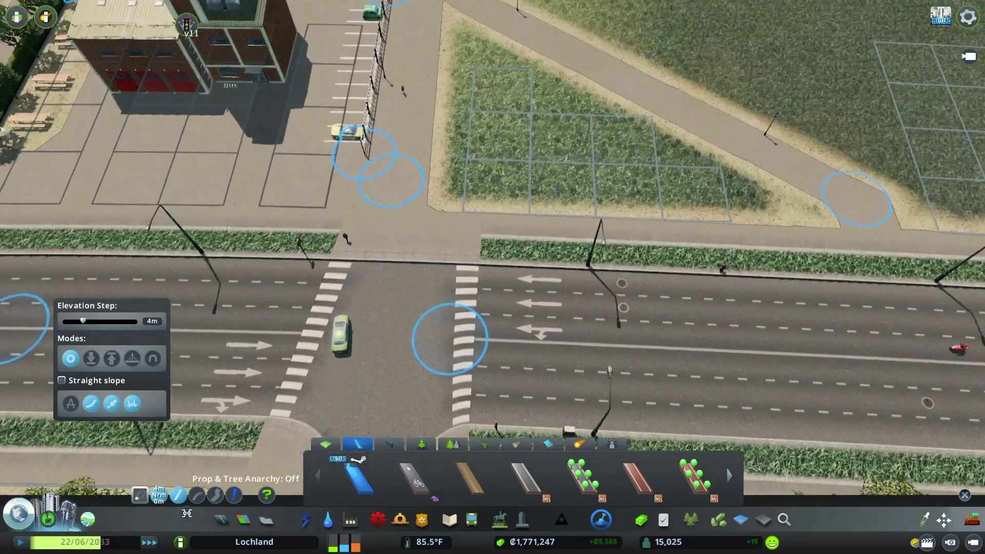
{"action": "key", "text": "w"}
{"action": "middle_click_drag", "start_coordinate": [416, 275], "coordinate": [461, 236]}
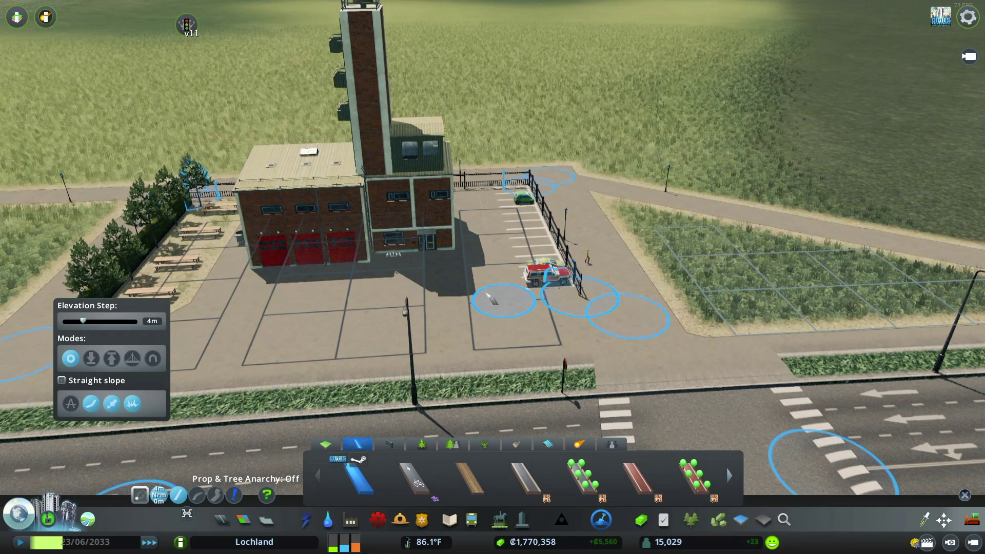
{"action": "scroll", "coordinate": [492, 277], "scroll_direction": "down", "scroll_amount": 3}
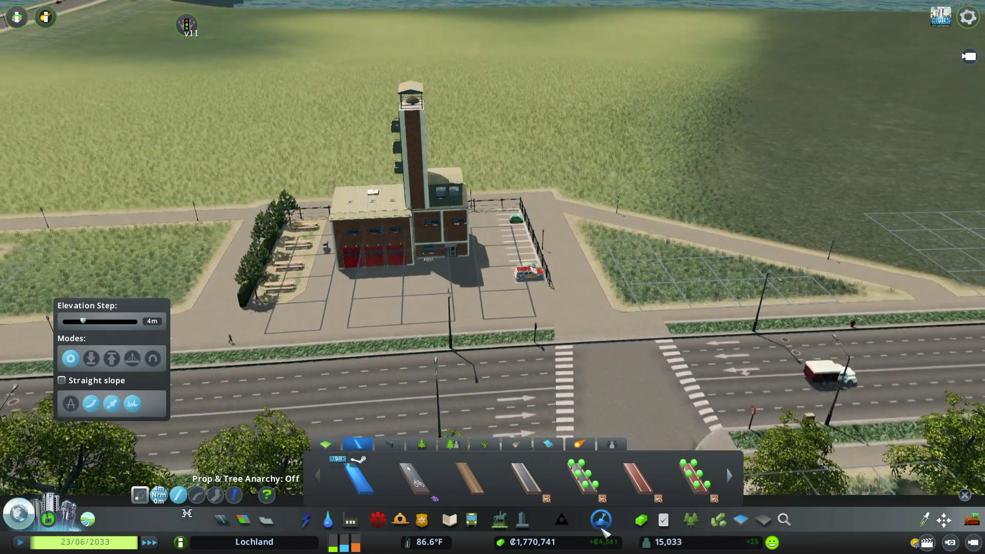
{"action": "left_click", "coordinate": [601, 528]}
- Examine the My fire station and its connecting paths from several angles, including with the interface hidden in free camera mode
{"action": "middle_click_drag", "start_coordinate": [559, 380], "coordinate": [485, 271]}
{"action": "scroll", "coordinate": [483, 269], "scroll_direction": "up", "scroll_amount": 4}
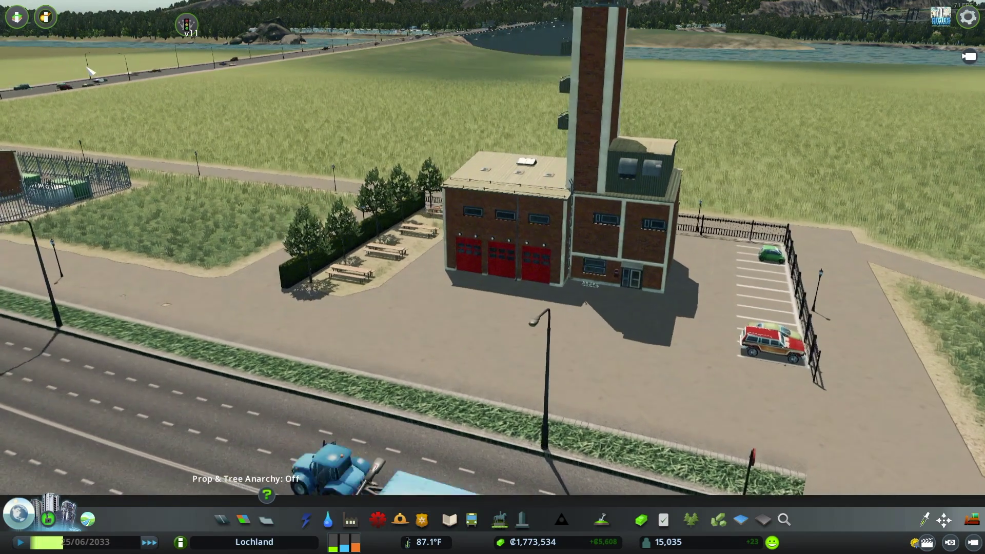
{"action": "middle_click_drag", "start_coordinate": [128, 105], "coordinate": [338, 319]}
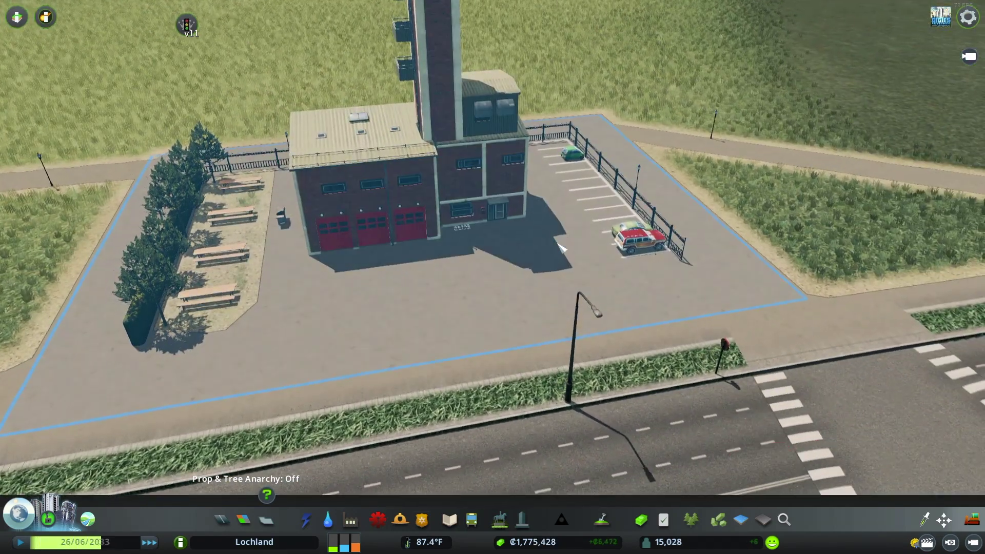
{"action": "scroll", "coordinate": [629, 283], "scroll_direction": "down", "scroll_amount": 4}
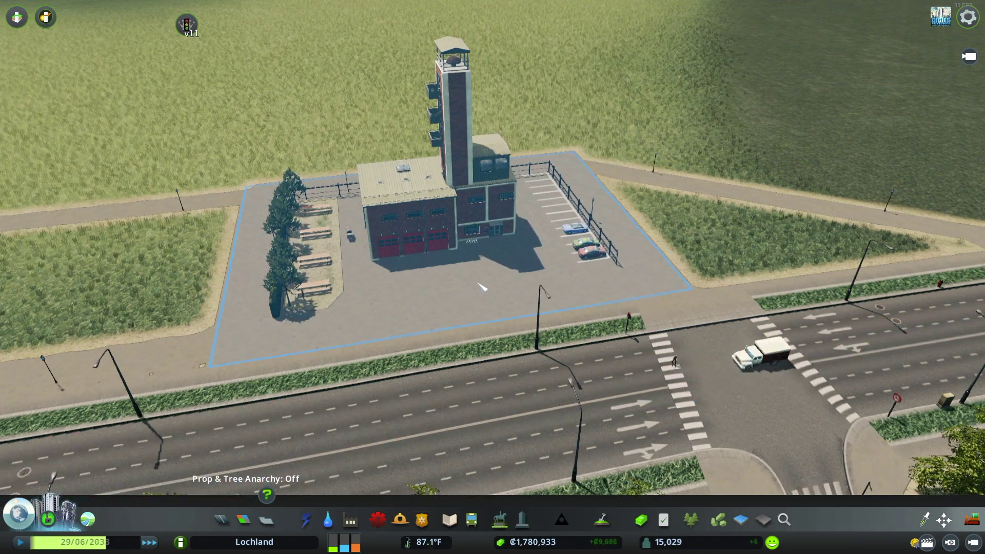
{"action": "middle_click_drag", "start_coordinate": [478, 284], "coordinate": [851, 532]}
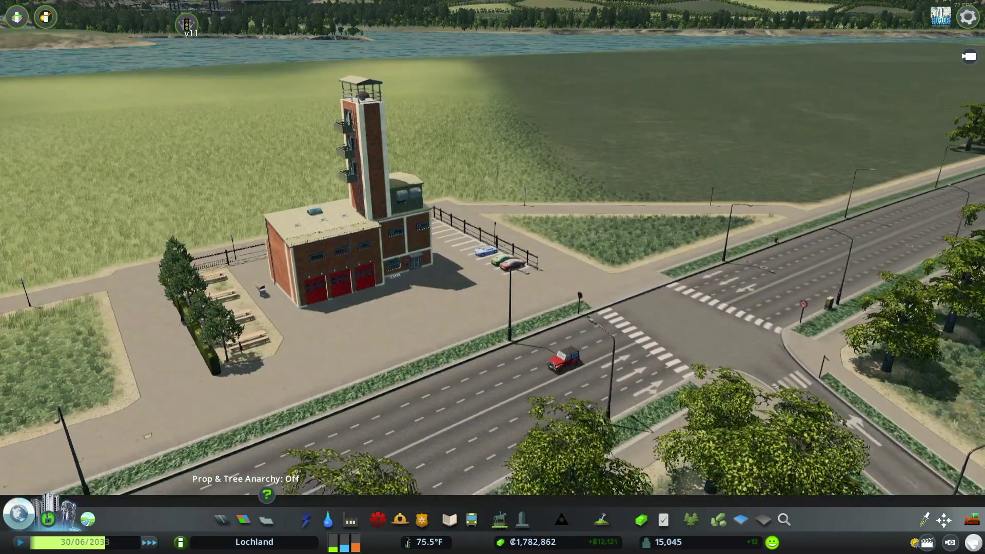
{"action": "left_click", "coordinate": [972, 542]}
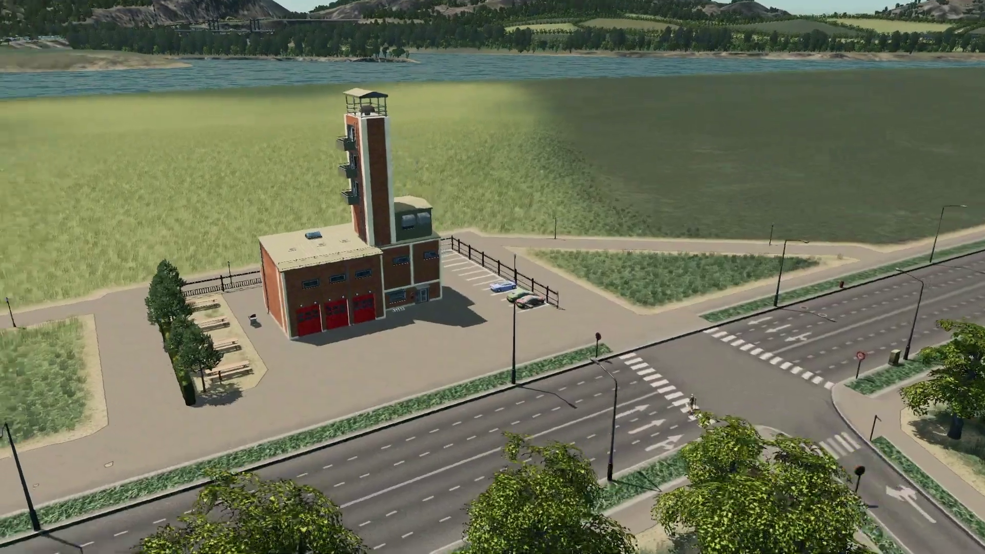
{"action": "middle_click_drag", "start_coordinate": [800, 451], "coordinate": [496, 282]}
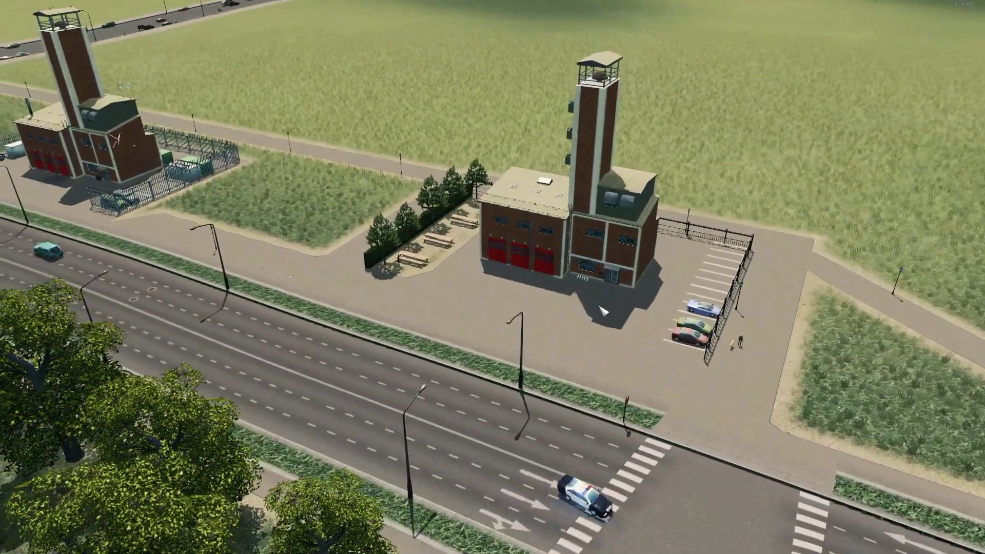
{"action": "middle_click_drag", "start_coordinate": [518, 179], "coordinate": [346, 227]}
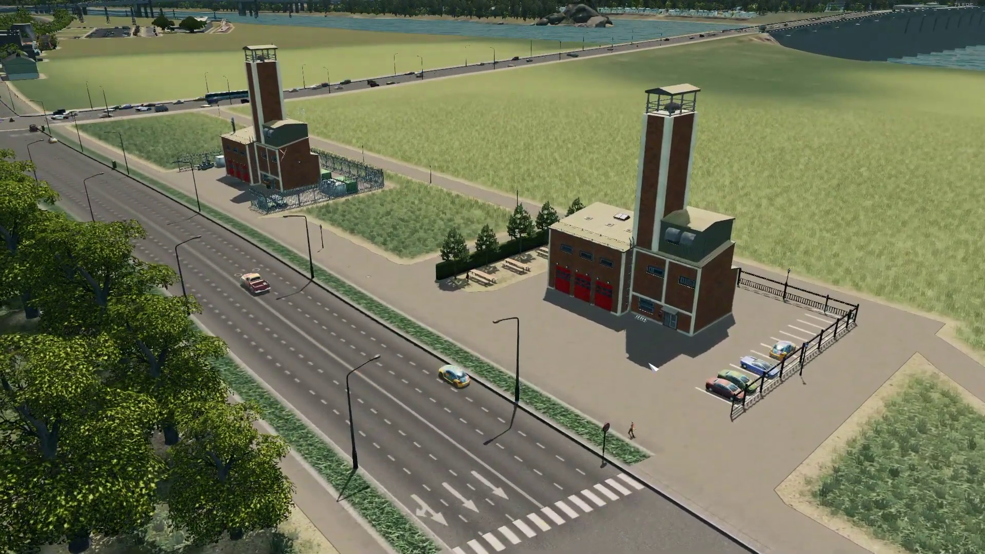
{"action": "middle_click_drag", "start_coordinate": [652, 368], "coordinate": [512, 240]}
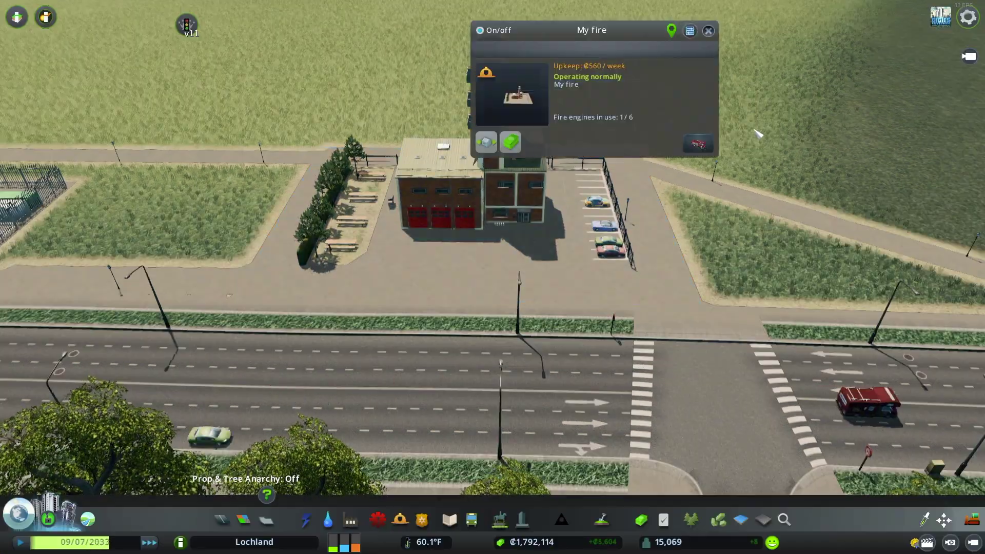
- Cycle through the available vehicle models for the My fire station's fire engines
{"action": "left_click", "coordinate": [697, 146]}
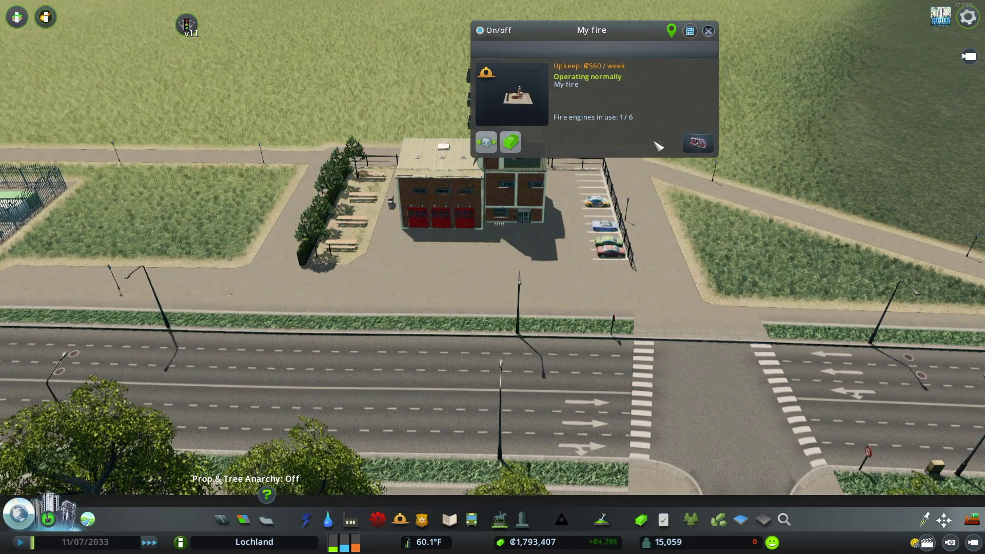
{"action": "left_click", "coordinate": [707, 144]}
{"action": "left_click", "coordinate": [554, 215]}
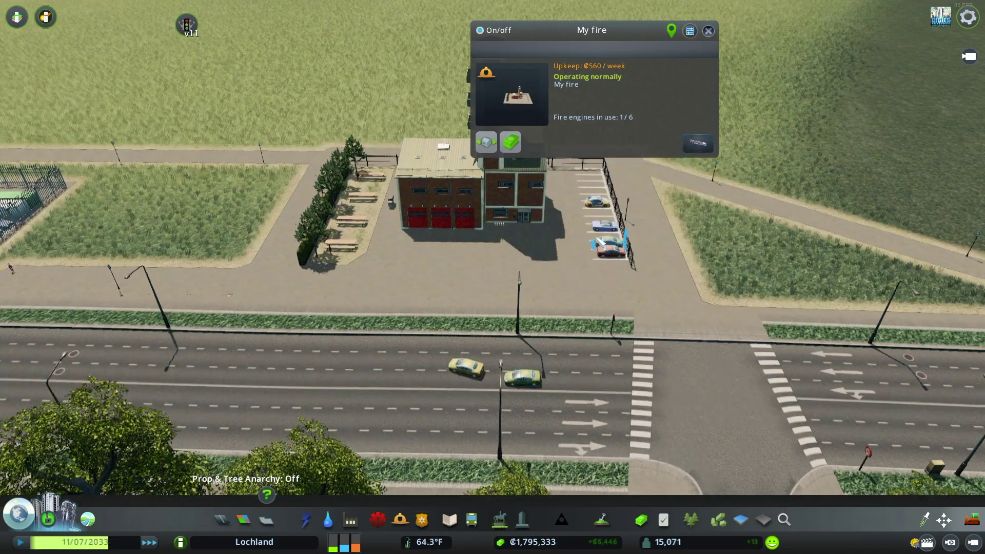
- Survey both fire stations and their paths from above within the surrounding district
{"action": "middle_click_drag", "start_coordinate": [672, 76], "coordinate": [728, 136]}
{"action": "scroll", "coordinate": [500, 284], "scroll_direction": "down", "scroll_amount": 8}
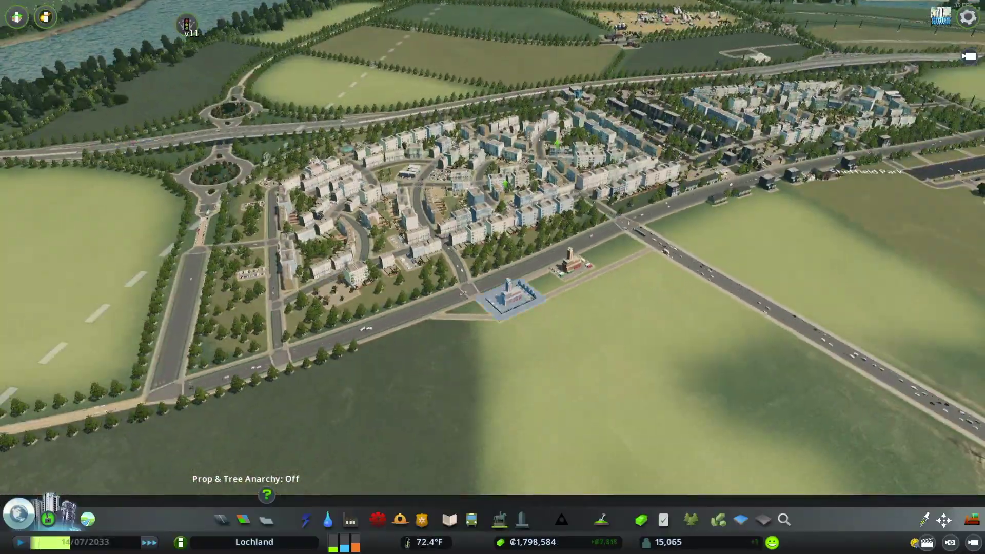
{"action": "middle_click_drag", "start_coordinate": [500, 285], "coordinate": [498, 366]}
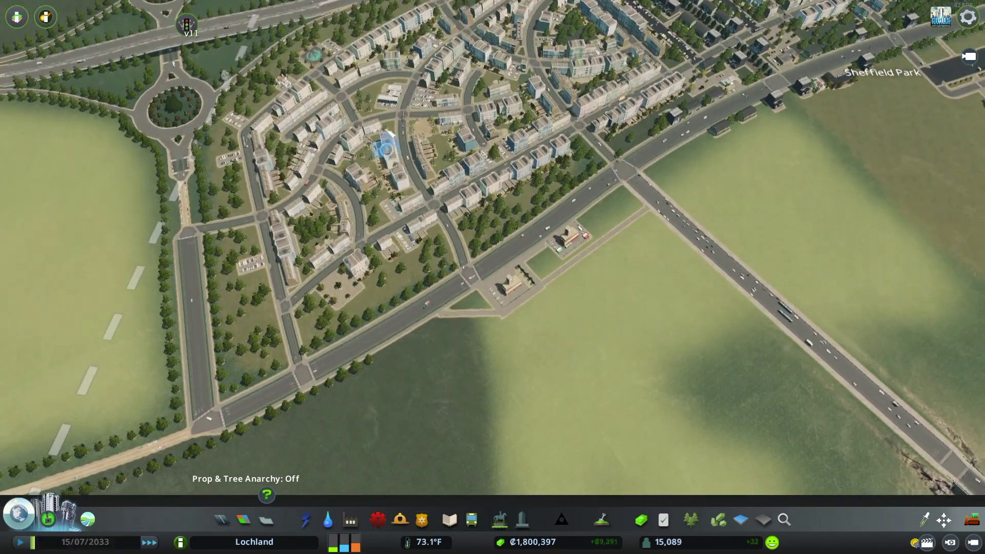
{"action": "left_click", "coordinate": [411, 100]}
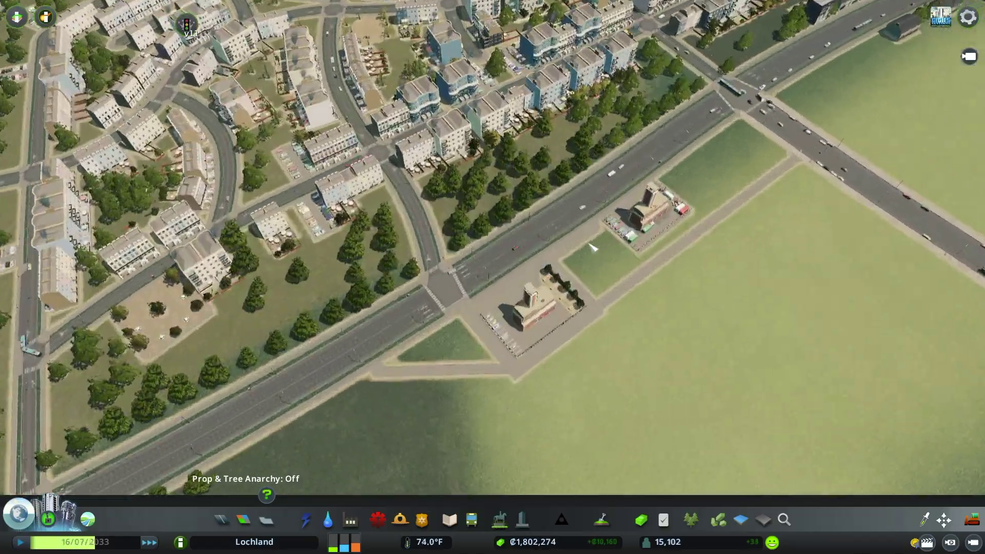
{"action": "middle_click_drag", "start_coordinate": [592, 248], "coordinate": [497, 281]}
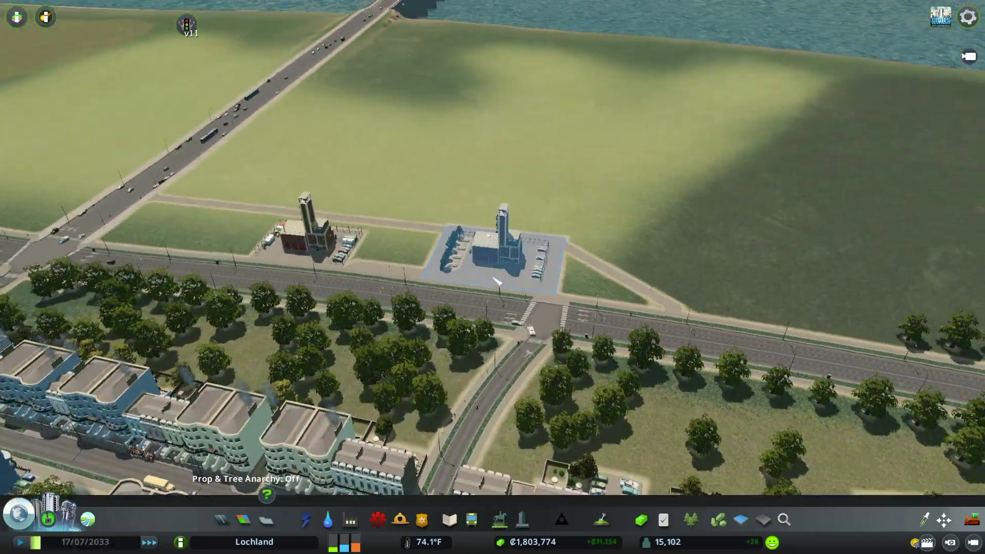
- Compare the My fire station with the default Fire House along the main road, both close up and from a distance
{"action": "scroll", "coordinate": [383, 327], "scroll_direction": "up", "scroll_amount": 4}
{"action": "key", "text": "a"}
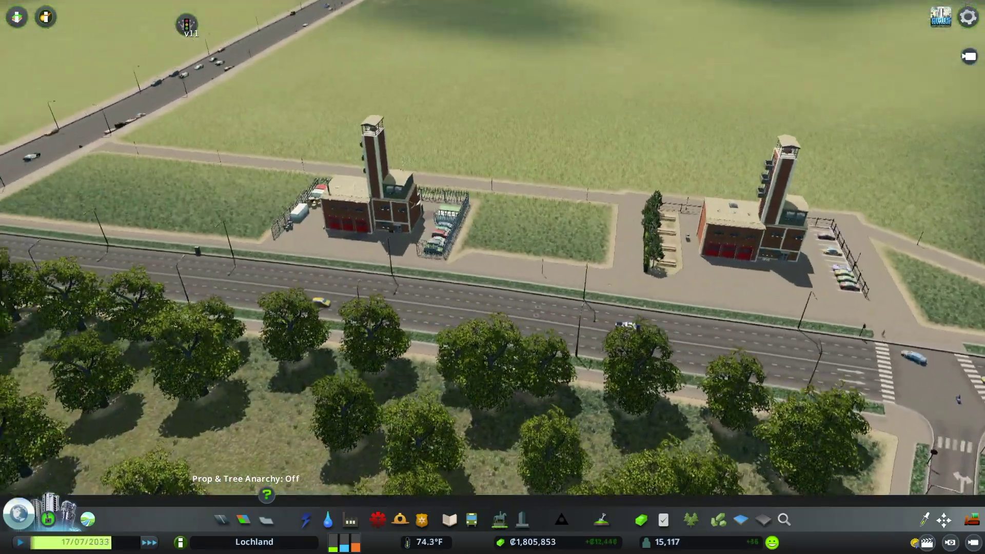
{"action": "middle_click_drag", "start_coordinate": [256, 225], "coordinate": [371, 207]}
{"action": "scroll", "coordinate": [496, 281], "scroll_direction": "down", "scroll_amount": 5}
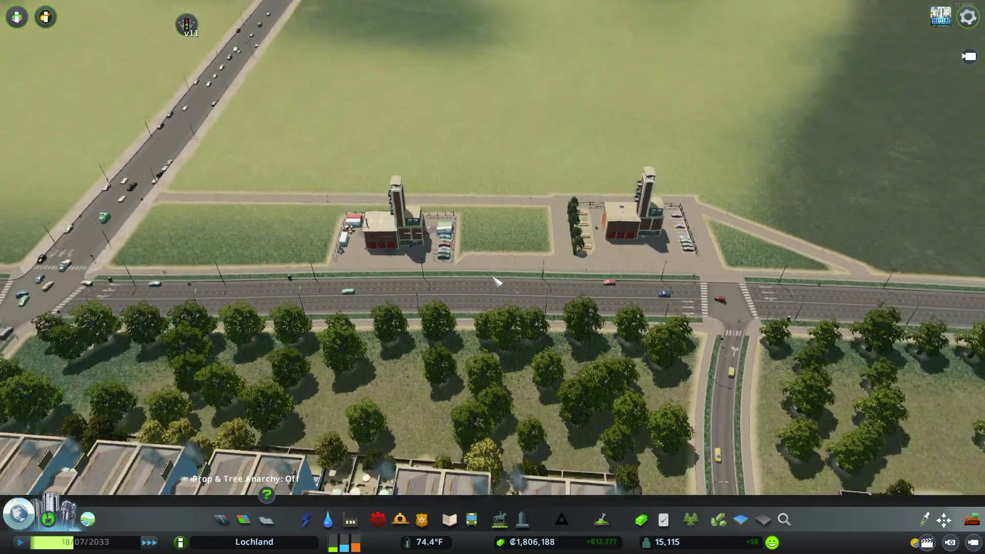
{"action": "scroll", "coordinate": [496, 281], "scroll_direction": "down", "scroll_amount": 3}
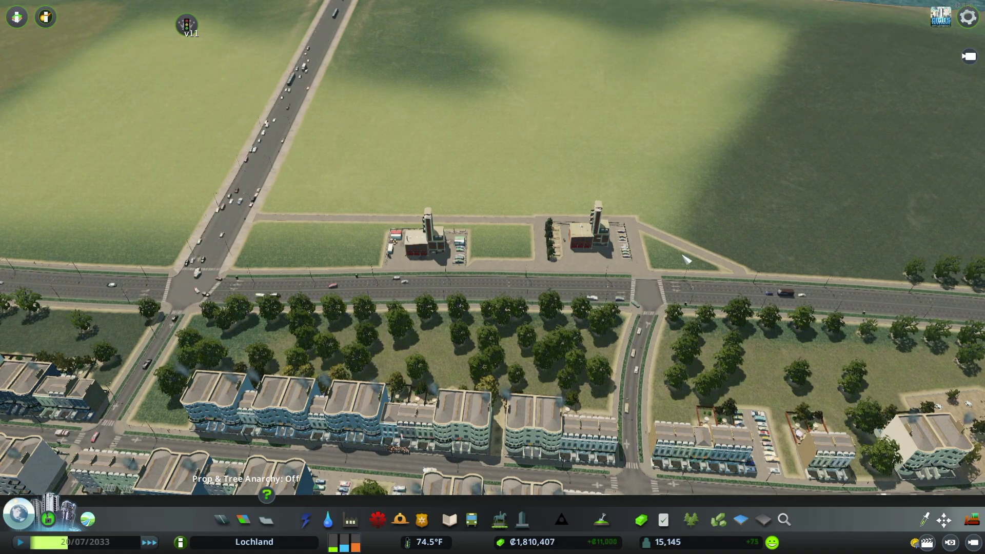
{"action": "scroll", "coordinate": [829, 307], "scroll_direction": "up", "scroll_amount": 5}
{"action": "key", "text": "d"}
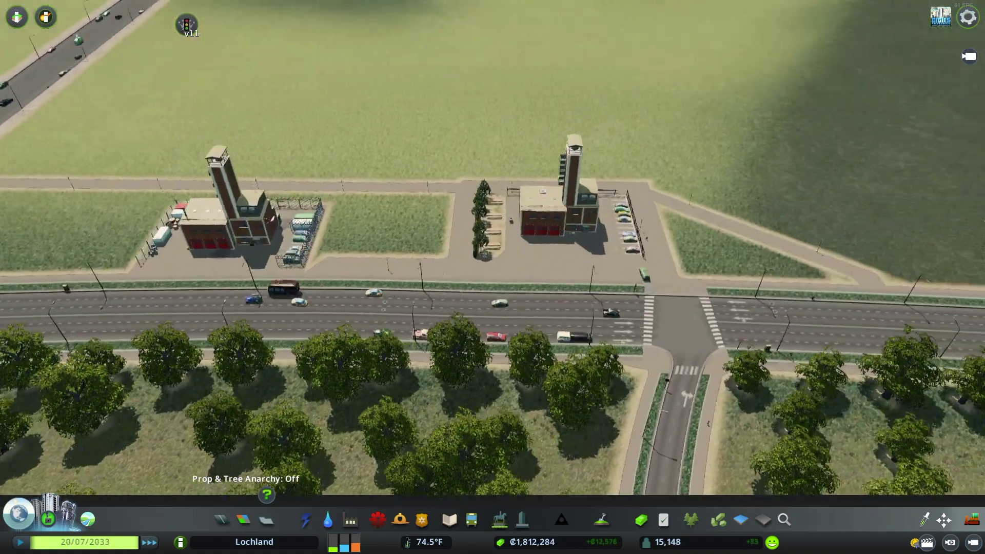
- Inspect My fire's forecourt, picnic area, car park and path connections up close, including the view along the main road
{"action": "scroll", "coordinate": [463, 280], "scroll_direction": "up", "scroll_amount": 4}
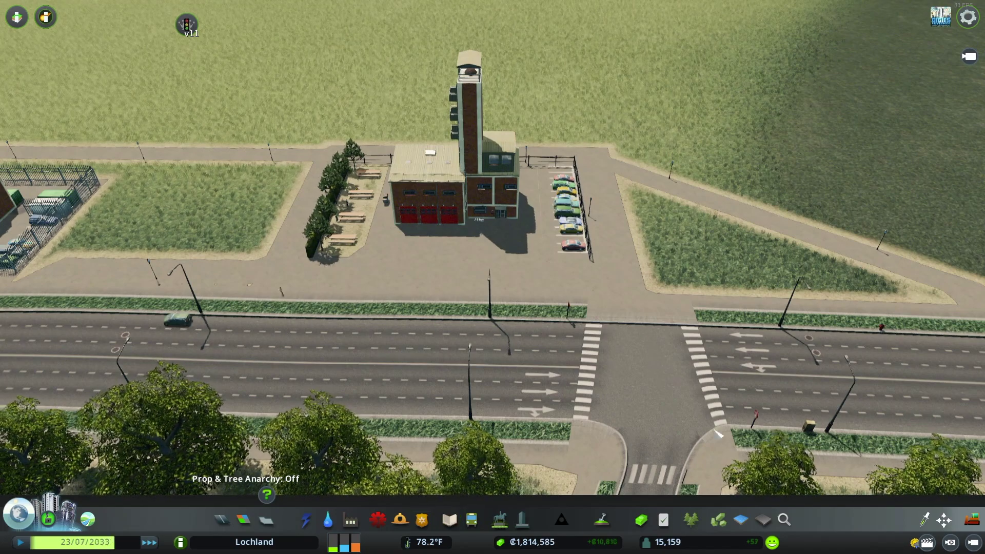
{"action": "middle_click_drag", "start_coordinate": [491, 345], "coordinate": [451, 264]}
{"action": "scroll", "coordinate": [450, 262], "scroll_direction": "up", "scroll_amount": 4}
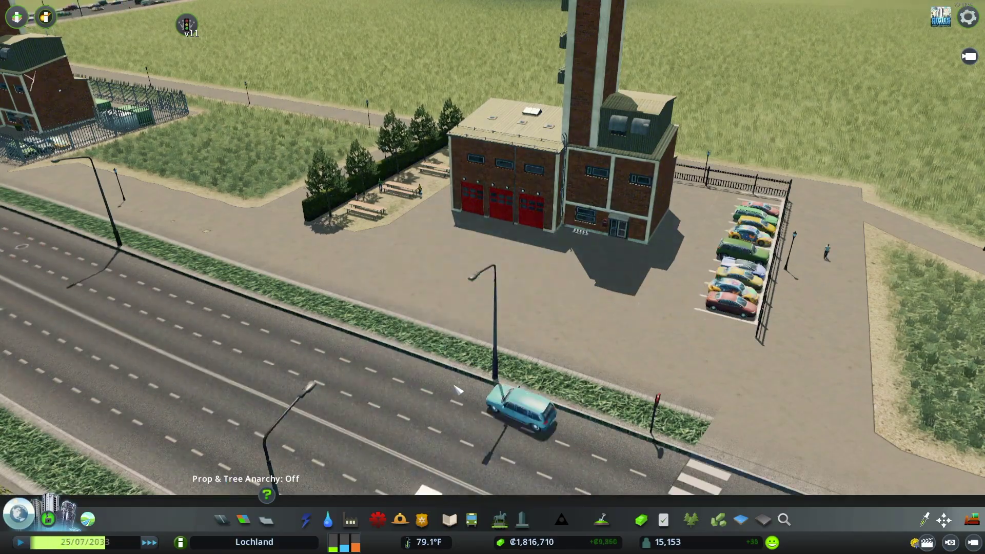
{"action": "middle_click_drag", "start_coordinate": [459, 386], "coordinate": [523, 384]}
{"action": "scroll", "coordinate": [494, 277], "scroll_direction": "down", "scroll_amount": 4}
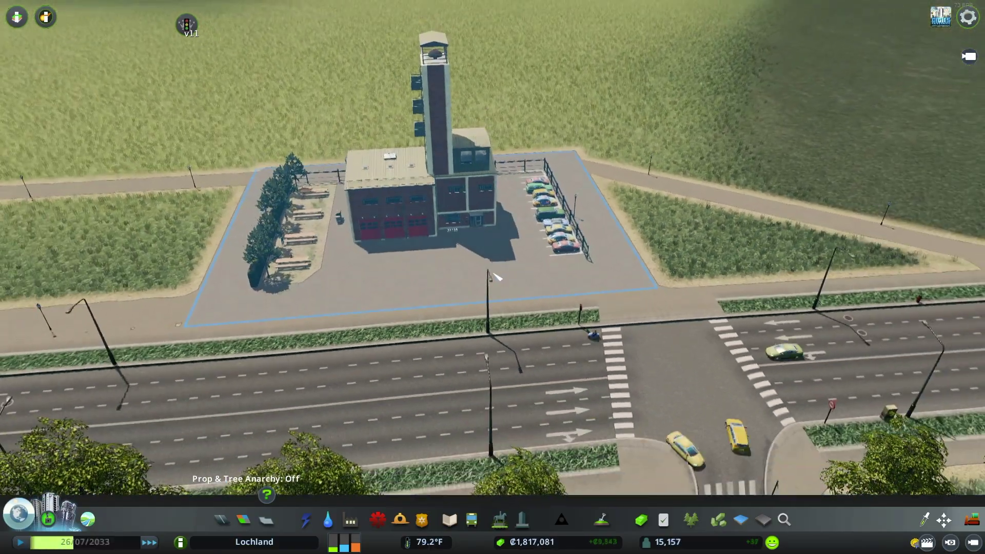
{"action": "middle_click_drag", "start_coordinate": [495, 277], "coordinate": [452, 264]}
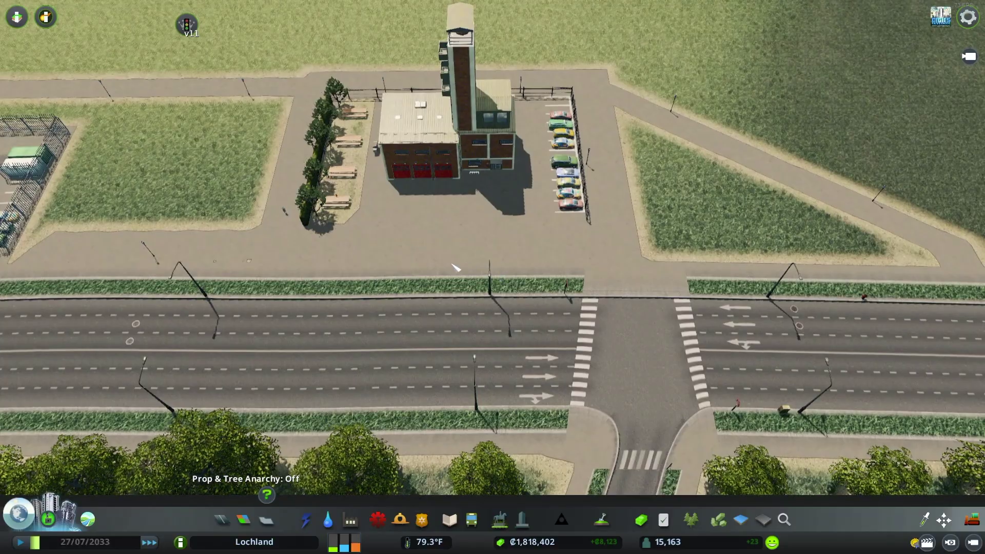
{"action": "scroll", "coordinate": [263, 275], "scroll_direction": "down", "scroll_amount": 5}
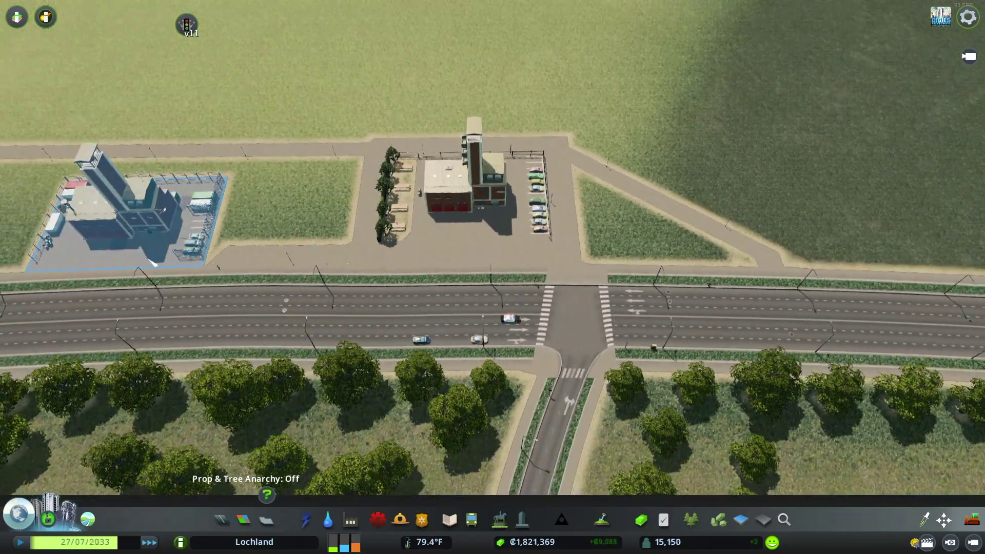
{"action": "middle_click_drag", "start_coordinate": [381, 255], "coordinate": [236, 224]}
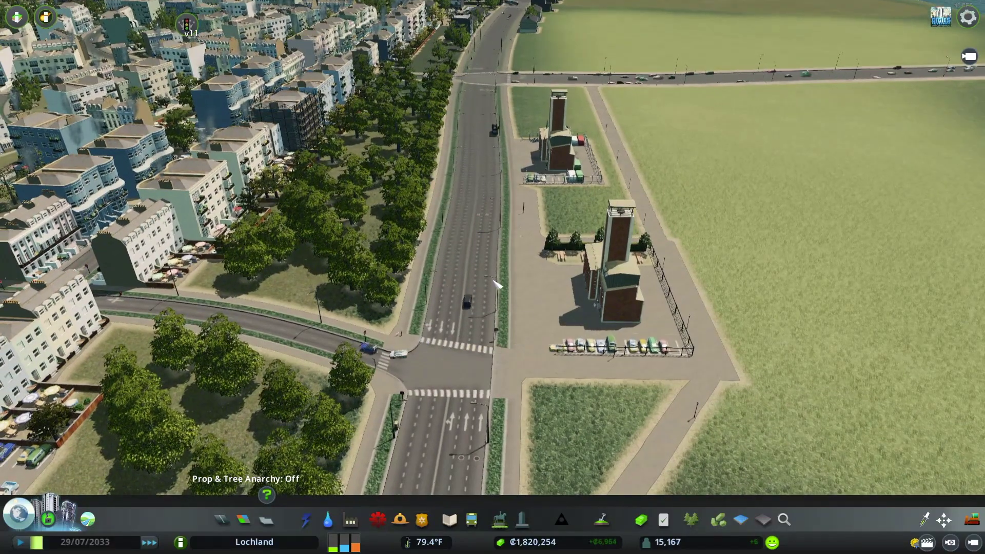